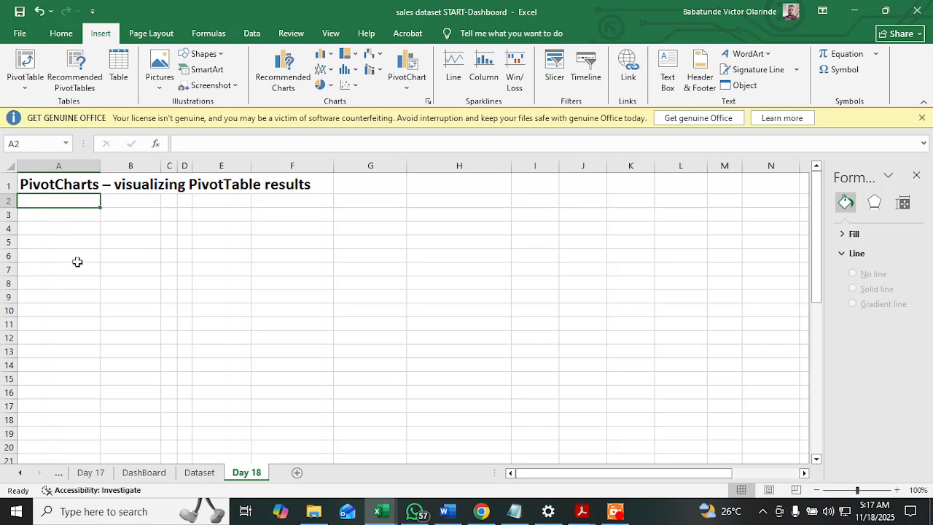
- Create a PivotTable from the entire Dataset range A1:Y2824, placed in cell A2 of the existing Day 18 worksheet
click(199, 472)
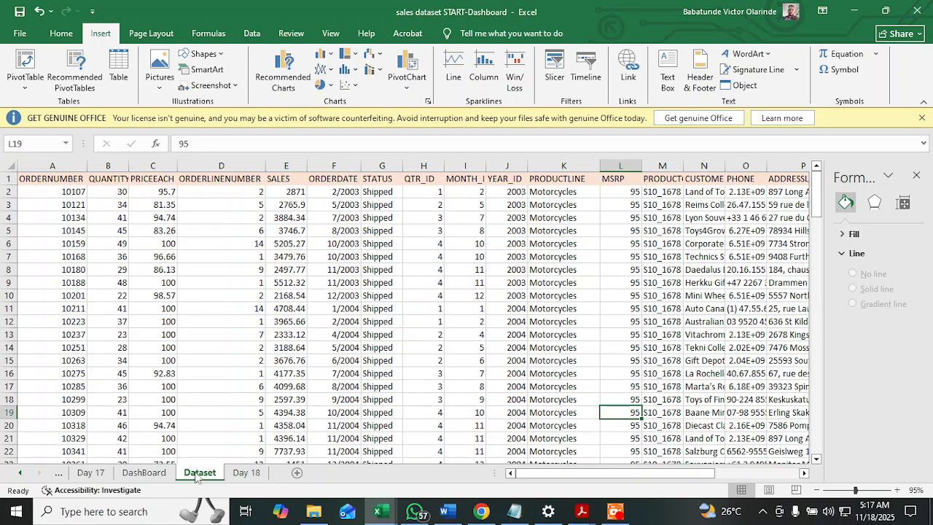
click(202, 294)
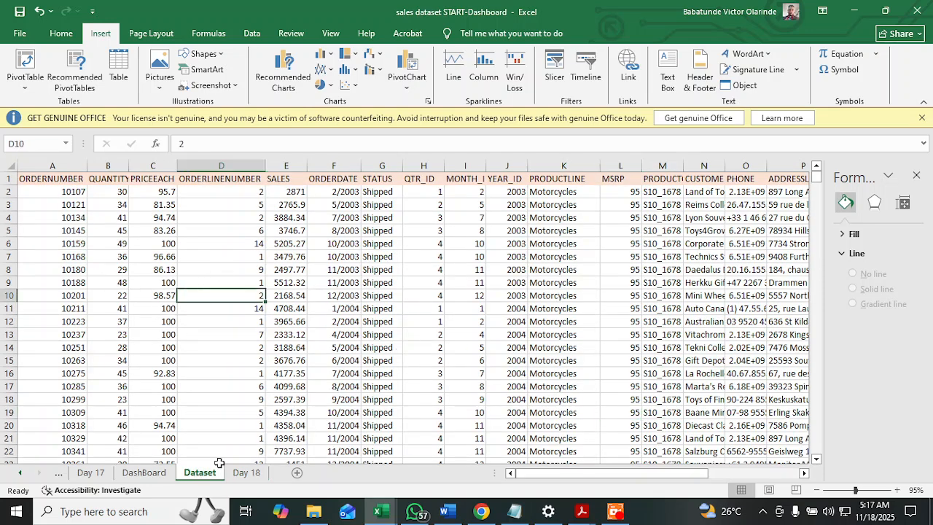
click(40, 178)
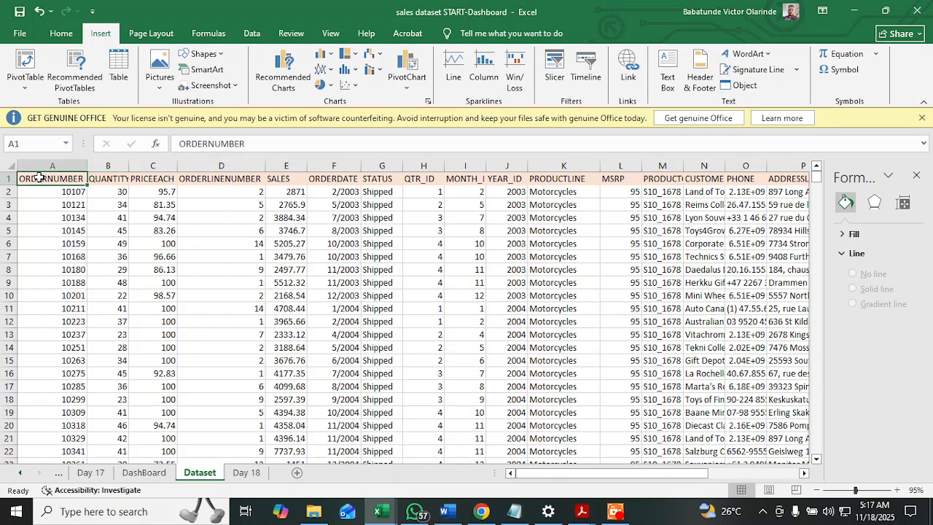
key(ctrl+shift+End)
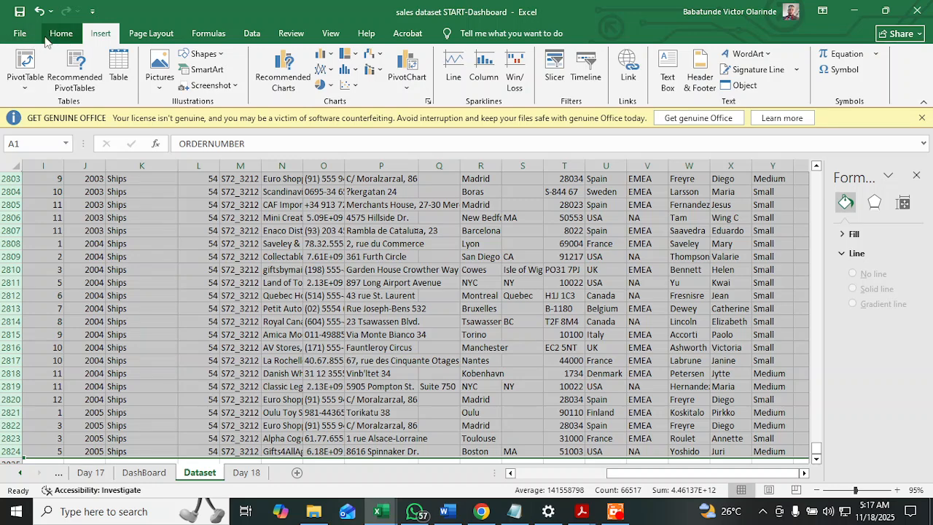
click(26, 70)
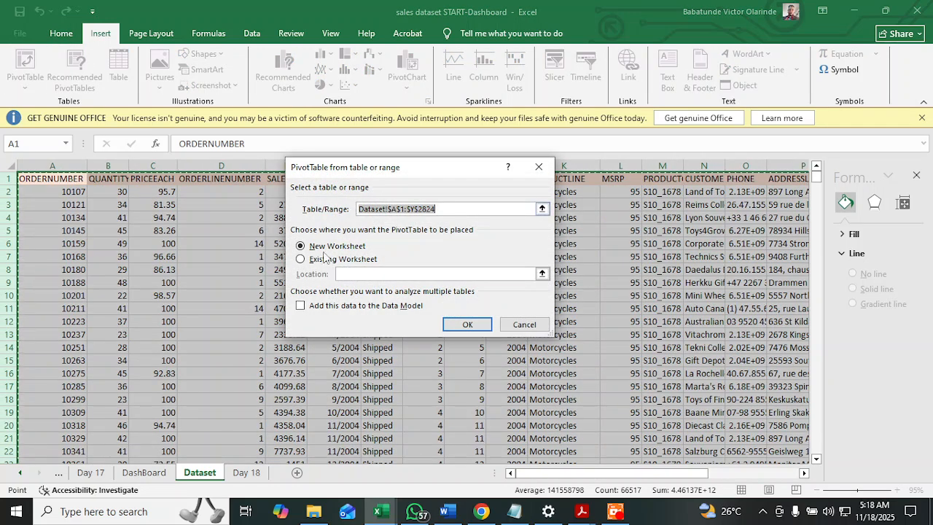
click(302, 260)
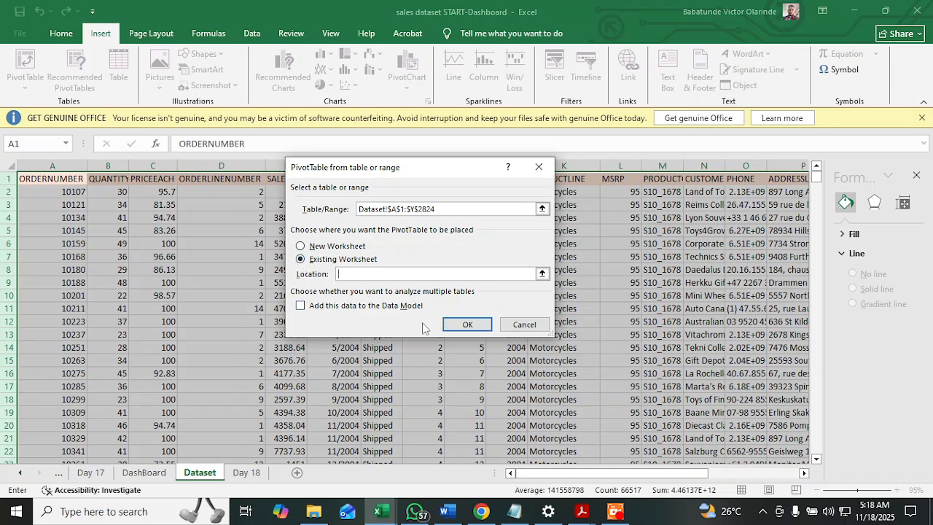
click(541, 273)
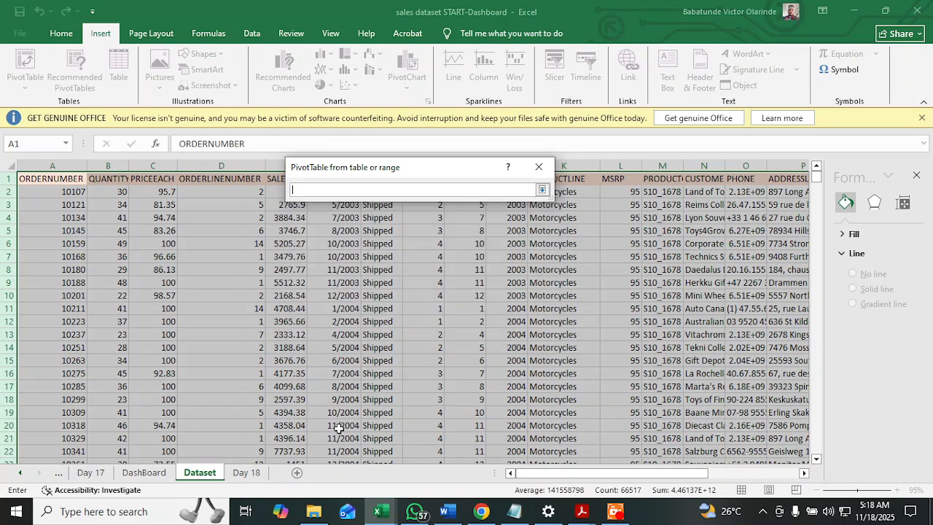
click(248, 472)
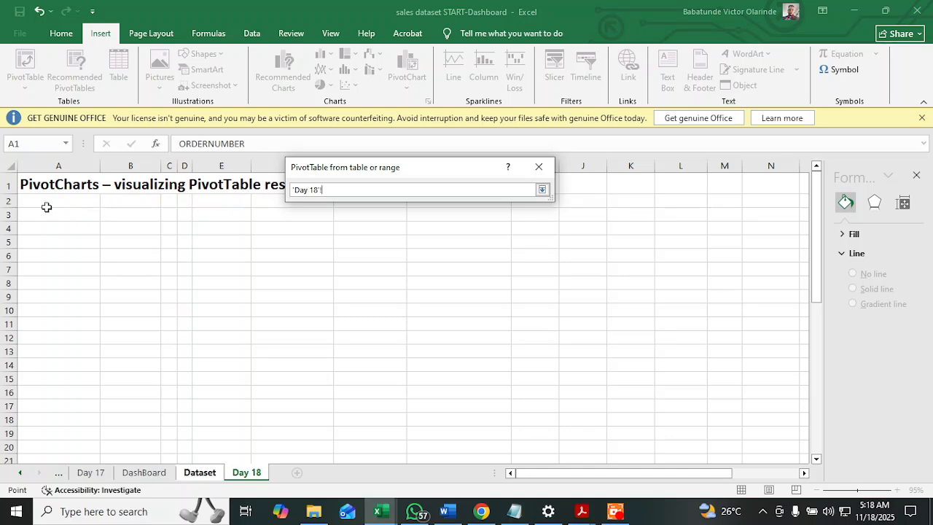
drag(47, 206, 47, 216)
click(76, 202)
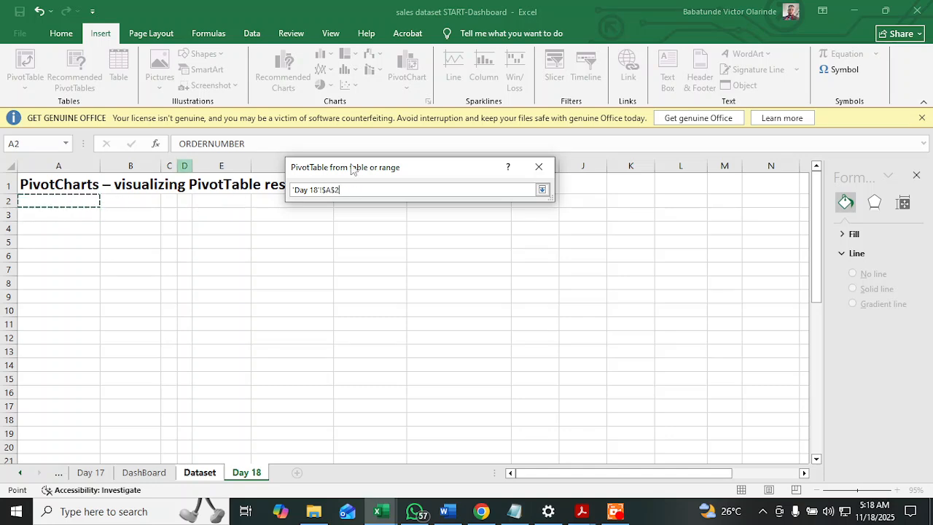
click(542, 191)
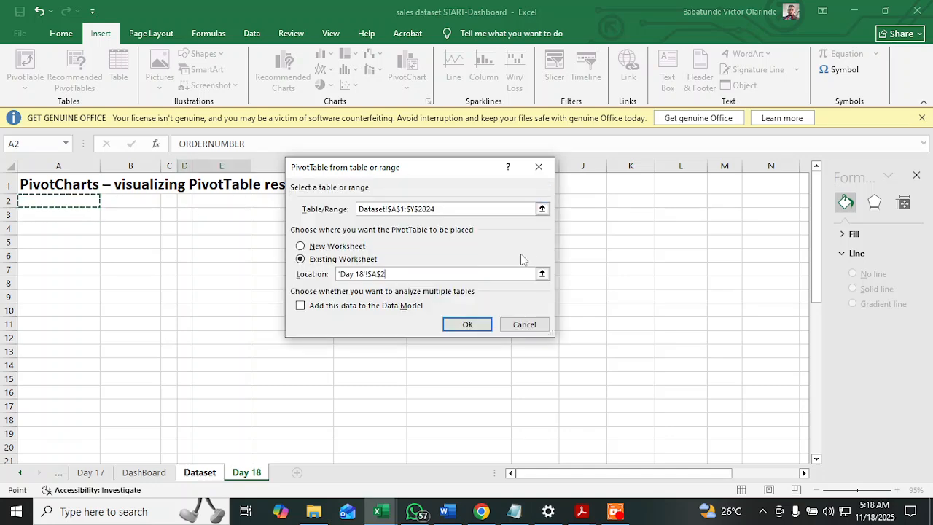
click(469, 325)
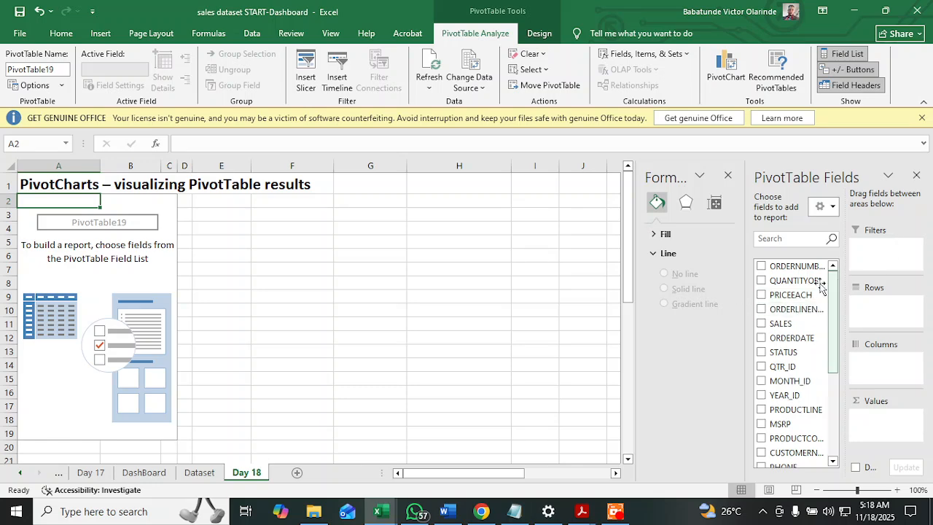
- Check the Dataset columns, and add the PRODUCTLINE field to the rows of the Day 18 PivotTable
click(199, 473)
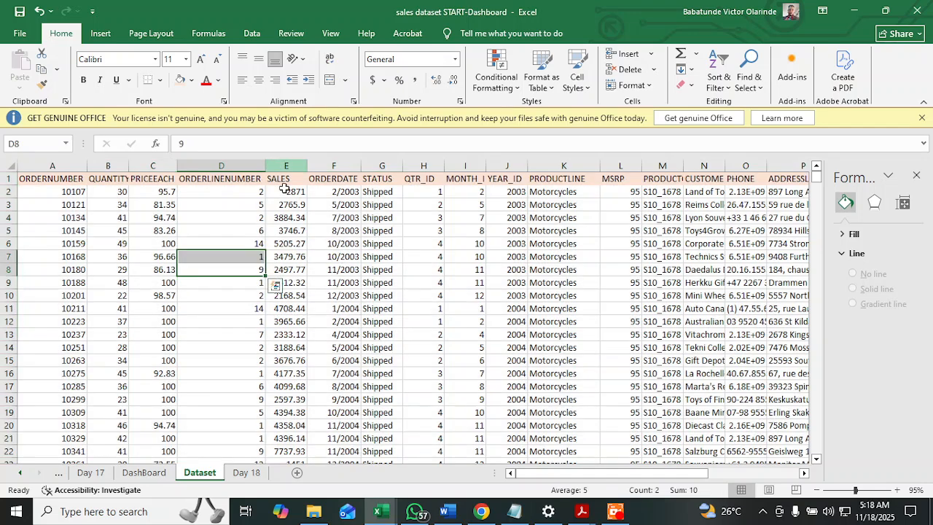
click(334, 243)
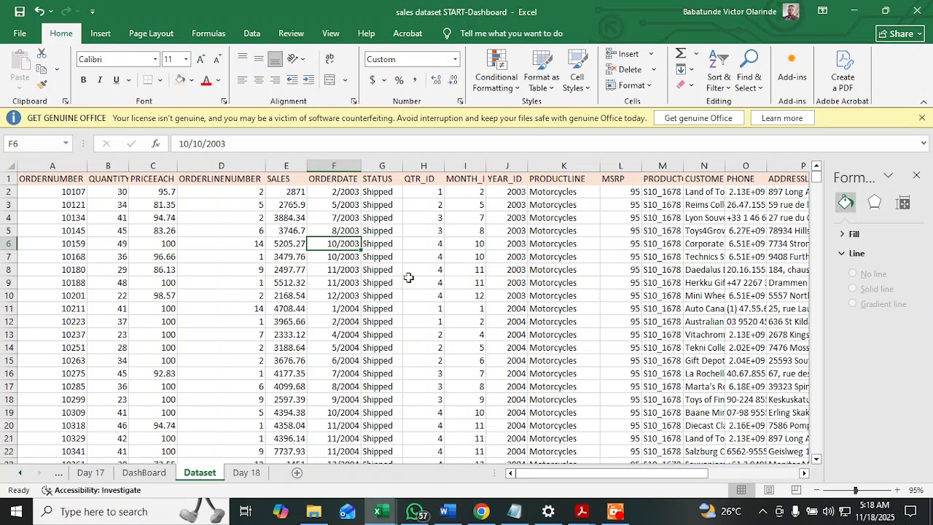
click(246, 473)
click(786, 238)
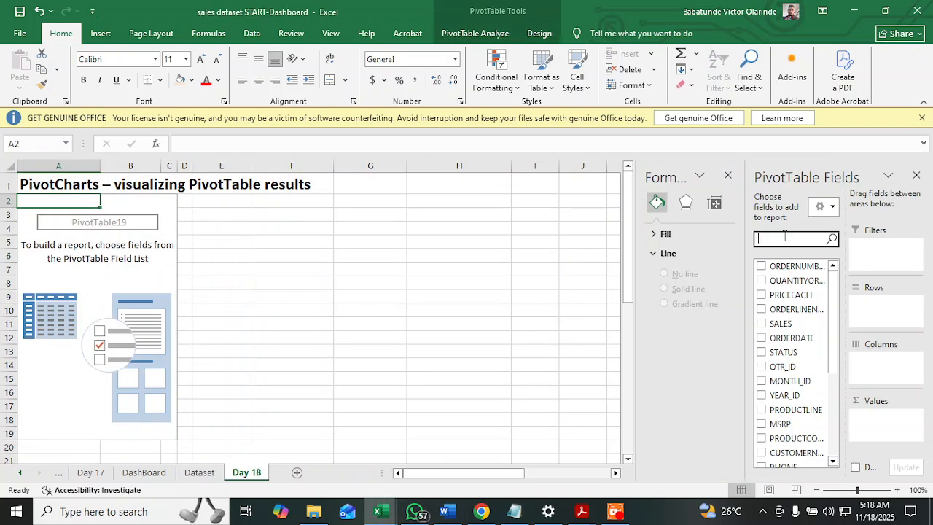
text(pro)
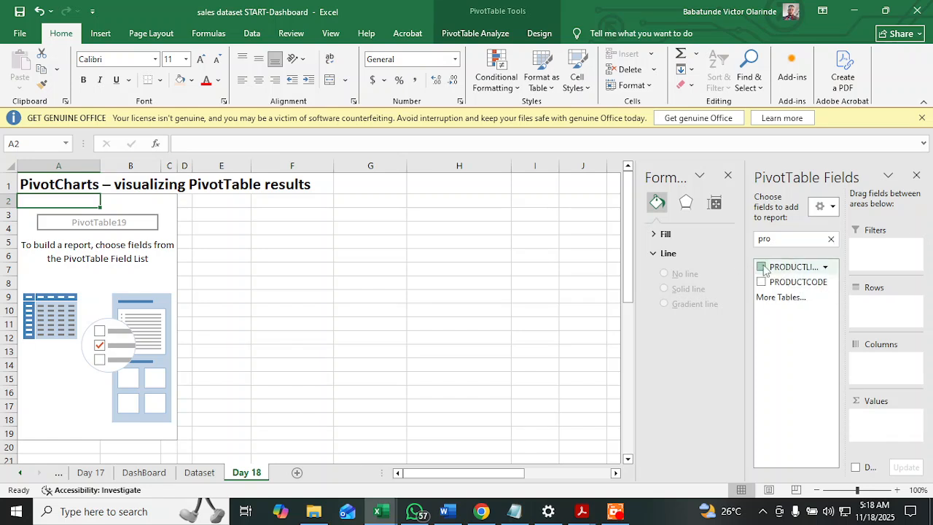
click(787, 268)
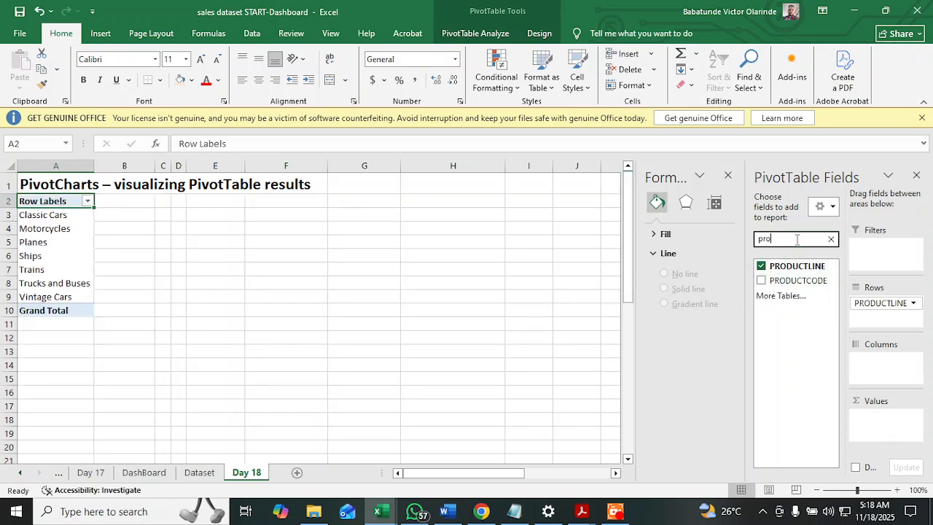
- Find the SALES field and add it to the PivotTable values as a sum
drag(797, 239, 739, 248)
key(BackSpace)
text(sal)
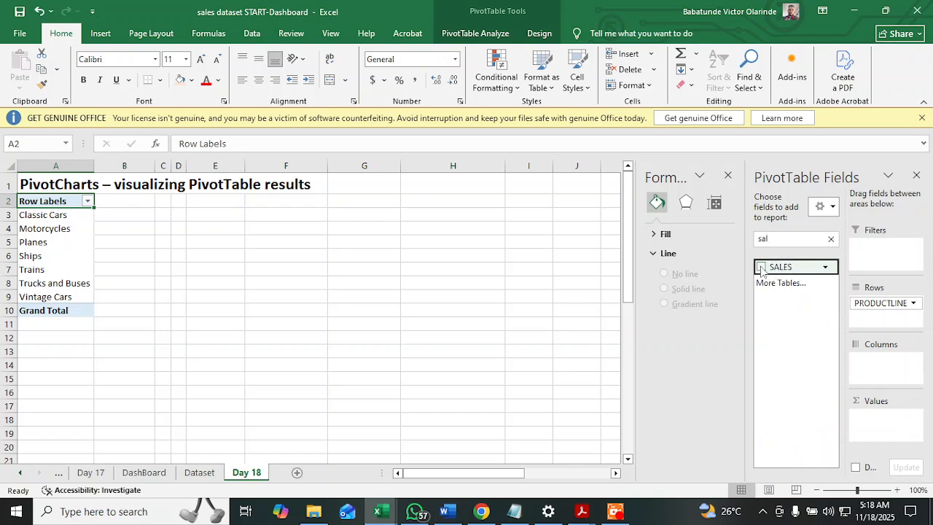
click(762, 267)
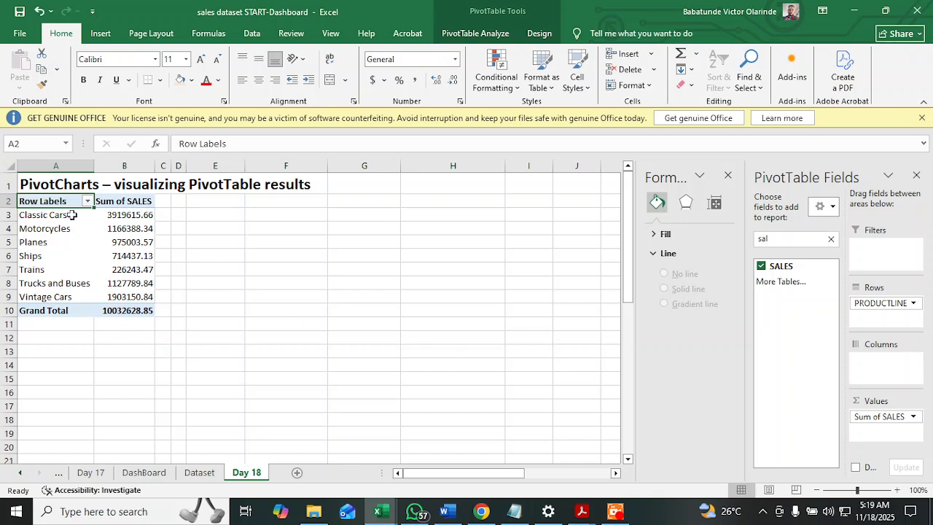
- Insert a Clustered Column PivotChart of sales by product line from A2:B9 and enlarge it slightly
drag(72, 213, 125, 280)
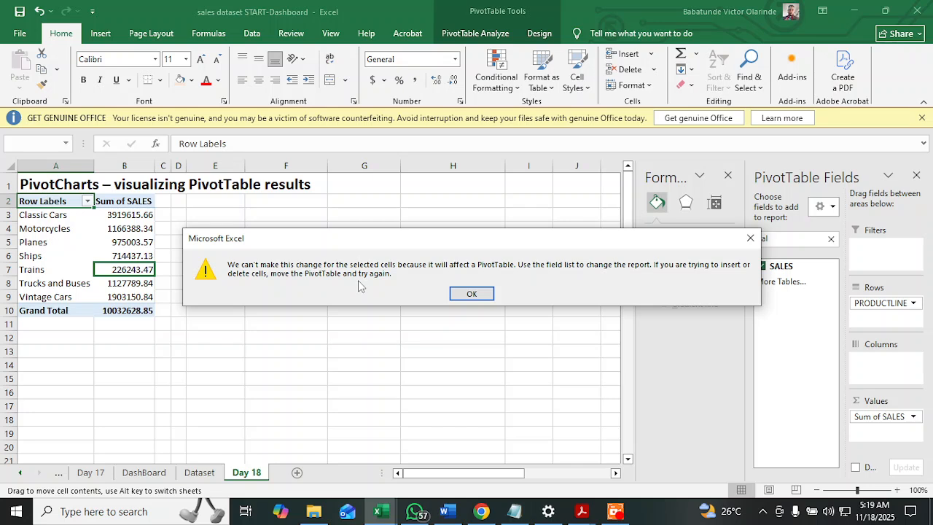
click(471, 294)
drag(62, 201, 119, 298)
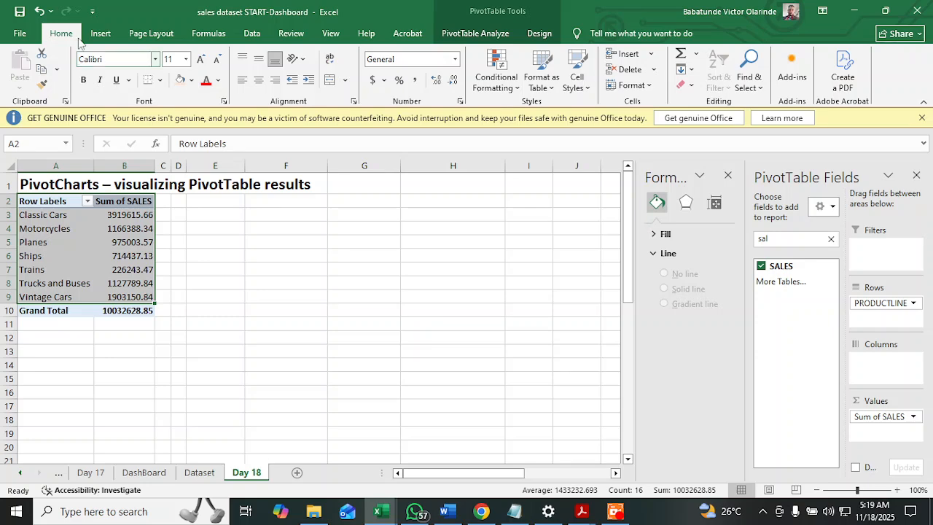
click(101, 34)
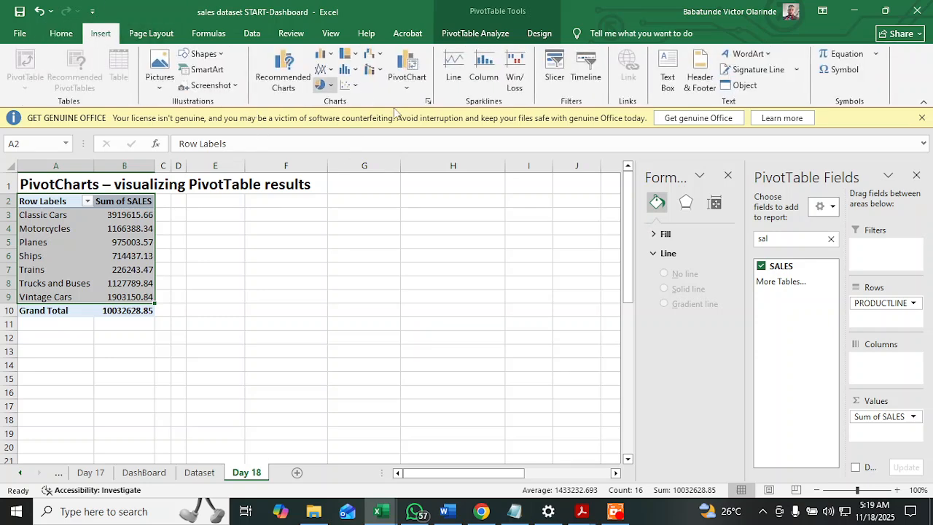
click(284, 80)
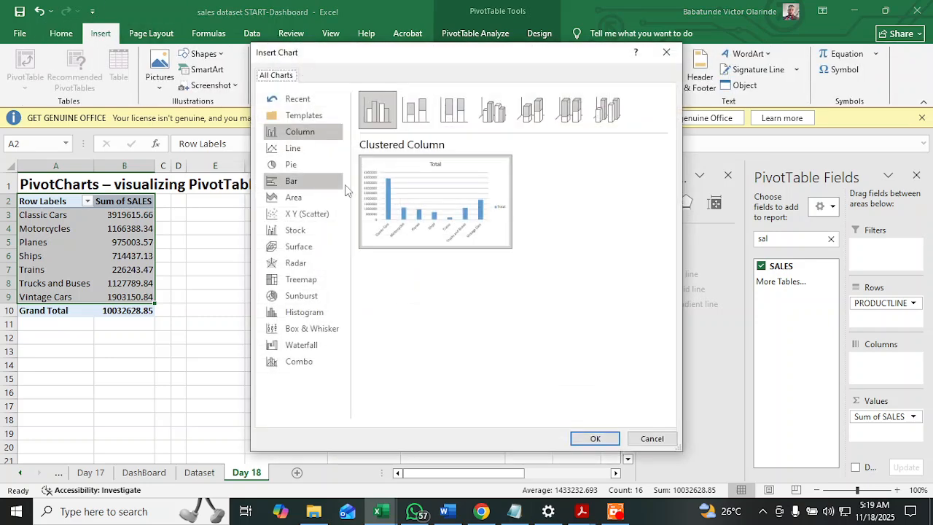
mouse_move(412, 178)
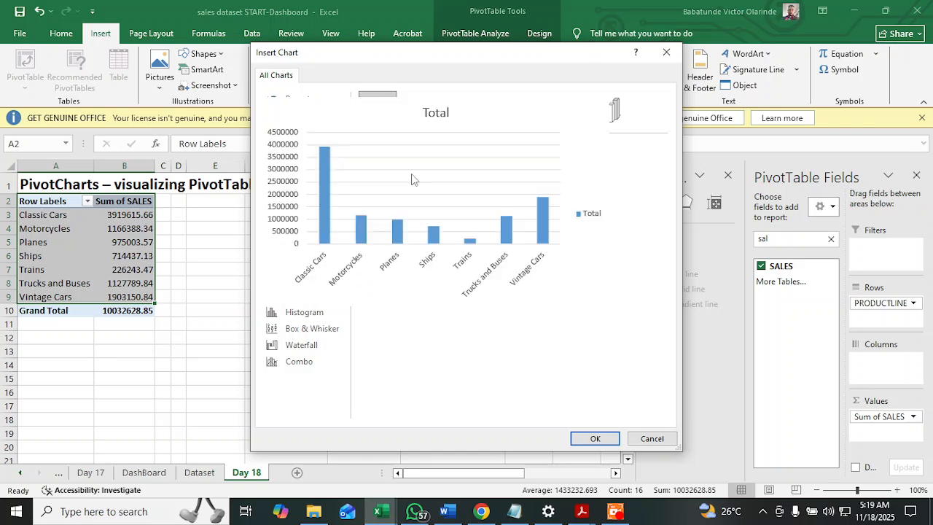
click(595, 438)
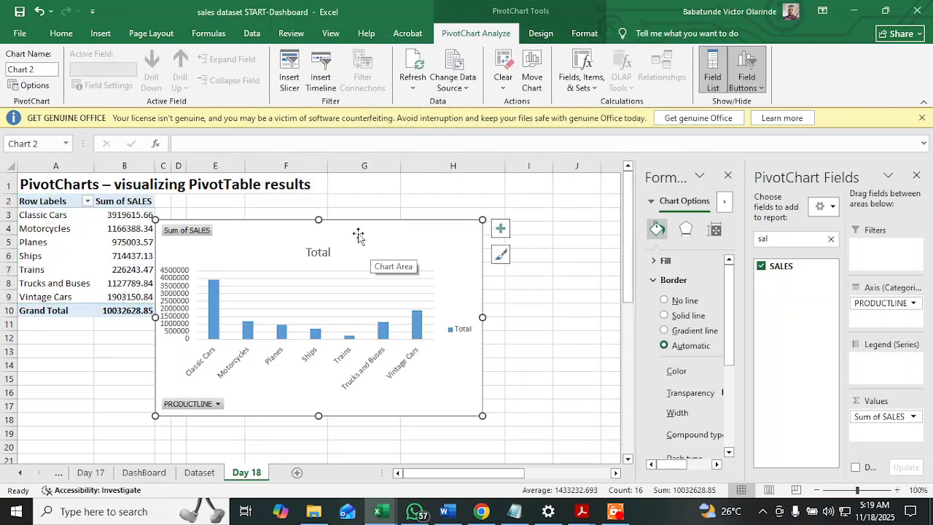
drag(482, 416, 500, 431)
- Hide and restore the PivotChart's axes, and add axis titles to both axes
click(517, 229)
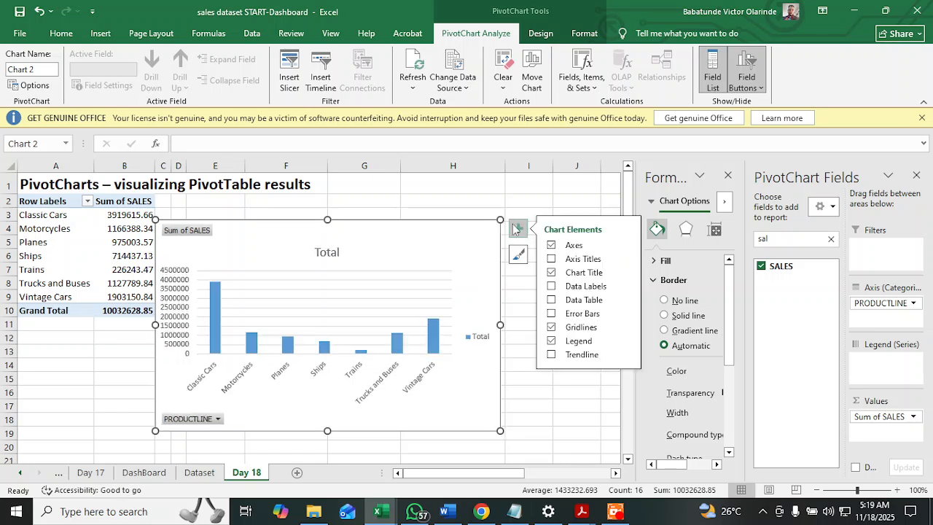
click(552, 245)
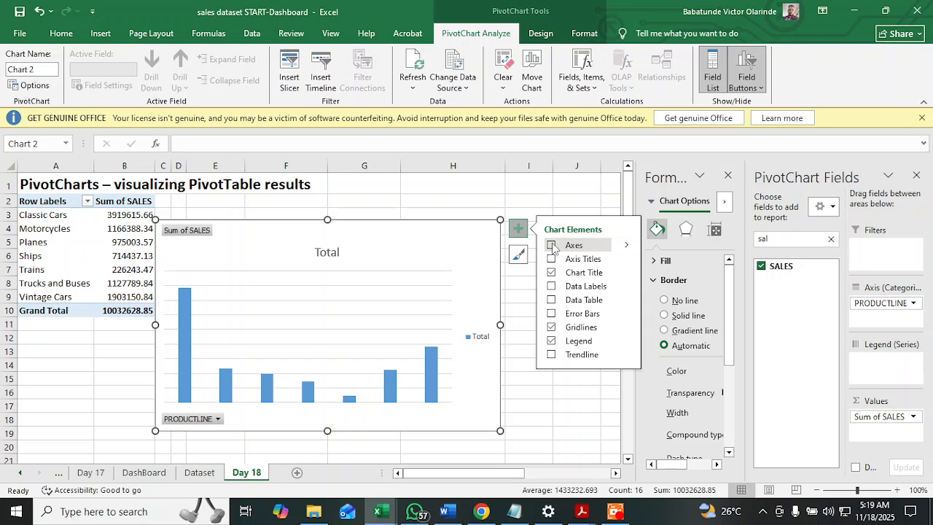
click(552, 246)
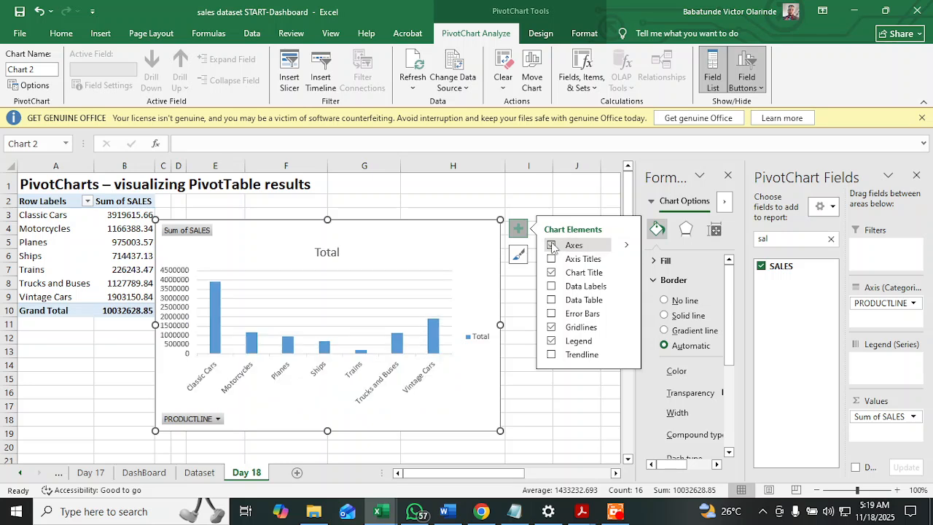
click(552, 260)
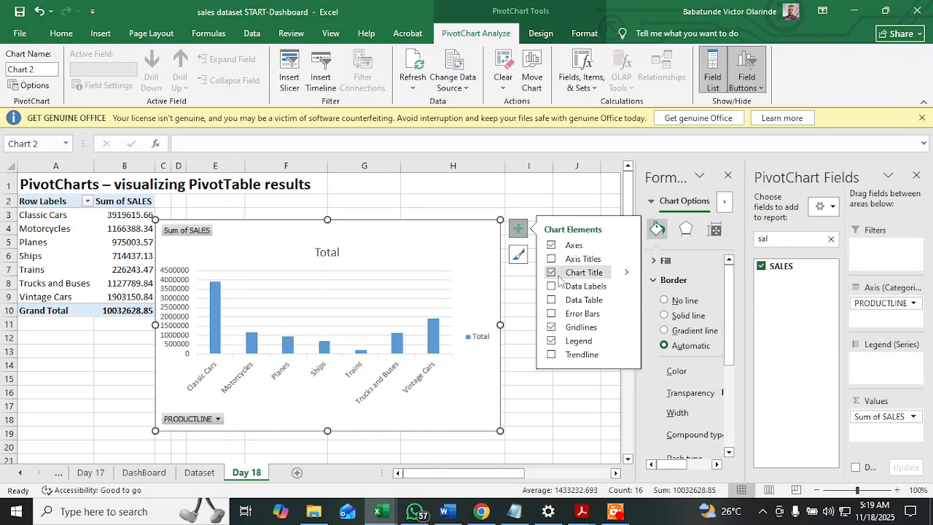
click(552, 261)
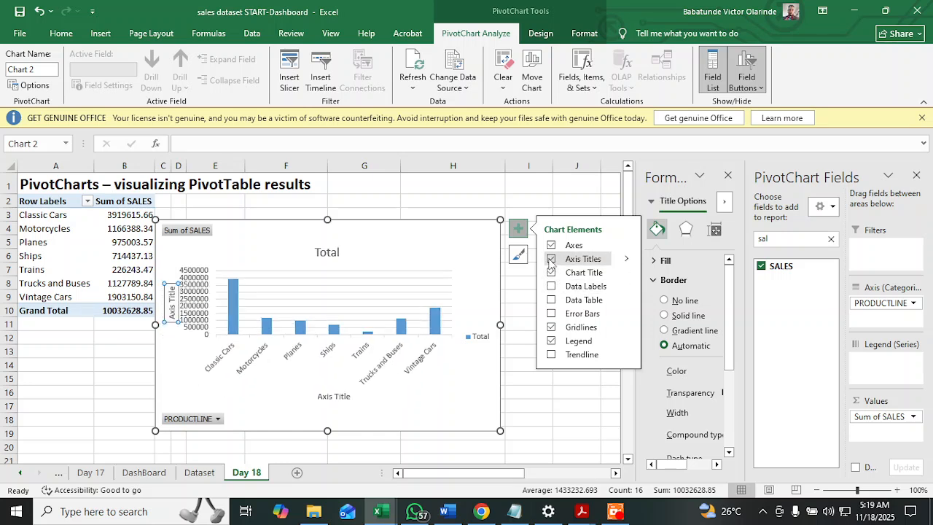
- Toggle the PivotChart's legend to compare the layouts, leaving it removed
click(552, 341)
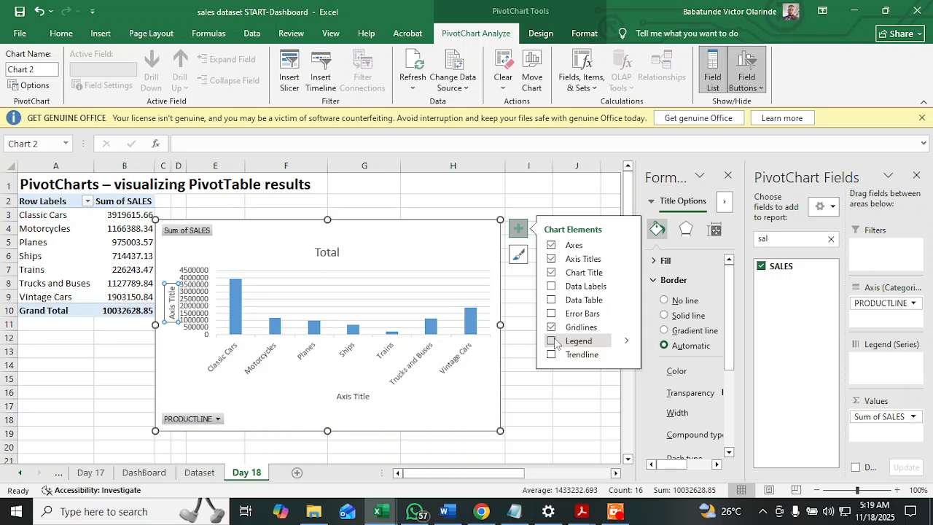
click(551, 341)
click(554, 341)
click(553, 340)
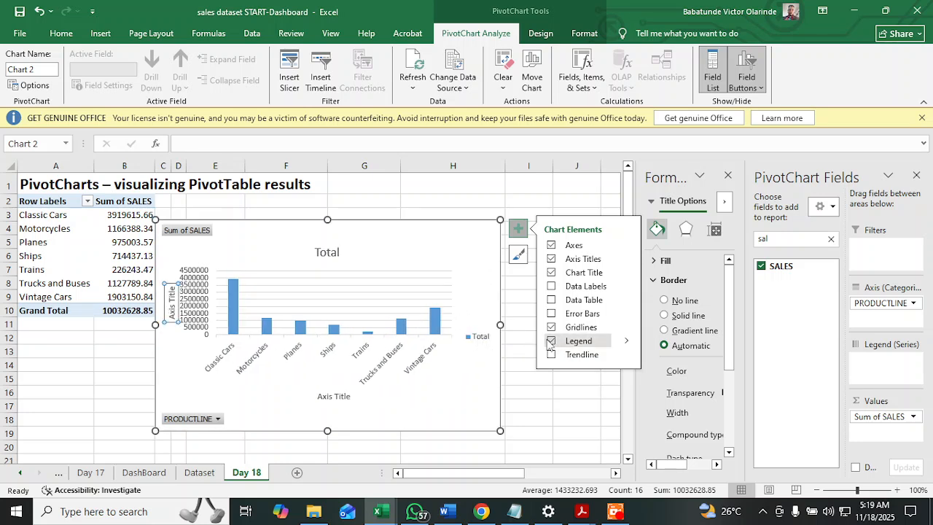
click(553, 341)
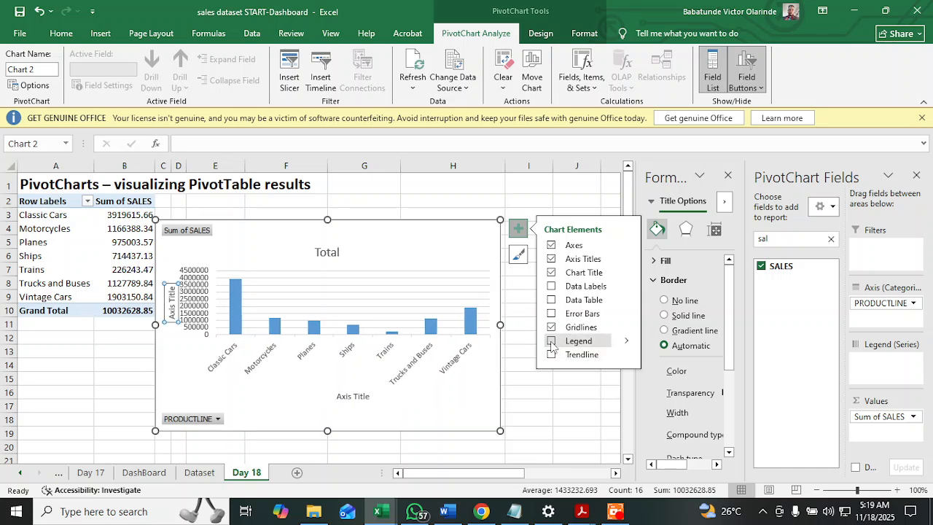
- Try a trendline on the PivotChart, remove it, and add data labels to the columns
click(551, 355)
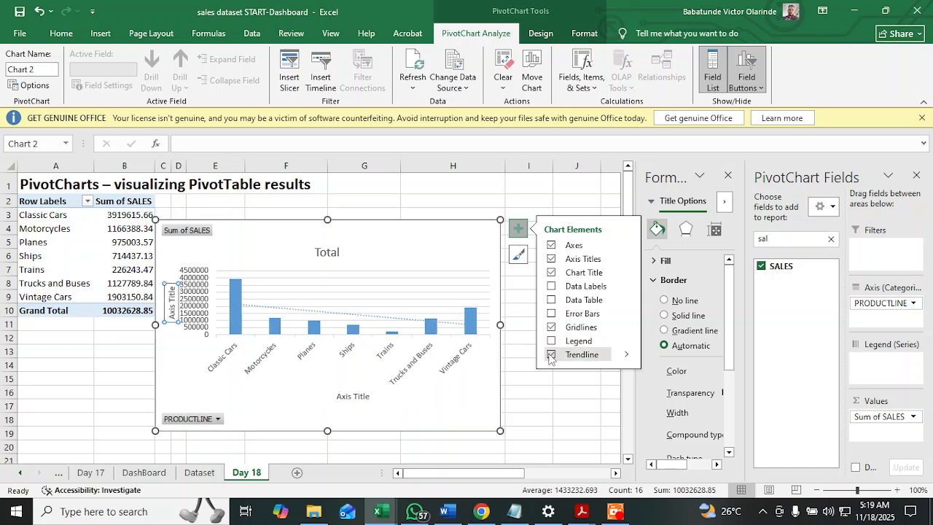
click(551, 355)
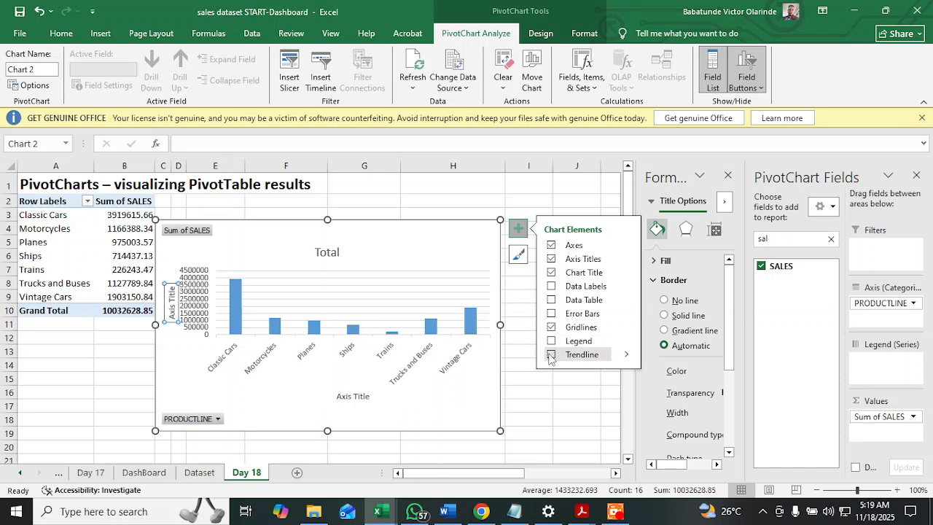
click(554, 289)
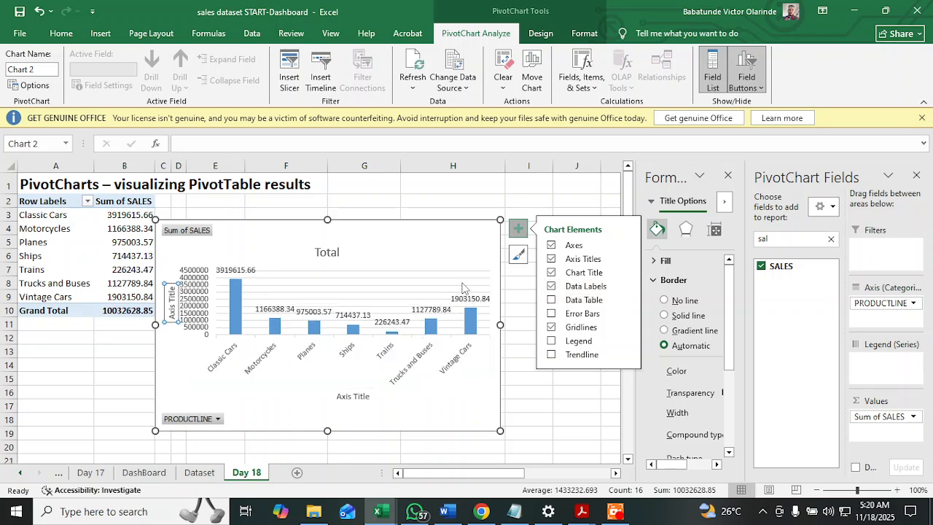
- Remove the PivotChart's gridlines and title its horizontal axis "Production Line"
click(552, 327)
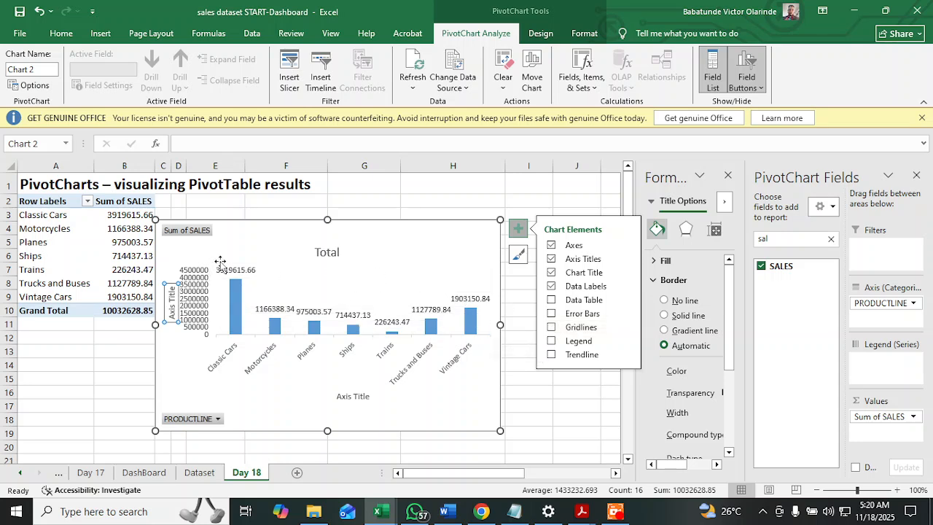
click(352, 397)
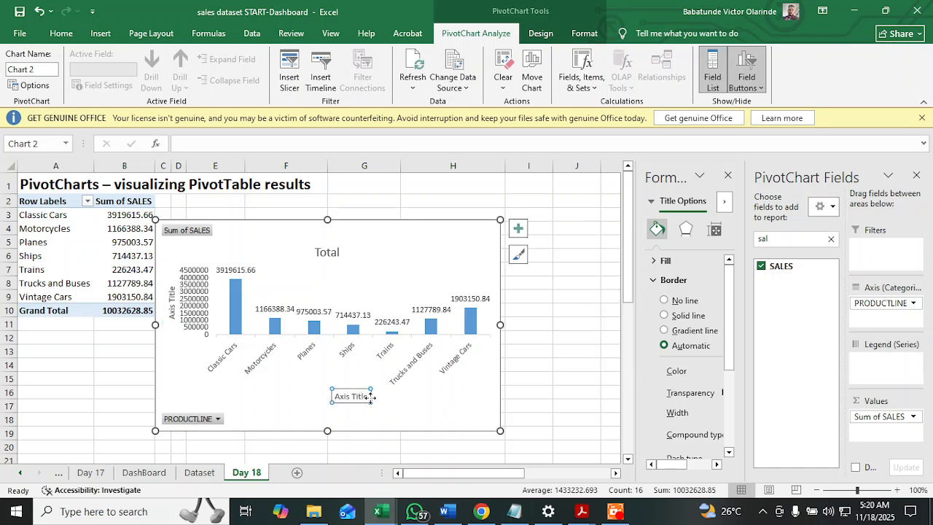
double_click(365, 396)
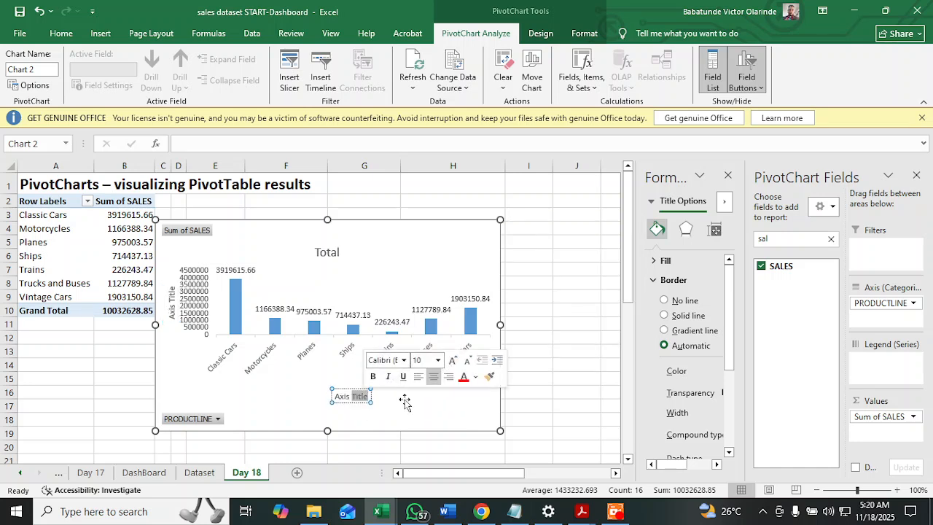
key(BackSpace)
key(BackSpace)
key(BackSpace)
key(BackSpace)
key(BackSpace)
key(BackSpace)
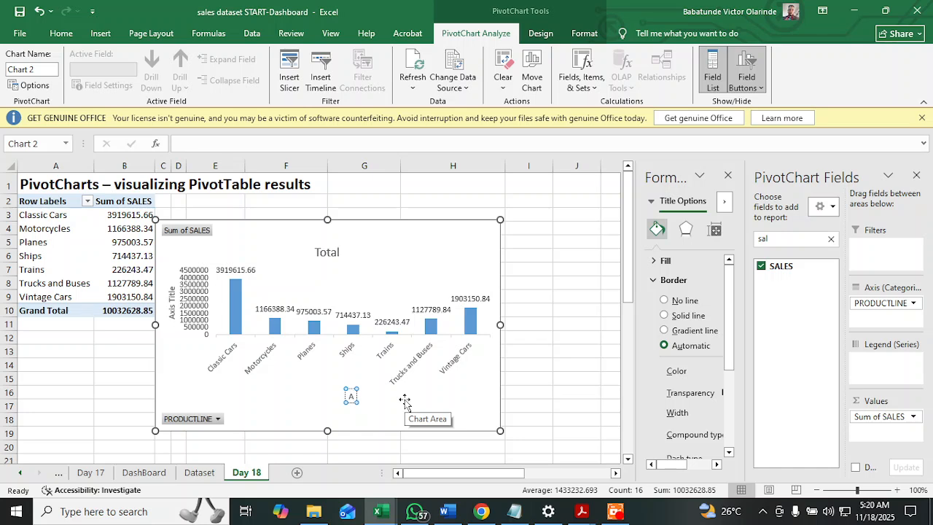
text(production)
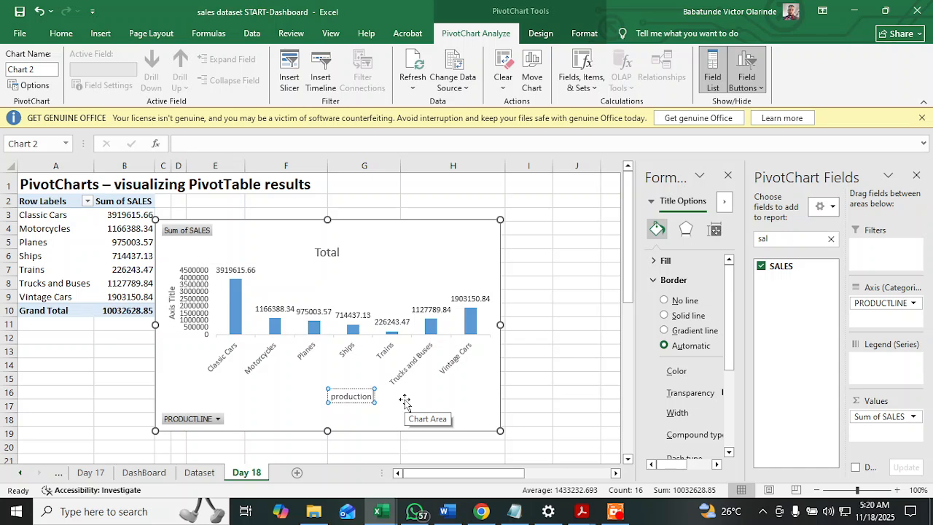
text( Line)
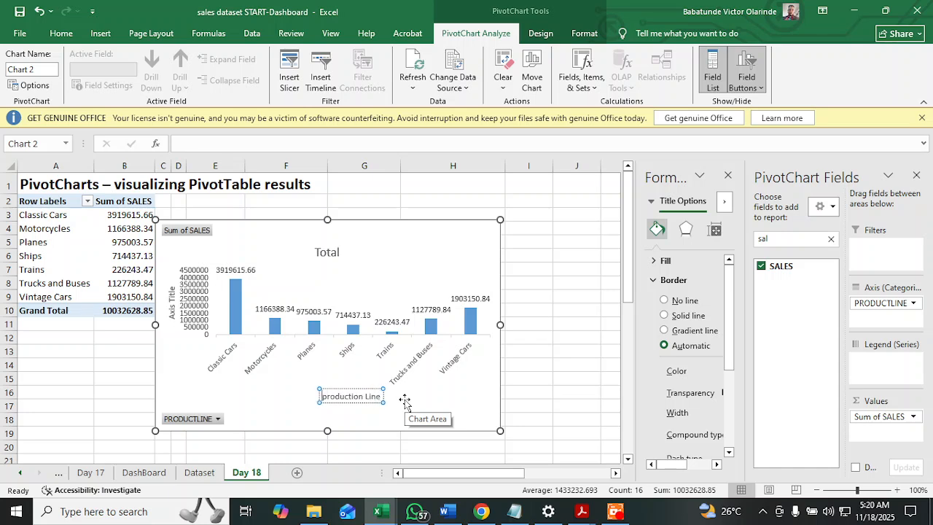
key(Delete)
text(P)
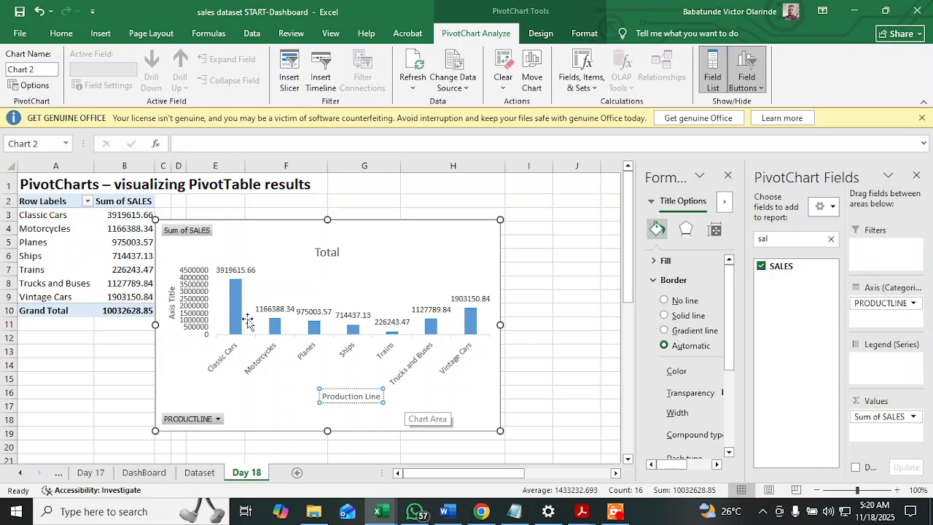
- Change the PivotChart's vertical axis title to "Sales"
click(167, 295)
triple_click(172, 299)
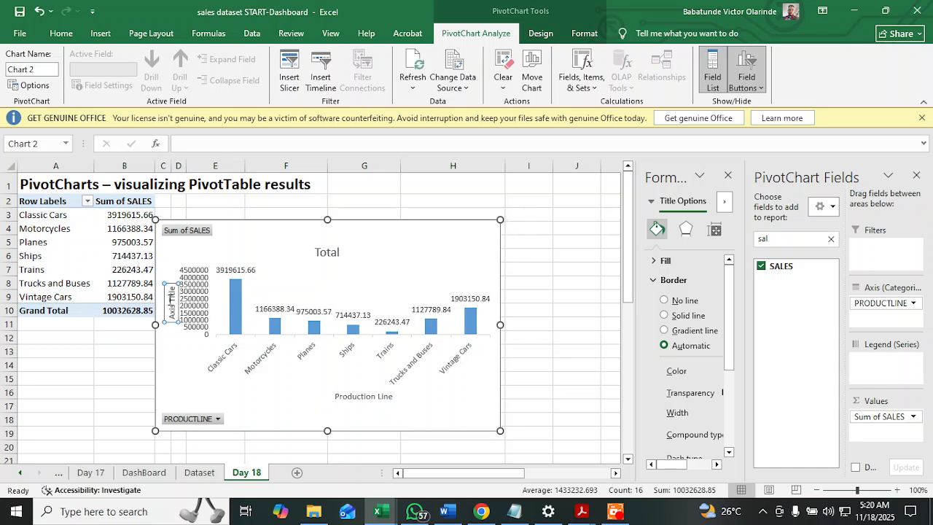
click(172, 302)
key(BackSpace)
key(BackSpace)
key(BackSpace)
key(BackSpace)
key(BackSpace)
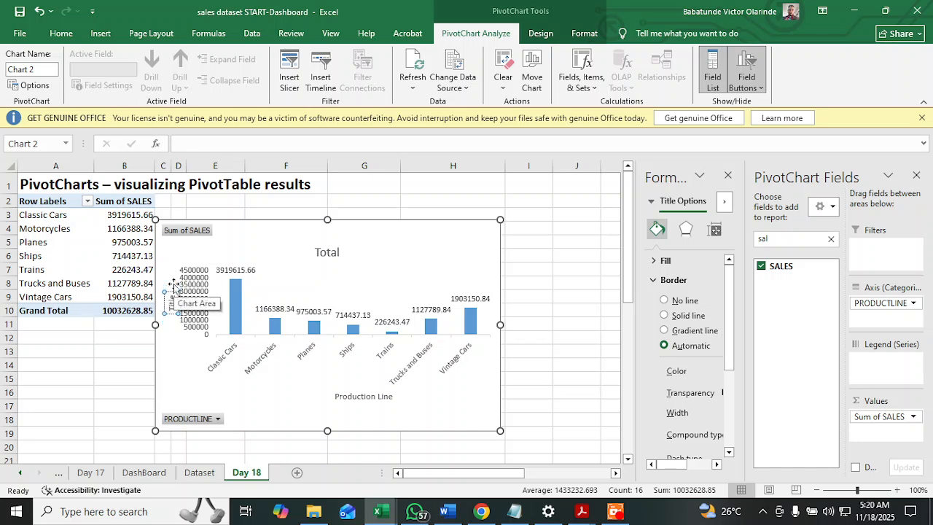
key(BackSpace)
key(BackSpace)
key(BackSpace)
key(BackSpace)
text(Sales)
click(411, 258)
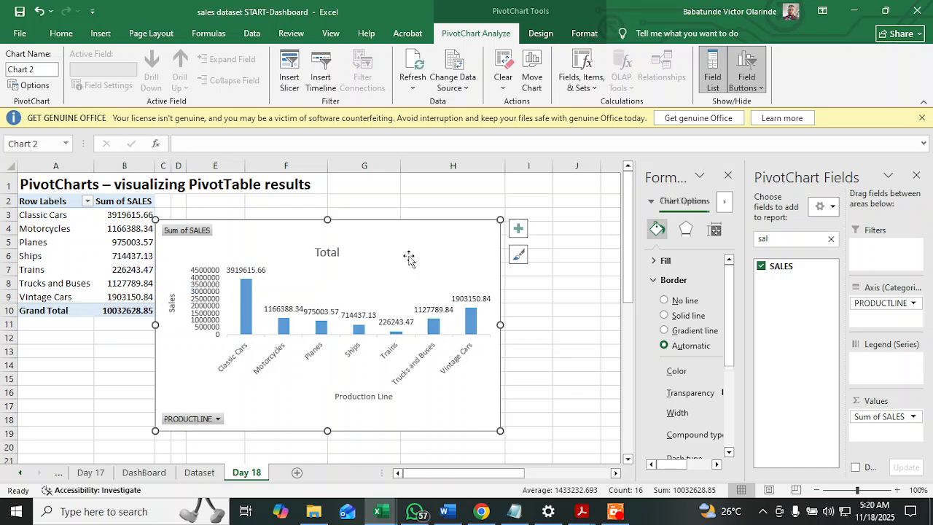
- Clear the existing text of the PivotChart's main title
click(339, 253)
click(339, 253)
double_click(339, 253)
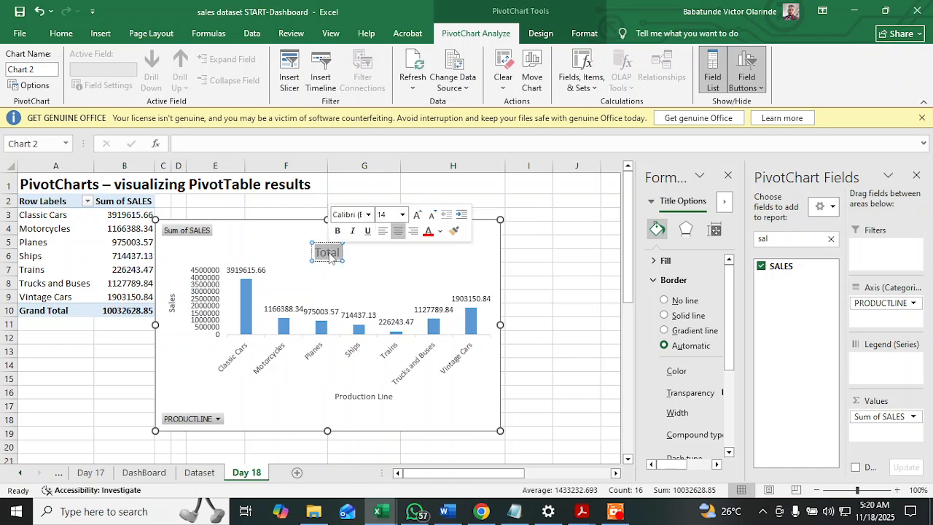
key(BackSpace)
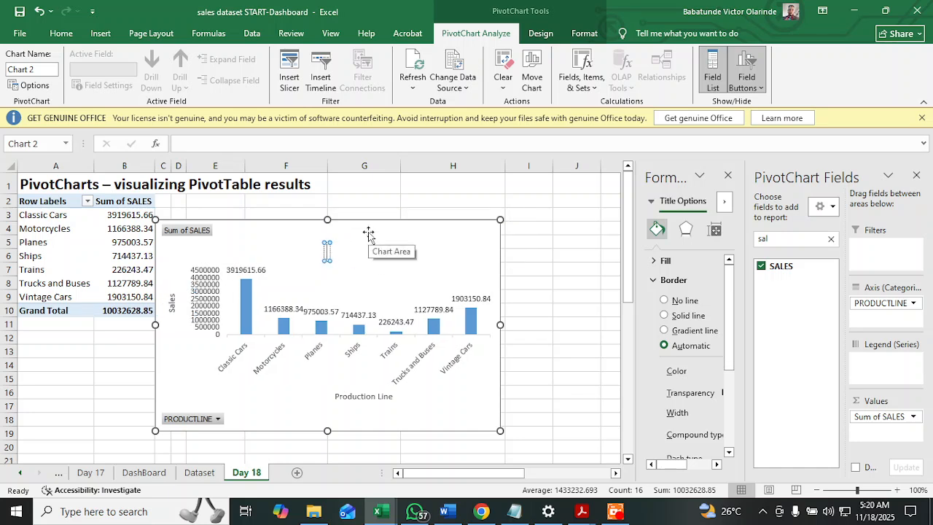
text(ProductionLi)
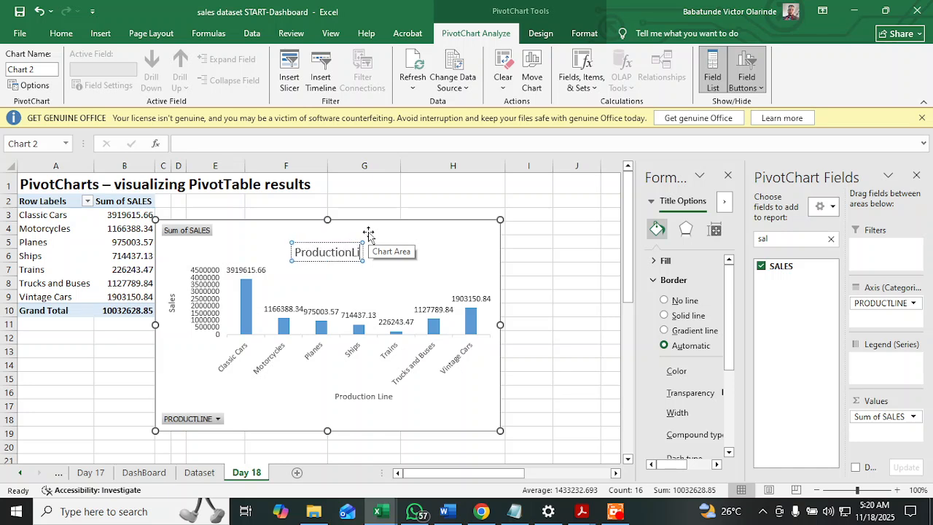
text(nes Sale)
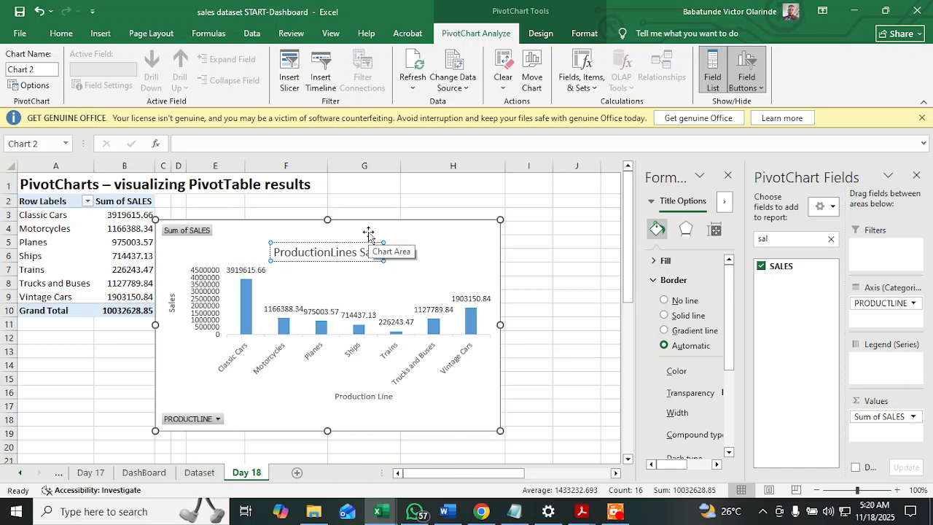
key(BackSpace)
key(BackSpace)
key(BackSpace)
key(BackSpace)
key(BackSpace)
key(BackSpace)
key(BackSpace)
key(BackSpace)
key(BackSpace)
key(BackSpace)
key(BackSpace)
key(BackSpace)
key(BackSpace)
key(BackSpace)
key(BackSpace)
key(BackSpace)
key(BackSpace)
key(BackSpace)
key(BackSpace)
key(BackSpace)
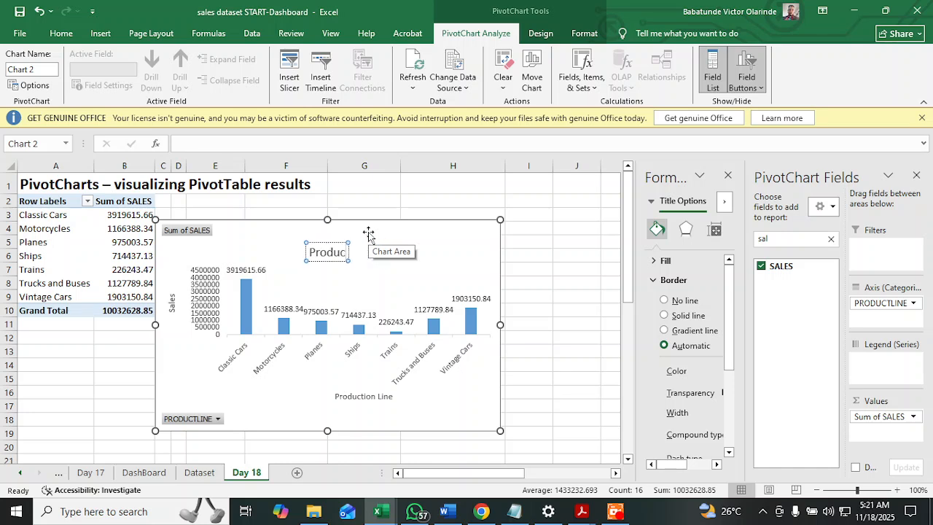
- Enter "Sales of Production LInes" as the PivotChart's main title
text(Sale O)
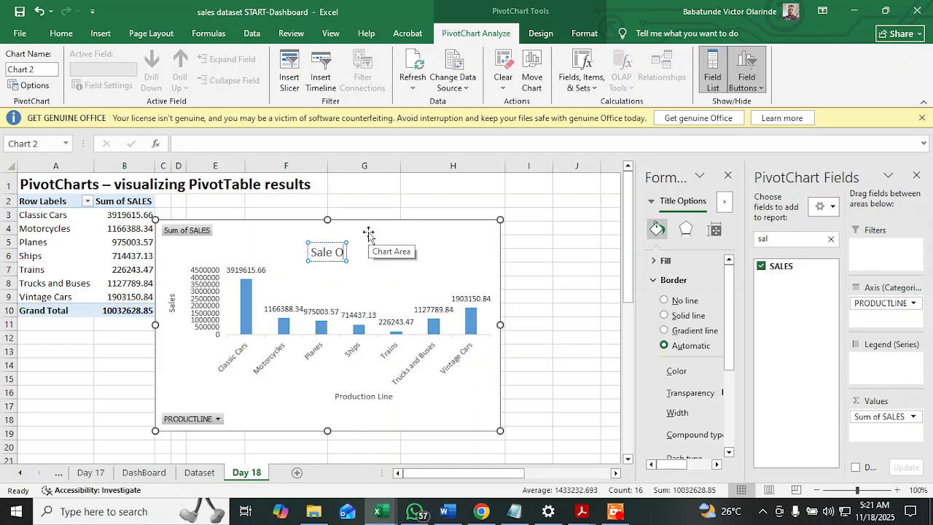
key(BackSpace)
text(s Ot)
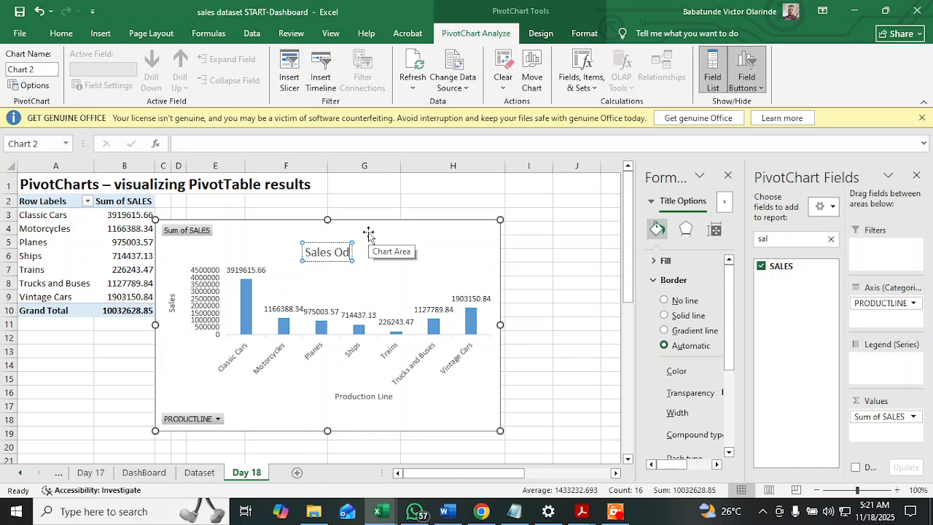
key(BackSpace)
key(BackSpace)
key(BackSpace)
text(of Prod)
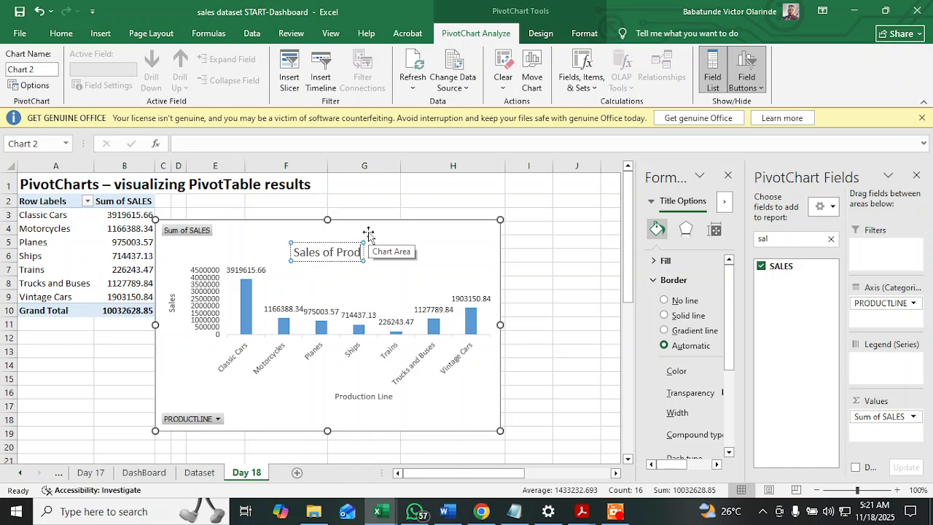
text(uction)
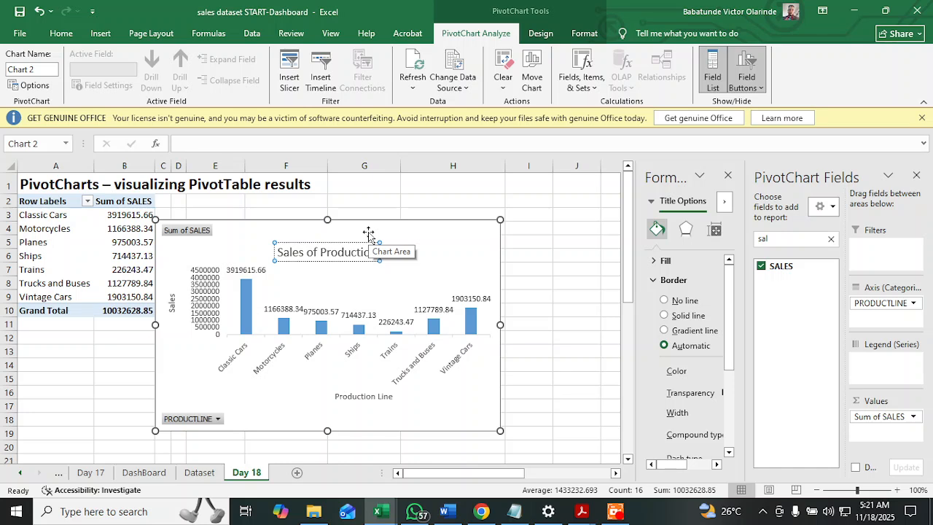
text( Lines)
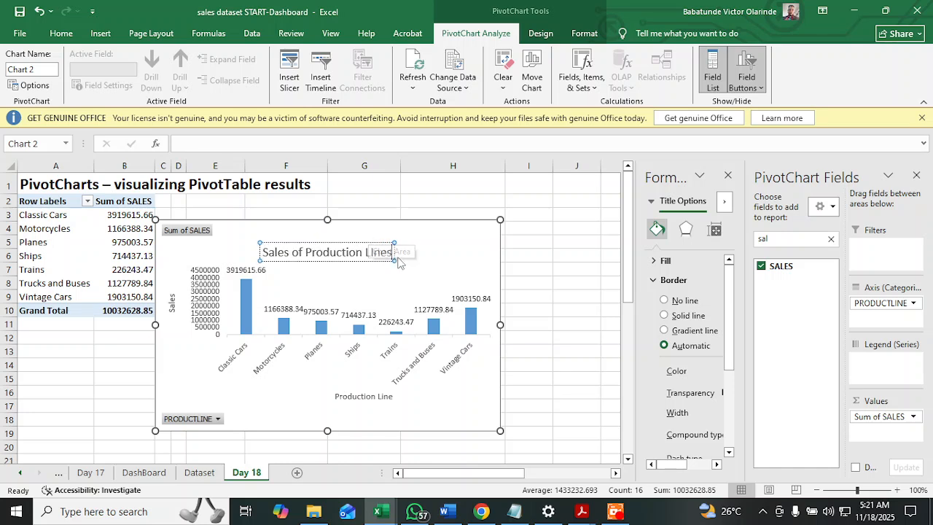
- Move the PivotChart below the PivotTable so that it starts at column A, row 16
click(419, 247)
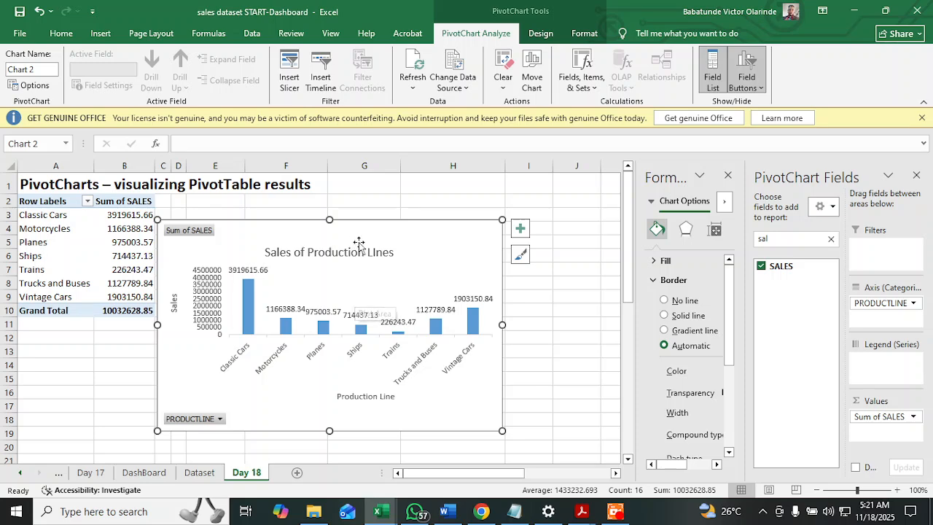
mouse_move(429, 247)
mouse_down()
mouse_move(277, 438)
mouse_move(289, 413)
mouse_up()
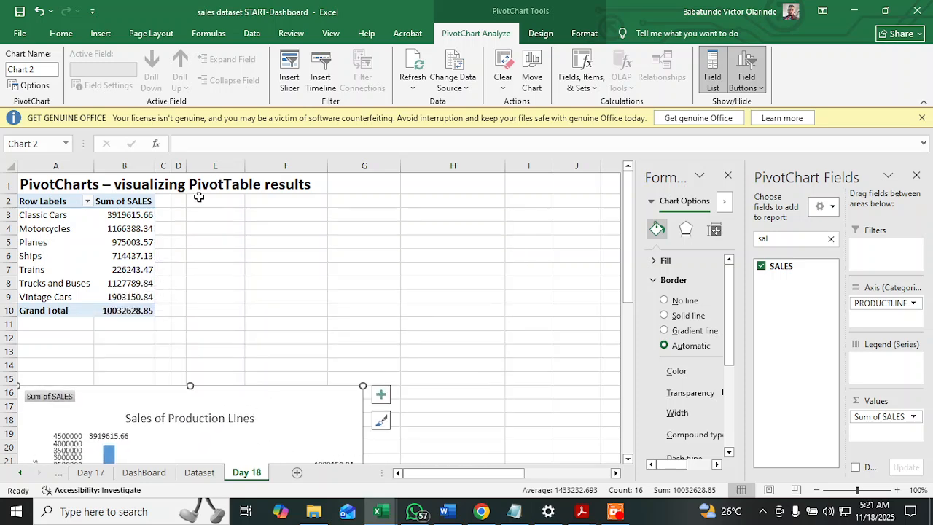
click(198, 198)
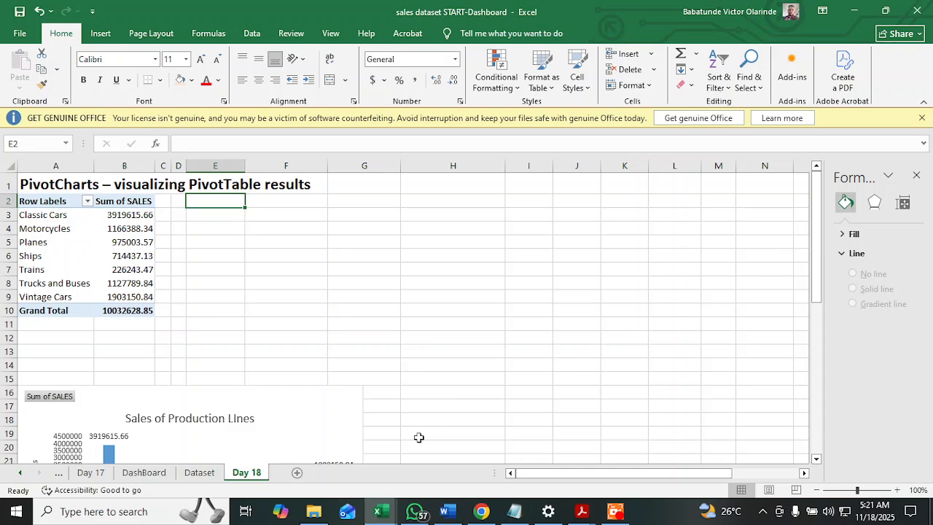
- Review the PRODUCTLINE and STATUS columns on the Dataset sheet, and return to the Day 18 sheet
click(210, 474)
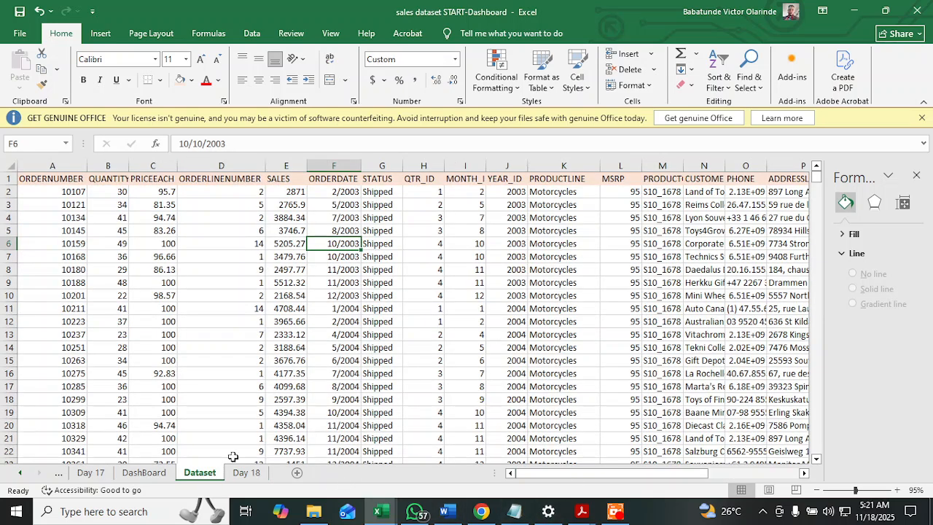
click(544, 321)
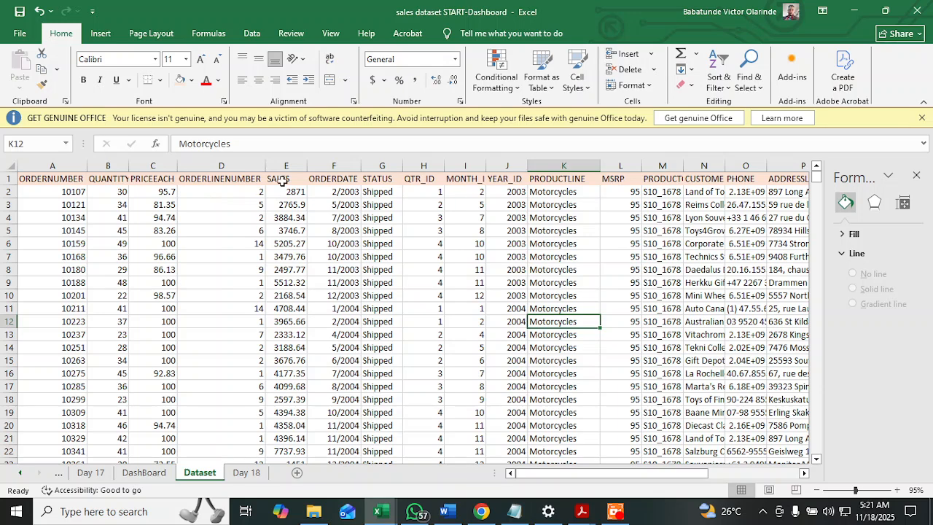
click(391, 167)
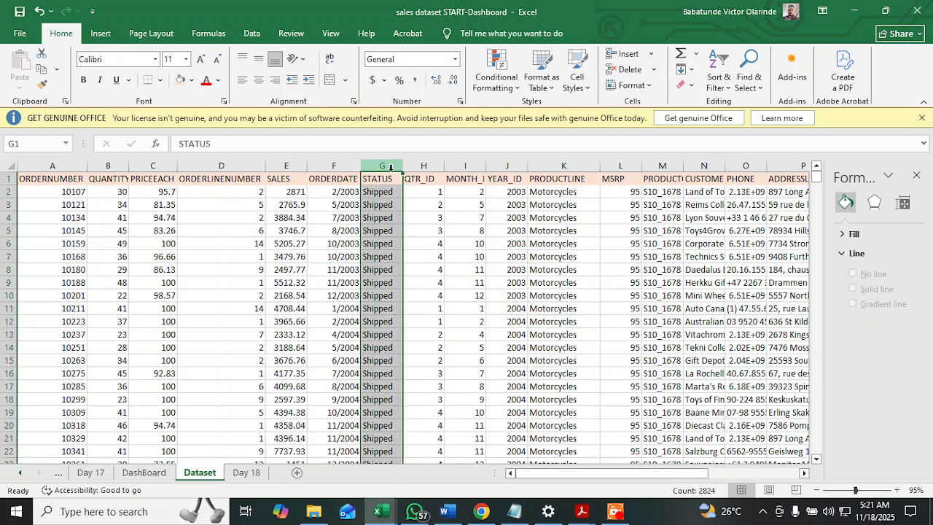
click(247, 473)
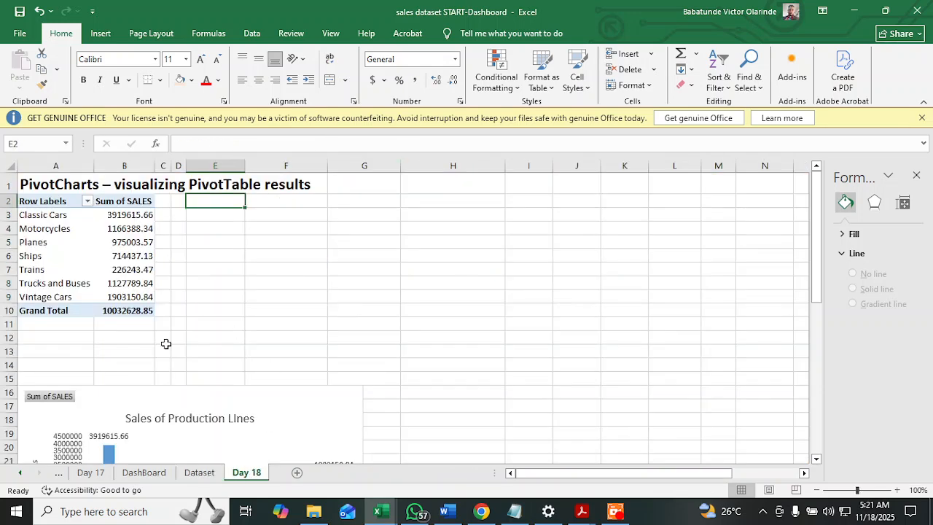
- Copy the product line PivotTable in A2:B10 and paste the copy at cell G2
drag(56, 202, 117, 311)
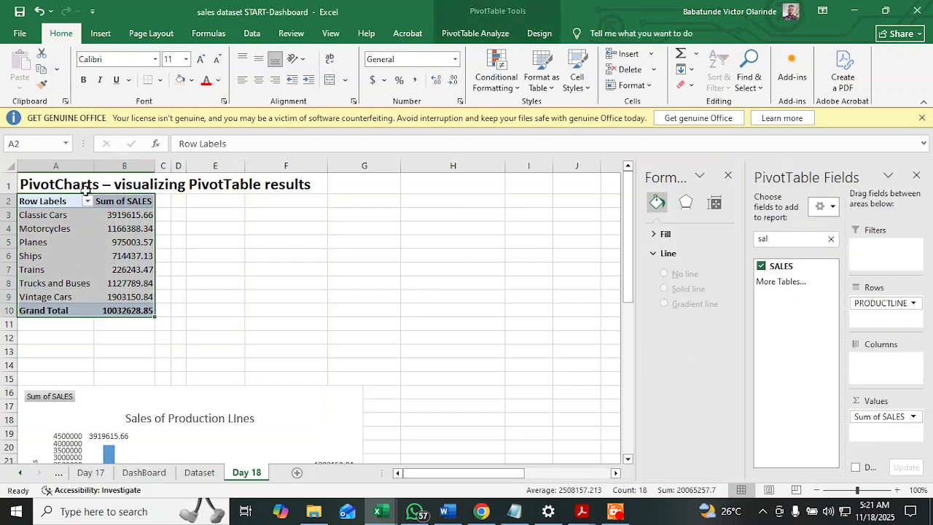
right_click(106, 232)
click(139, 276)
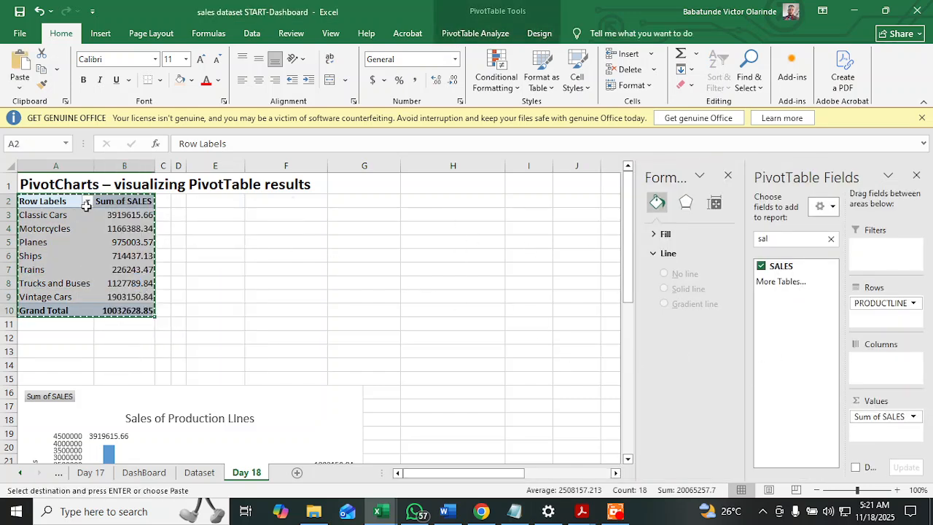
click(357, 201)
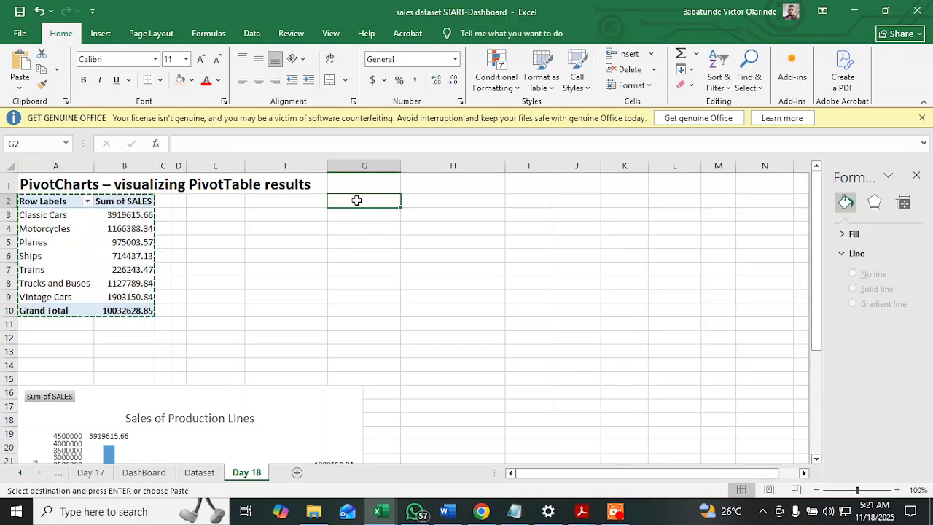
key(ctrl+v)
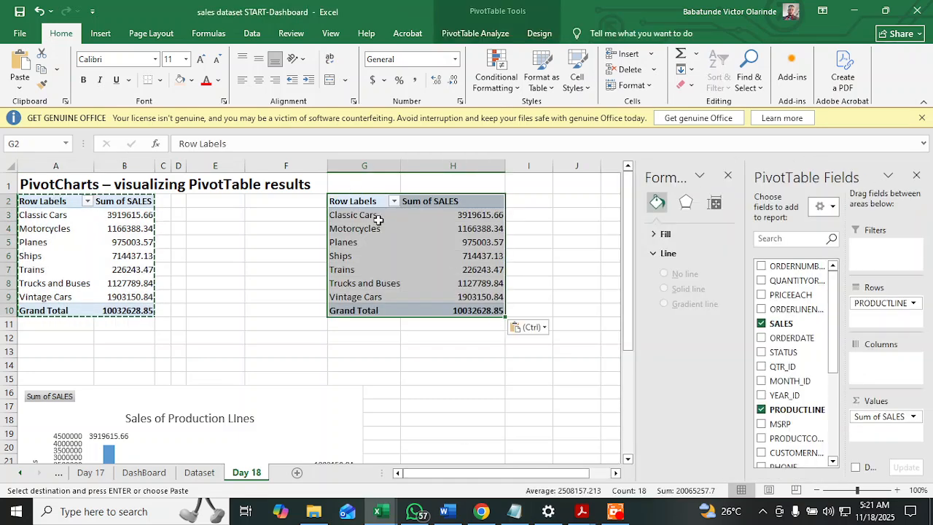
click(271, 289)
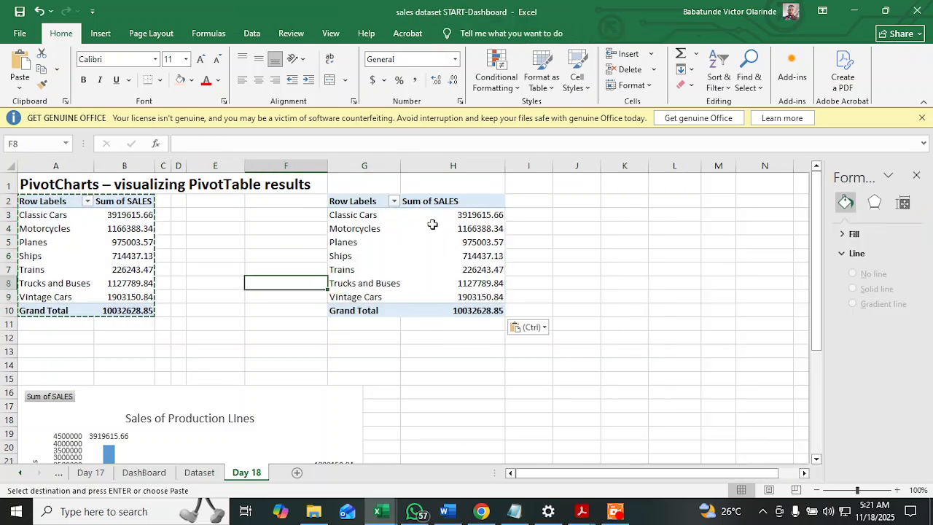
- Remove the SALES and PRODUCTLINE fields from the copied PivotTable at G2 and begin a field search
click(353, 203)
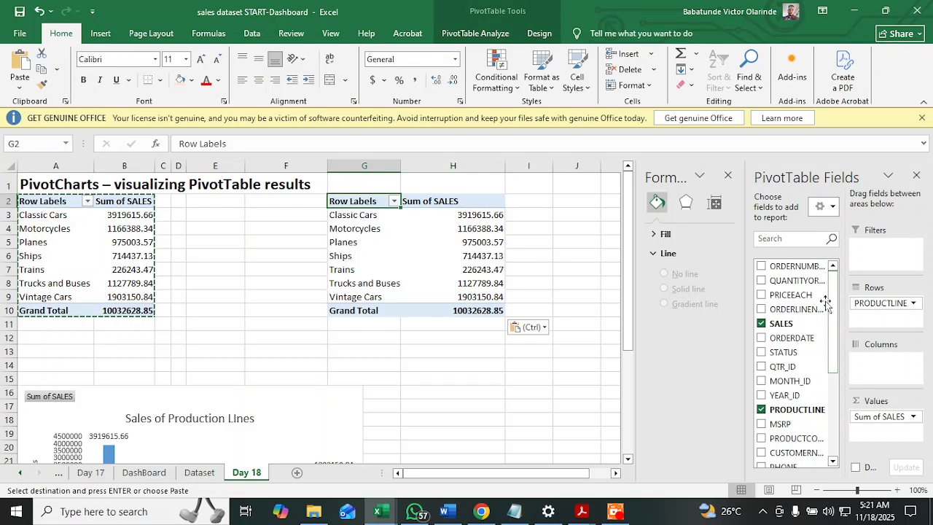
click(760, 323)
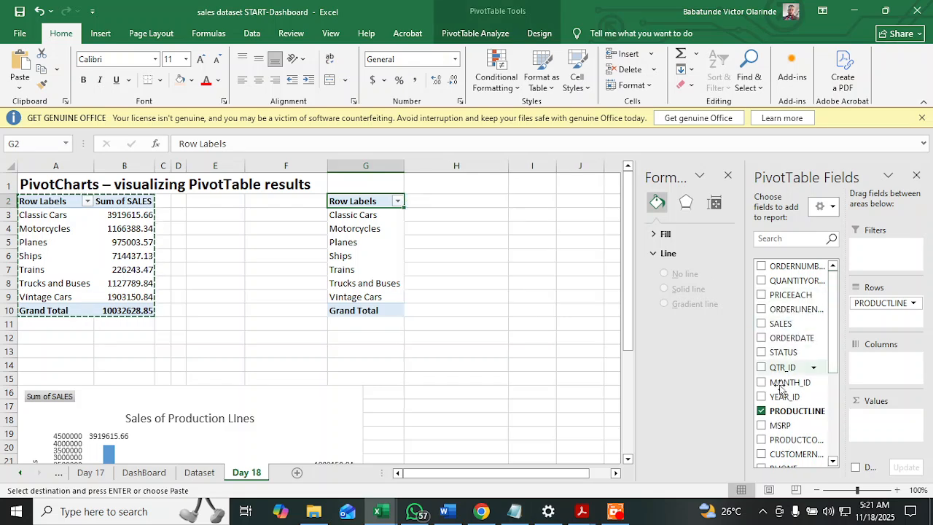
click(761, 410)
click(791, 238)
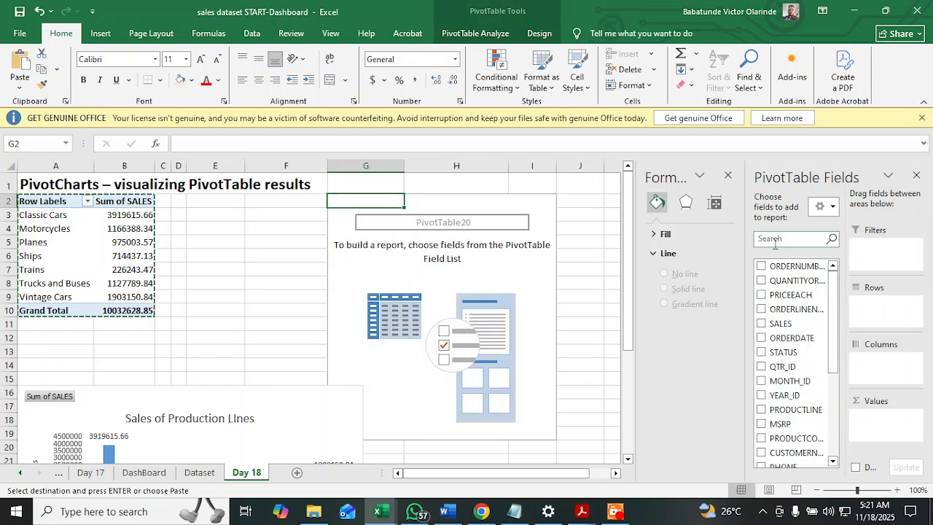
- Find the STATUS field and add it to both the rows and the values of the copied PivotTable at G2
text(sta)
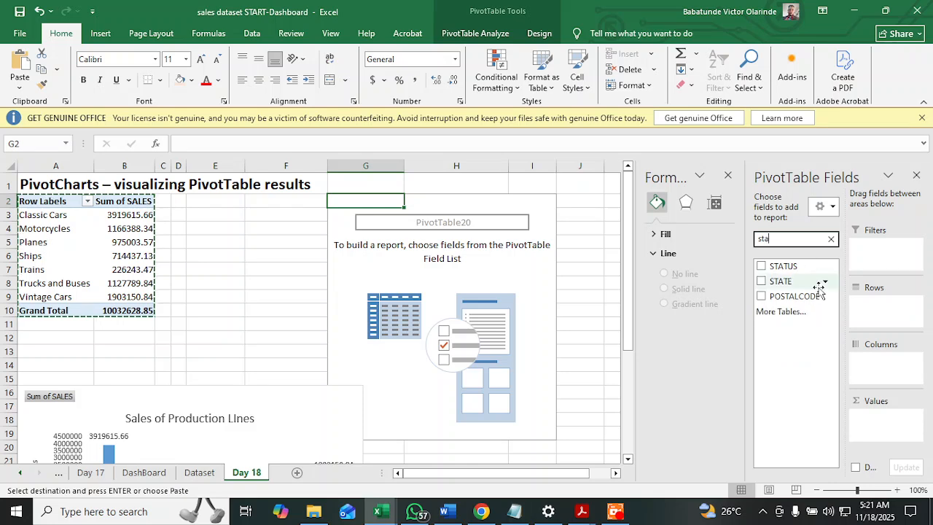
click(760, 266)
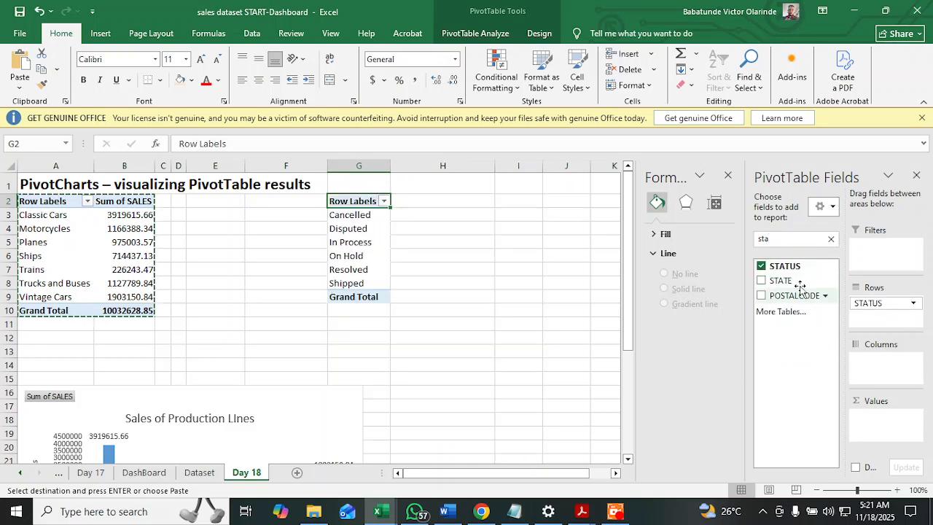
drag(788, 266, 883, 419)
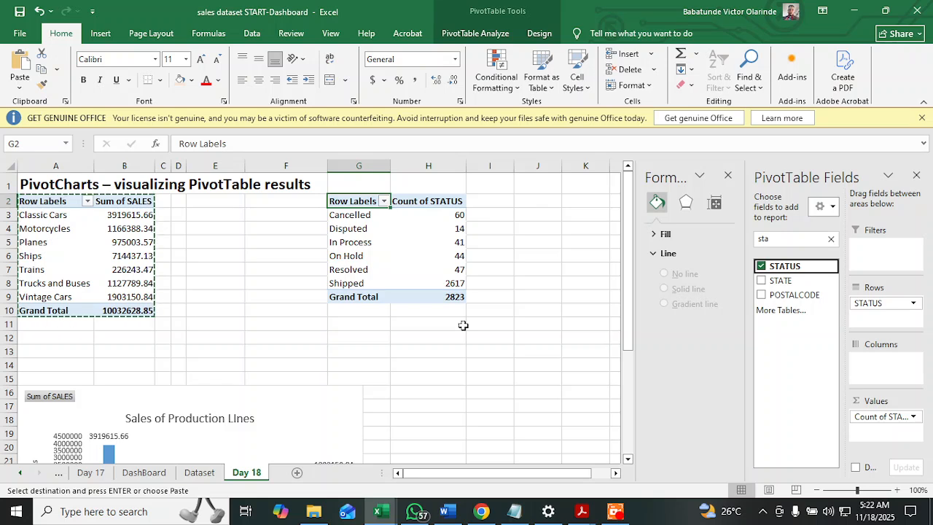
- Rename the row header in cell G2 of the second PivotTable as Status
click(392, 242)
click(363, 201)
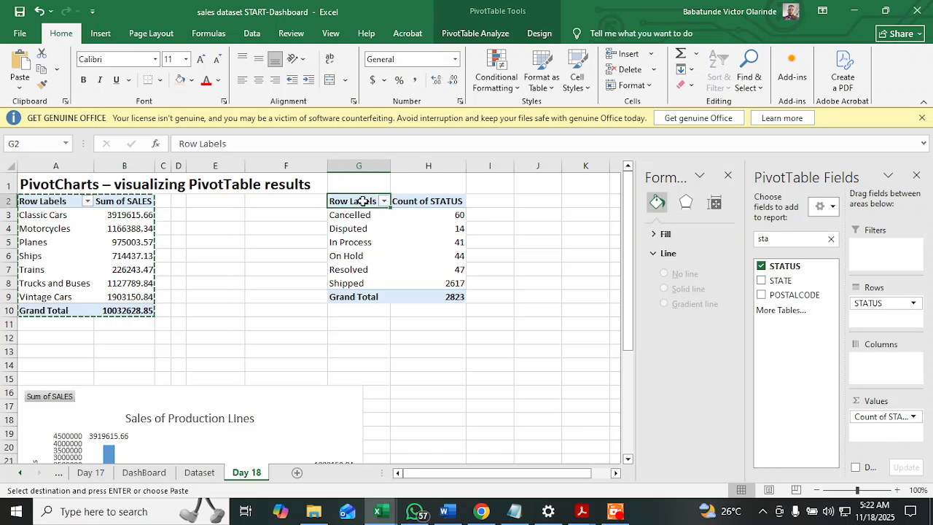
double_click(362, 201)
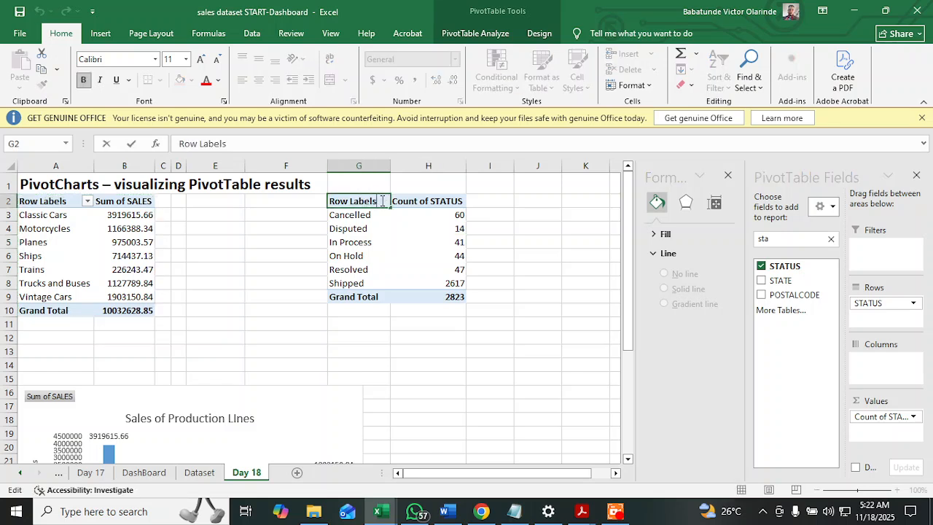
key(BackSpace)
key(BackSpace)
key(BackSpace)
key(BackSpace)
key(BackSpace)
key(BackSpace)
key(BackSpace)
key(BackSpace)
key(BackSpace)
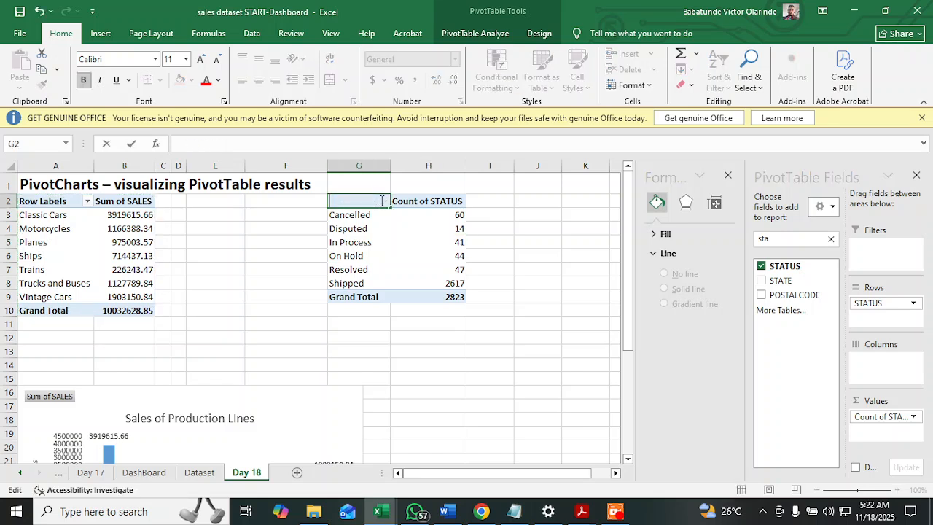
text(shipped)
key(BackSpace)
text(Status)
key(Return)
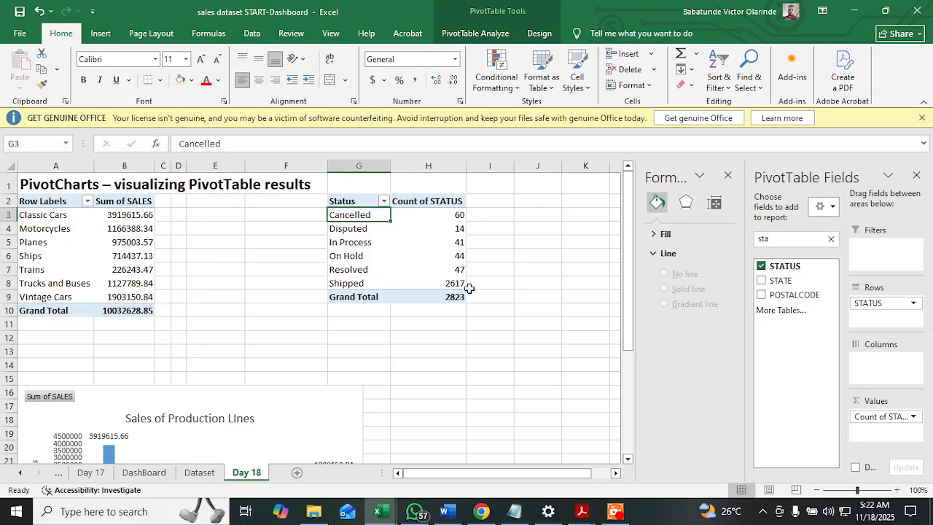
- Select the status PivotTable range G2:H8 and preview the Pie and Clustered Bar PivotChart types without inserting one
drag(369, 204, 432, 283)
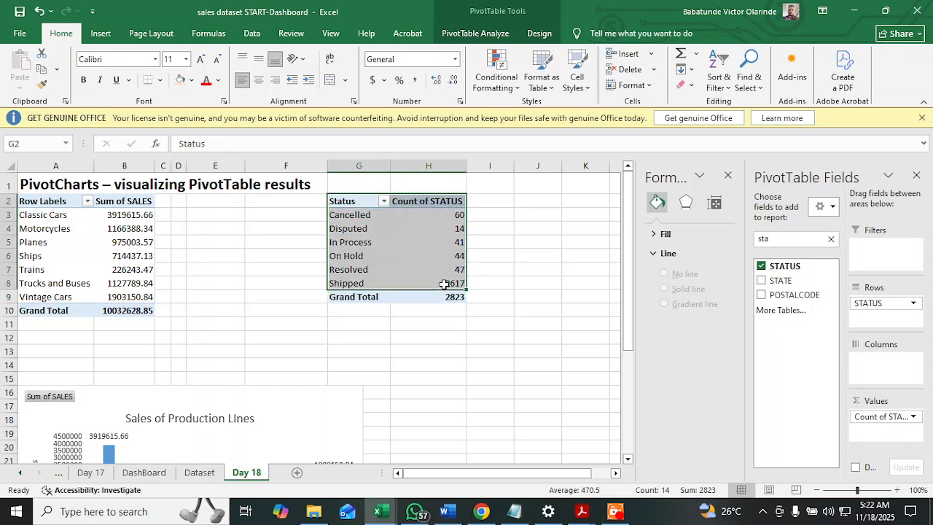
click(100, 34)
click(288, 69)
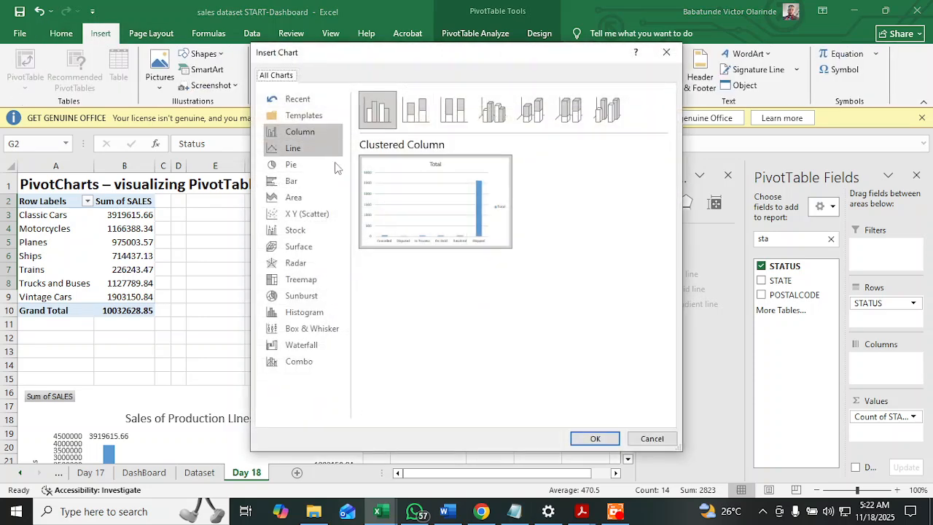
click(318, 164)
mouse_move(433, 207)
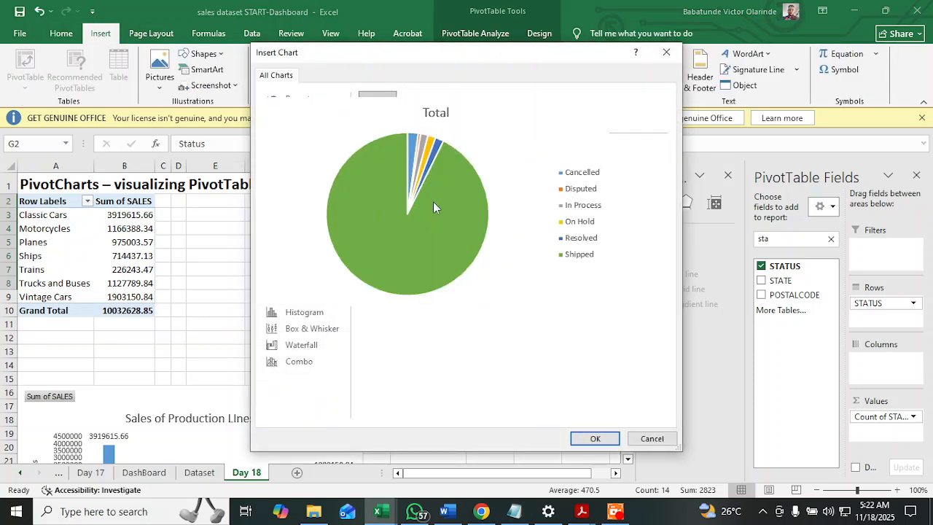
click(293, 181)
mouse_move(387, 212)
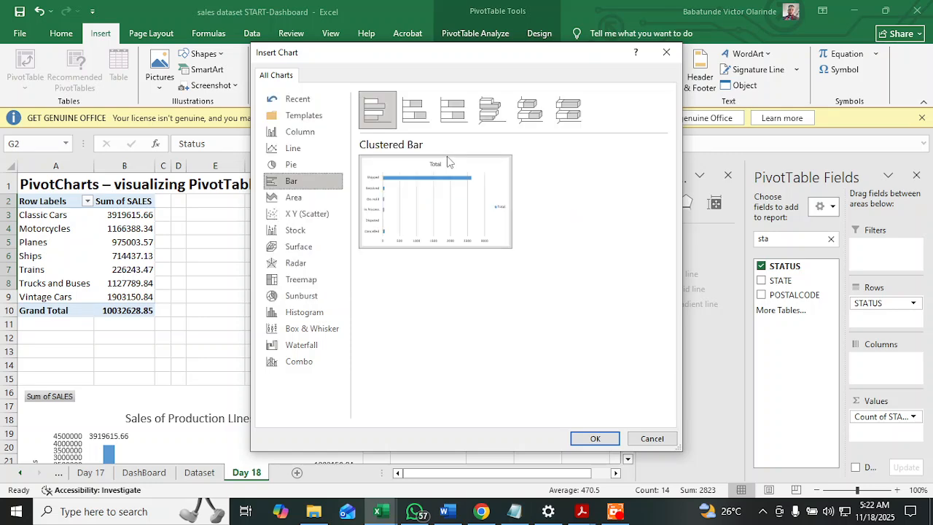
click(651, 438)
- Compare the Line, Pie, Area and Bar chart types and insert a Pie PivotChart of the status counts
click(271, 80)
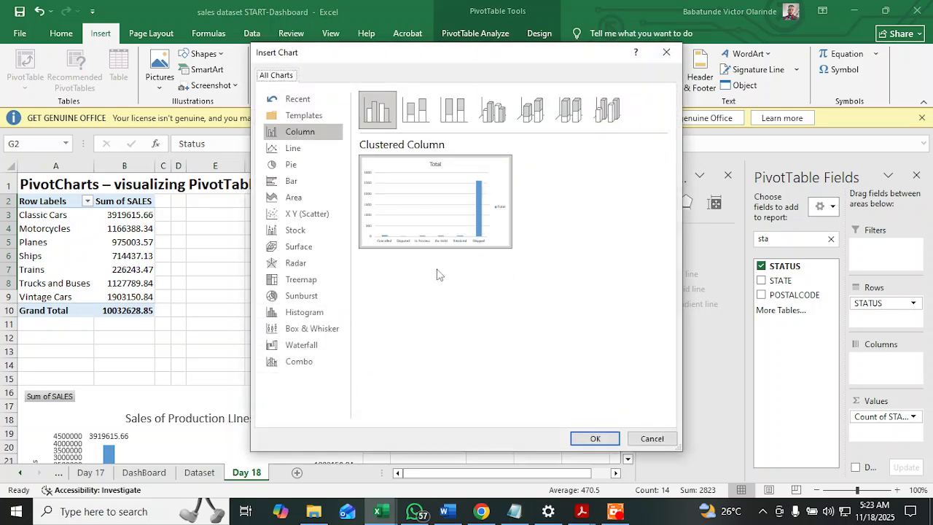
click(310, 150)
mouse_move(456, 201)
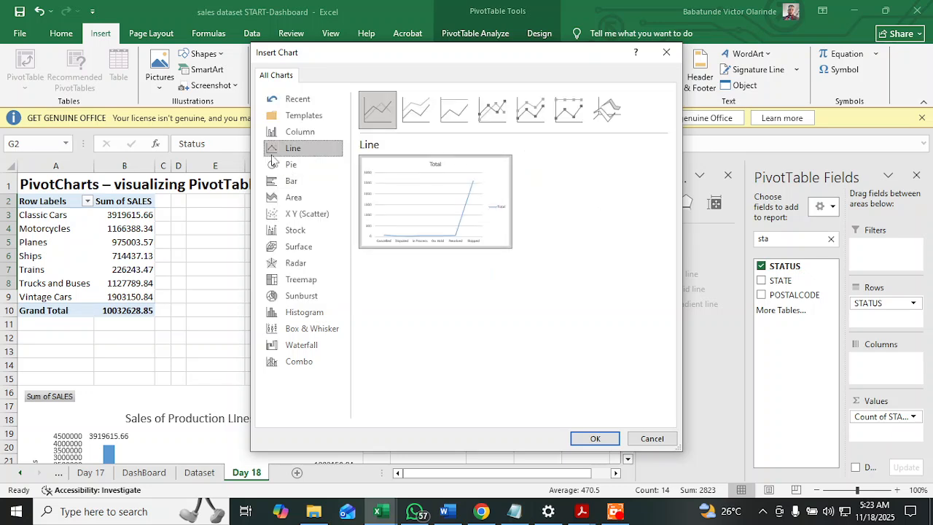
click(289, 163)
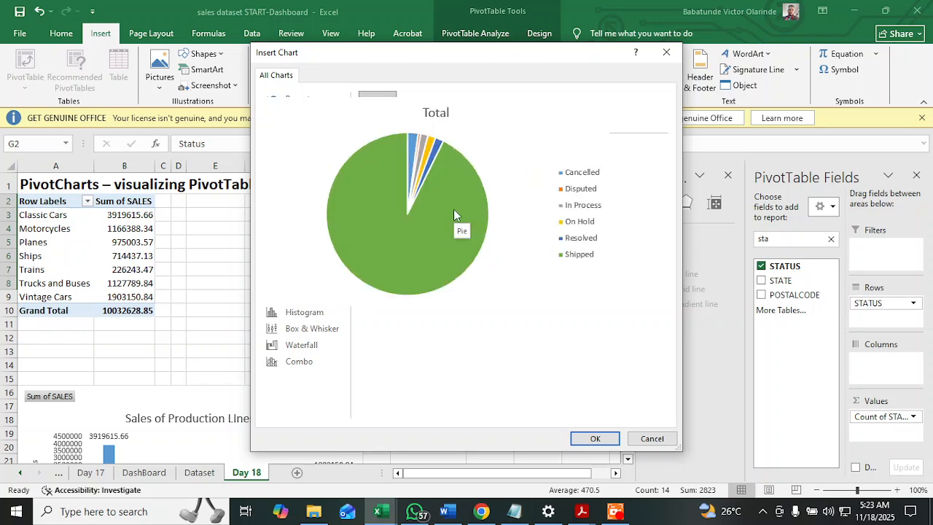
click(308, 197)
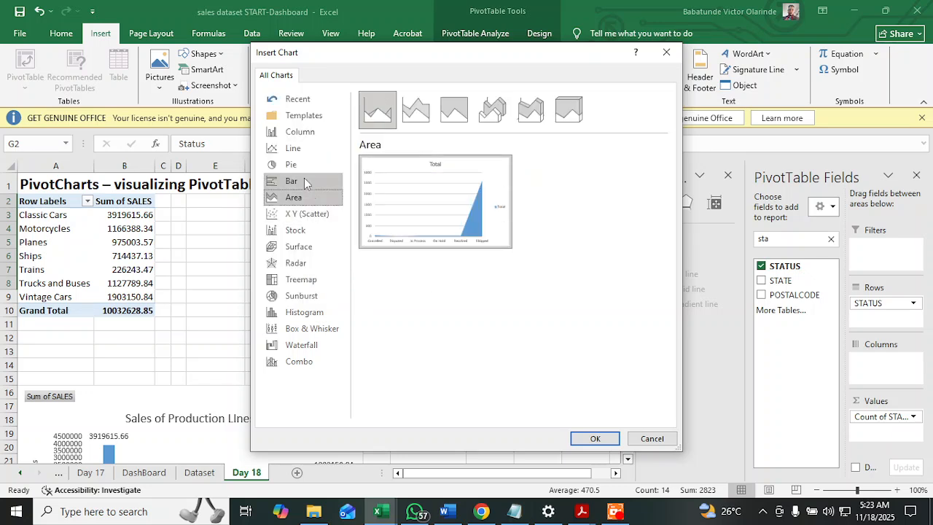
click(306, 183)
click(291, 164)
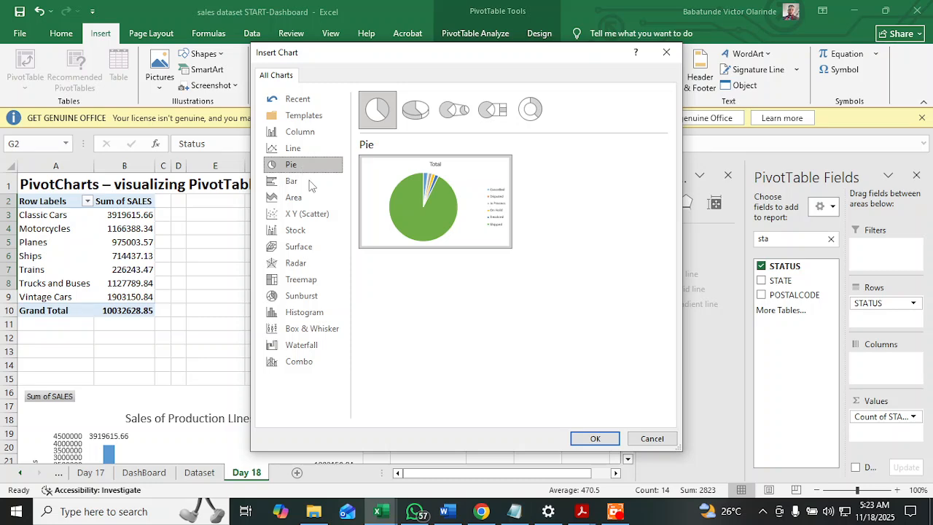
mouse_move(438, 208)
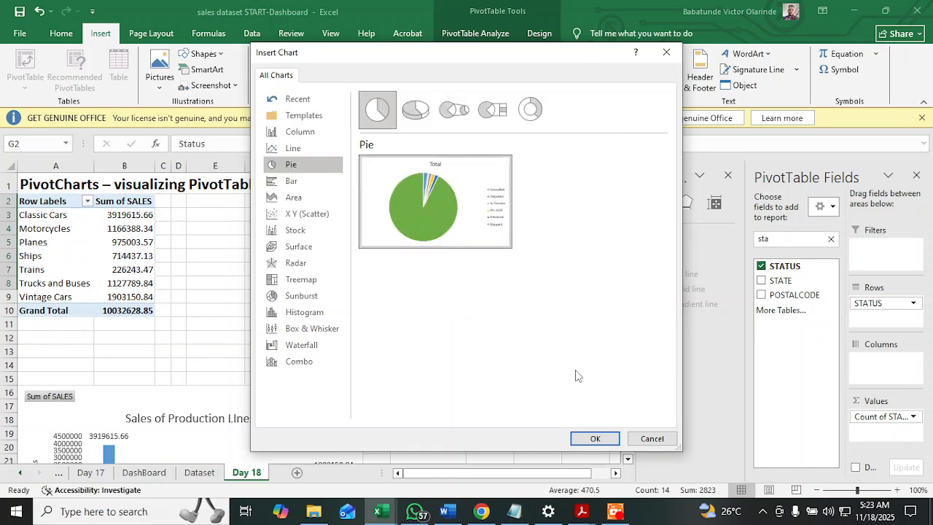
click(589, 438)
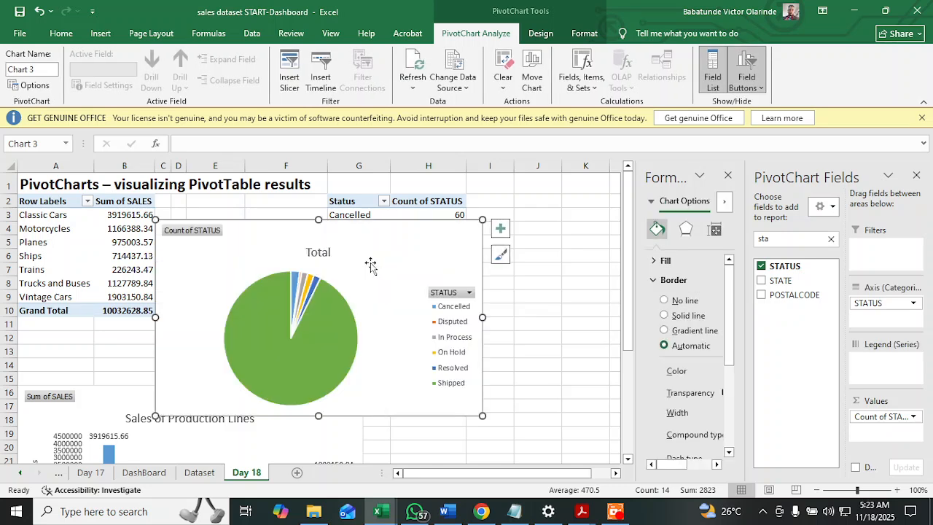
- Enlarge the status pie chart by extending its lower-right corner outward
click(321, 309)
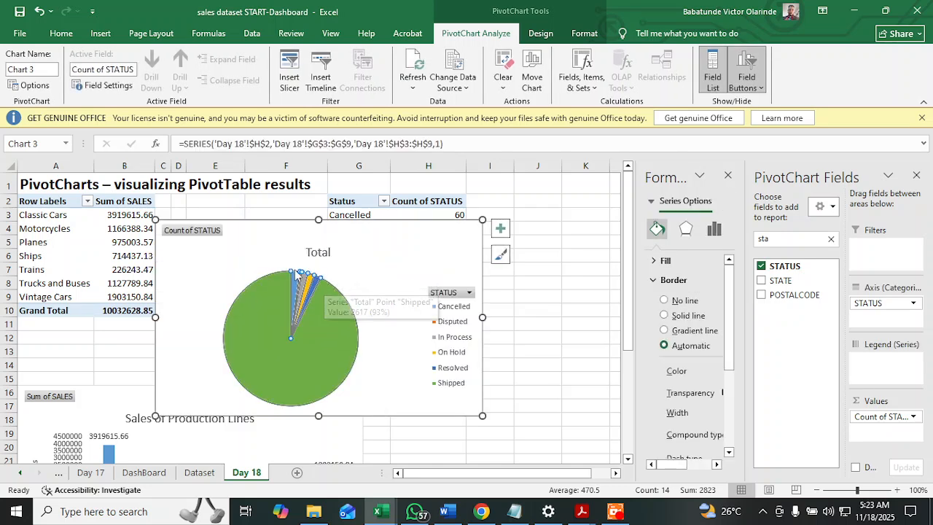
mouse_move(294, 275)
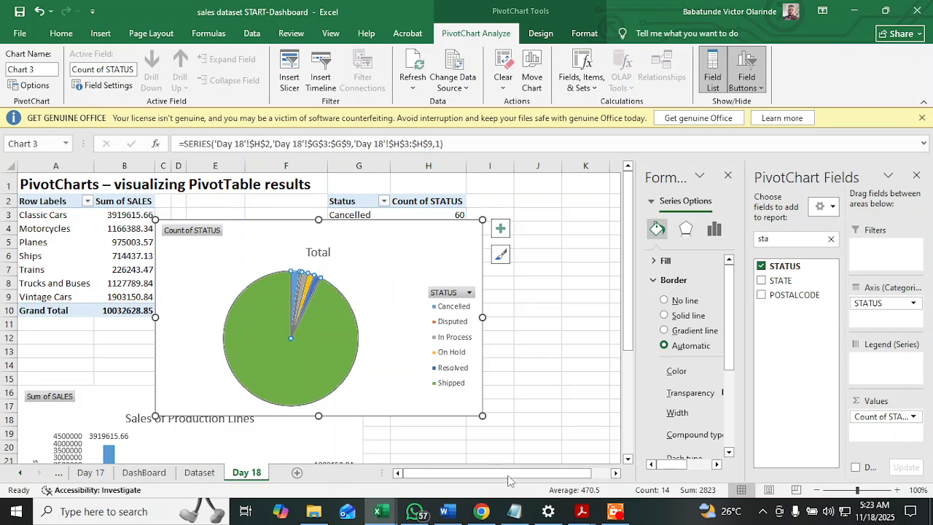
drag(481, 415, 536, 460)
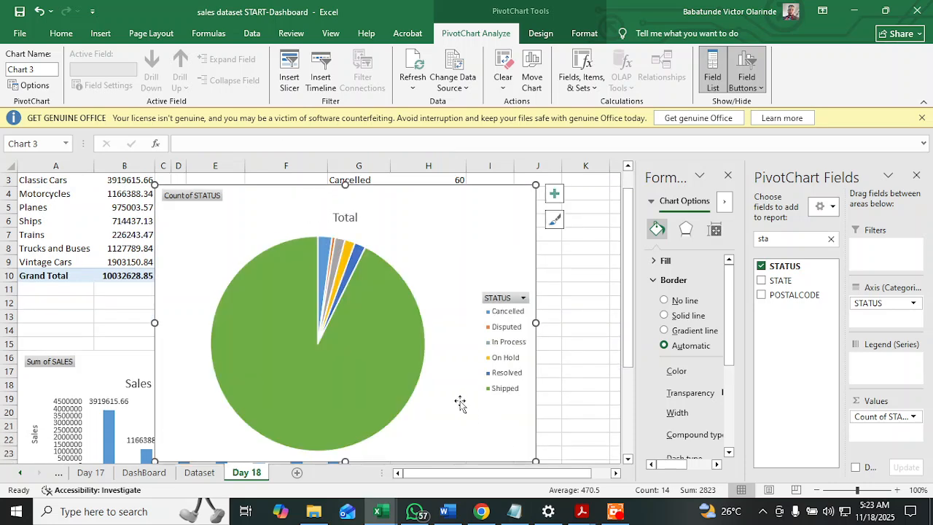
- Try to pull the slices of the status pie chart apart, and undo the separation
click(321, 247)
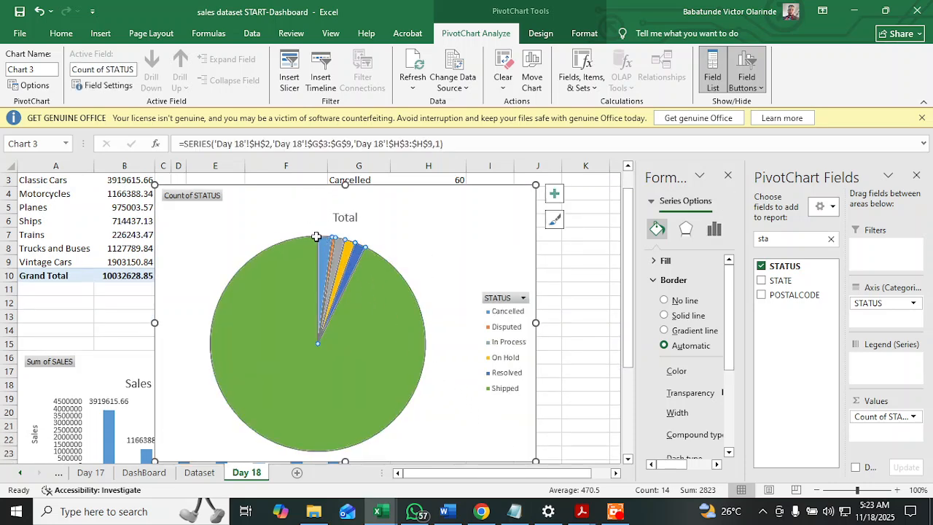
drag(316, 237, 306, 233)
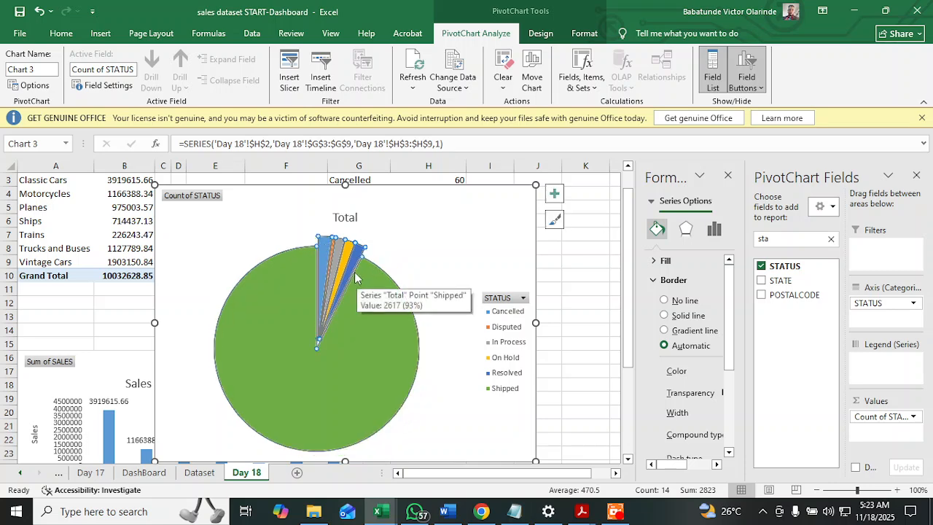
key(ctrl+z)
- Add a data callout with Best Fit placement to the Shipped slice of the pie chart
click(388, 320)
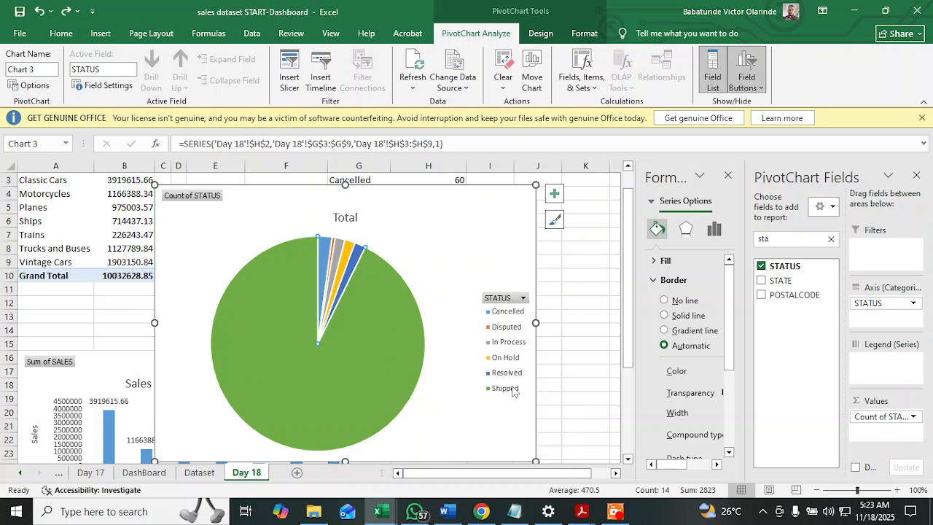
mouse_move(360, 260)
click(554, 194)
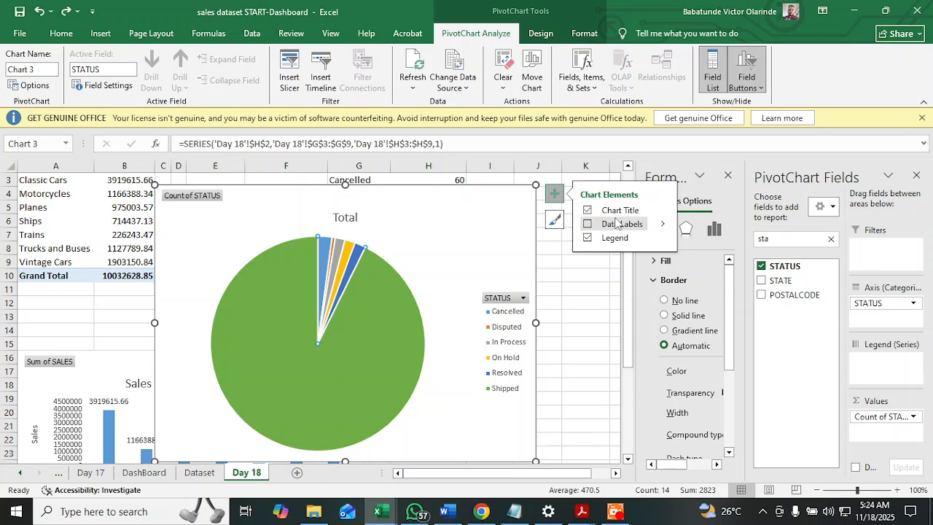
click(663, 225)
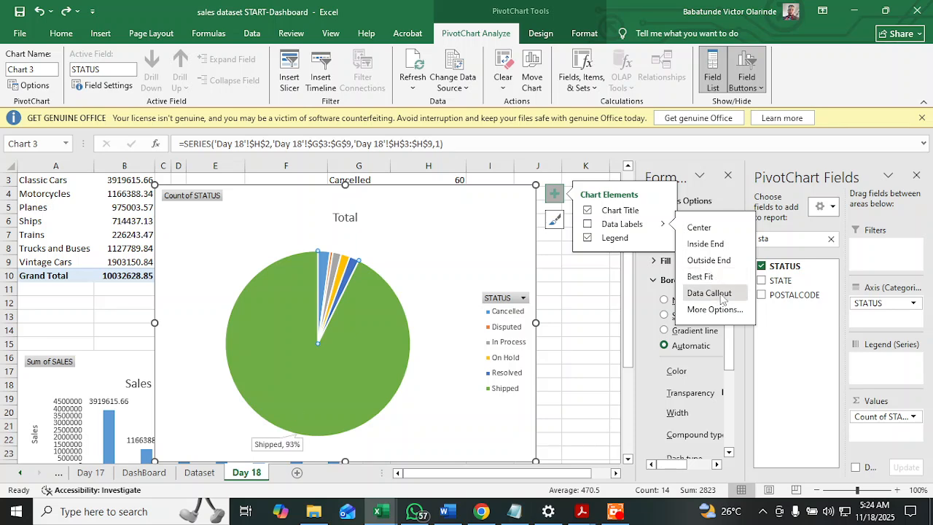
click(699, 276)
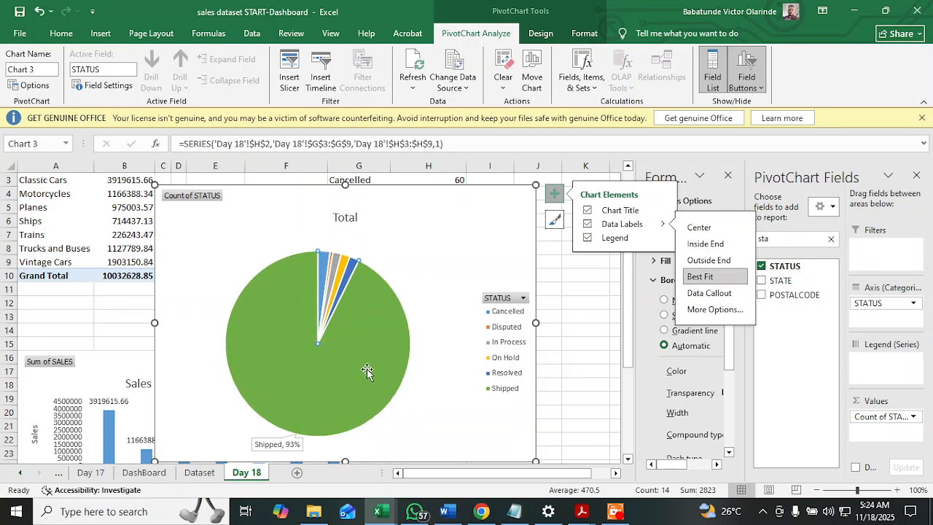
scroll(428, 370, down, 2)
scroll(423, 299, up, 3)
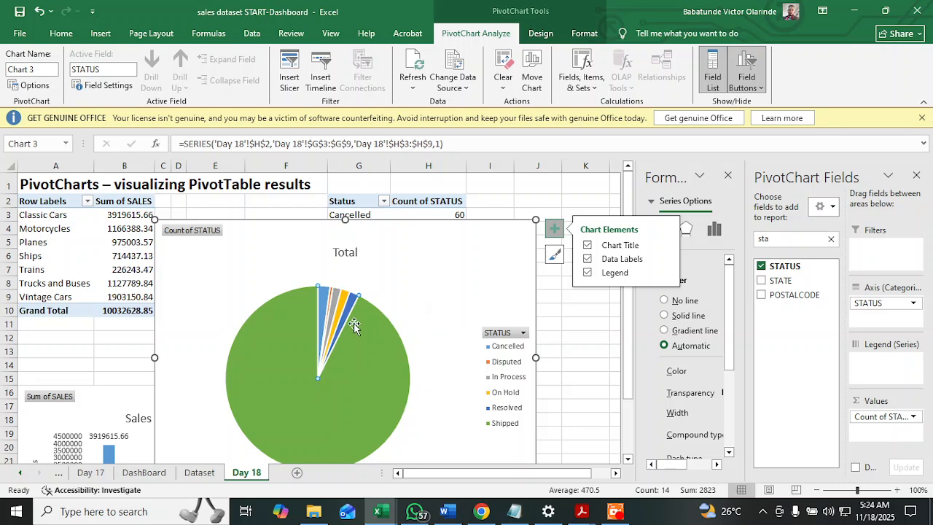
- Add a data label to the Cancelled slice only, placed at Outside End
click(323, 293)
click(664, 258)
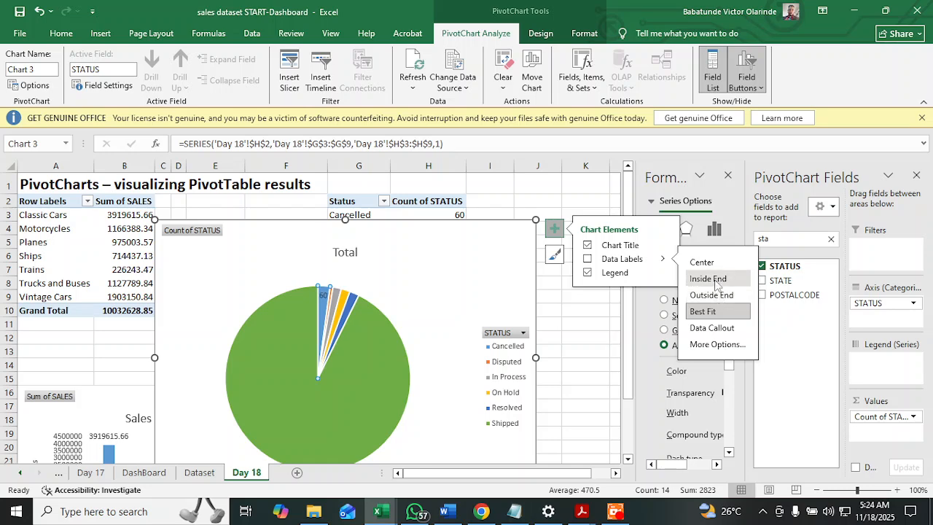
click(717, 284)
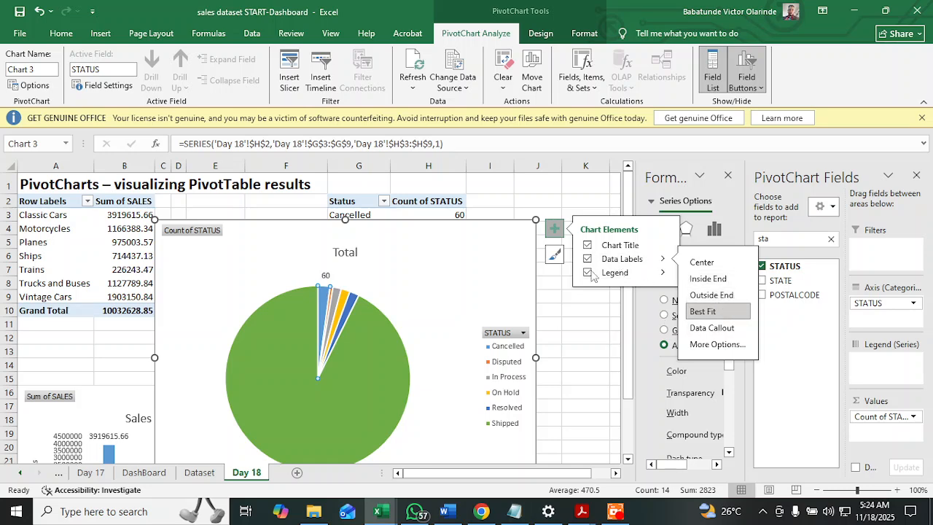
click(454, 273)
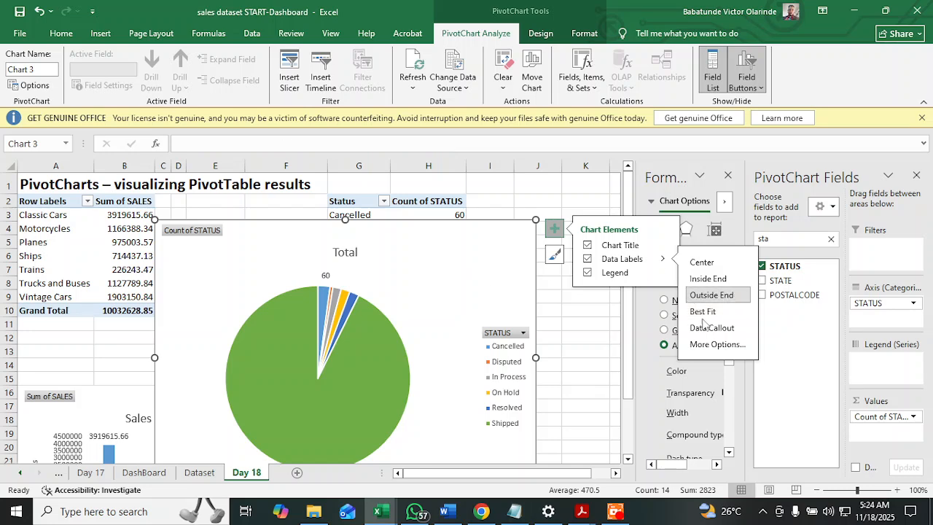
- Add a data label to the Resolved slice of the status pie chart, placed at Outside End
click(364, 349)
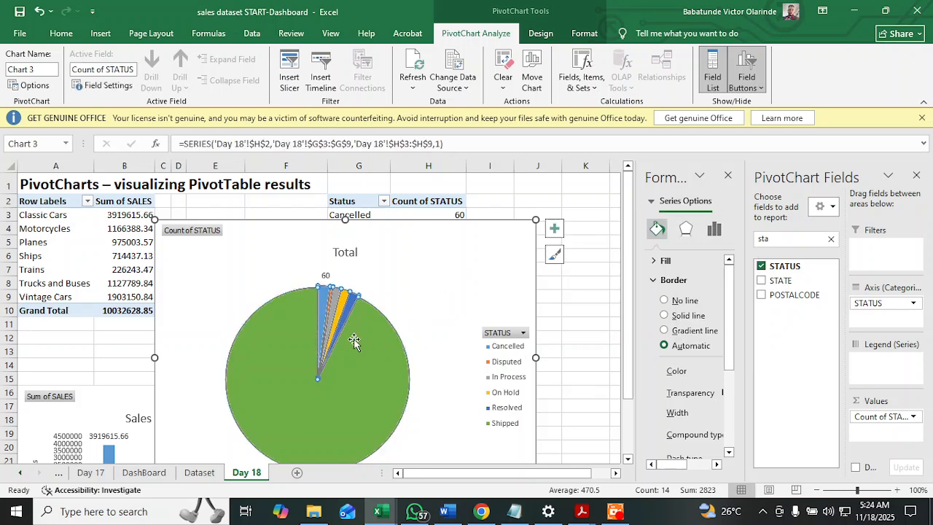
click(554, 228)
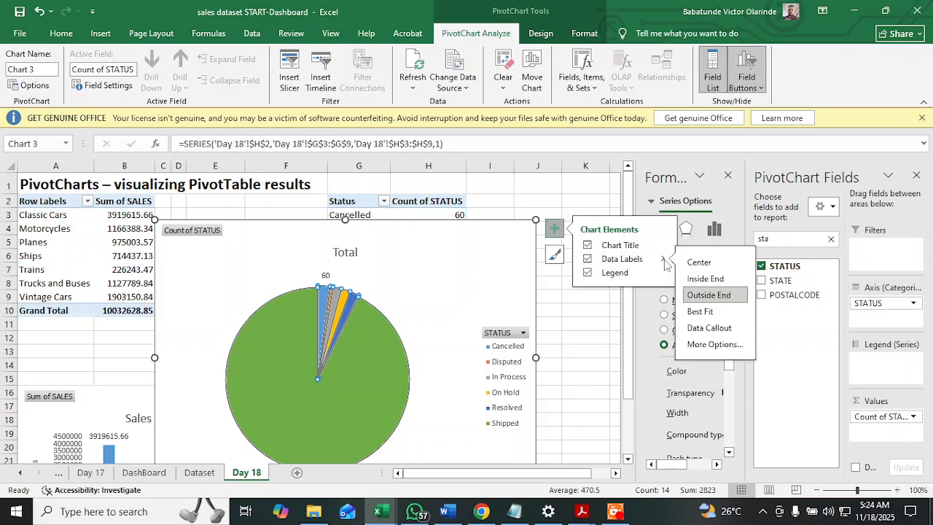
click(662, 259)
scroll(449, 360, down, 1)
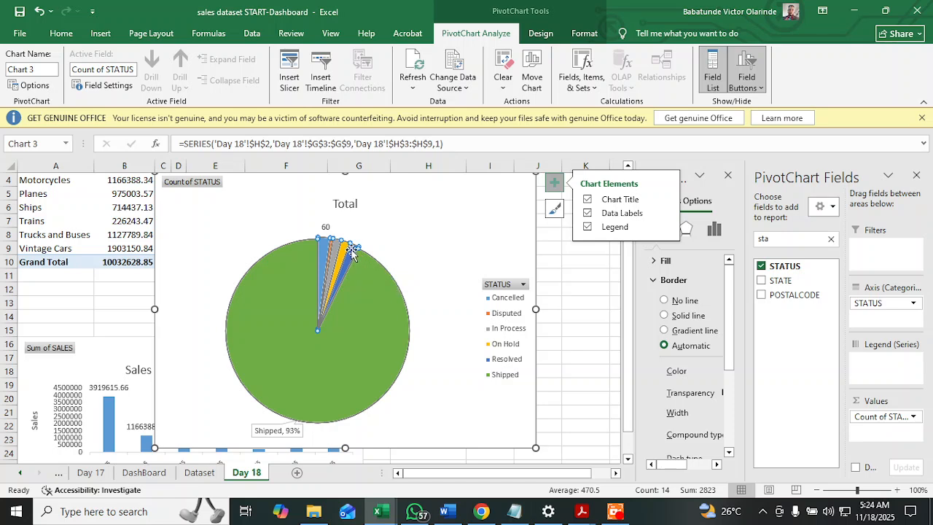
click(587, 213)
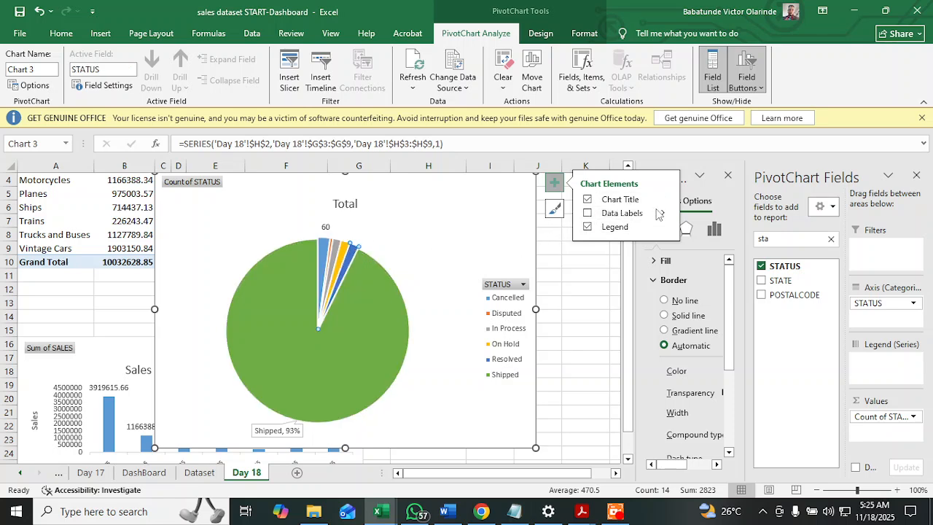
click(628, 215)
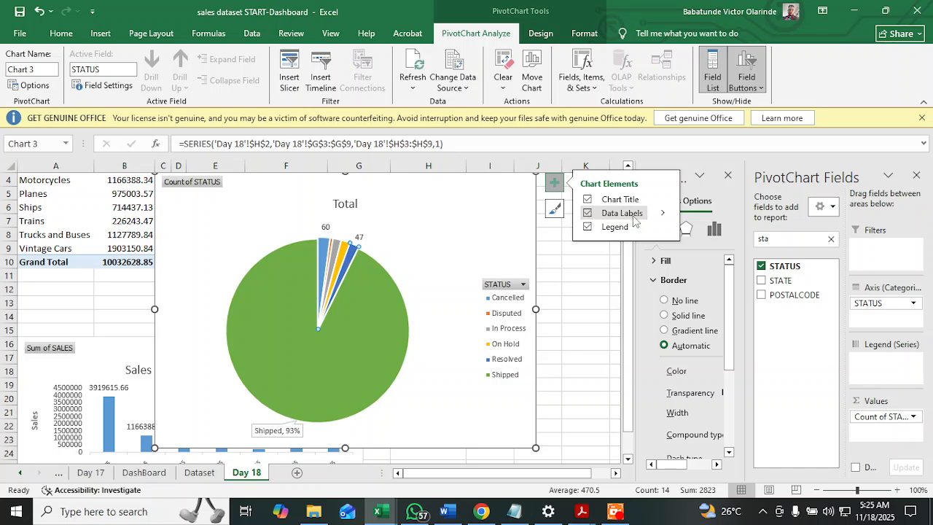
mouse_move(668, 213)
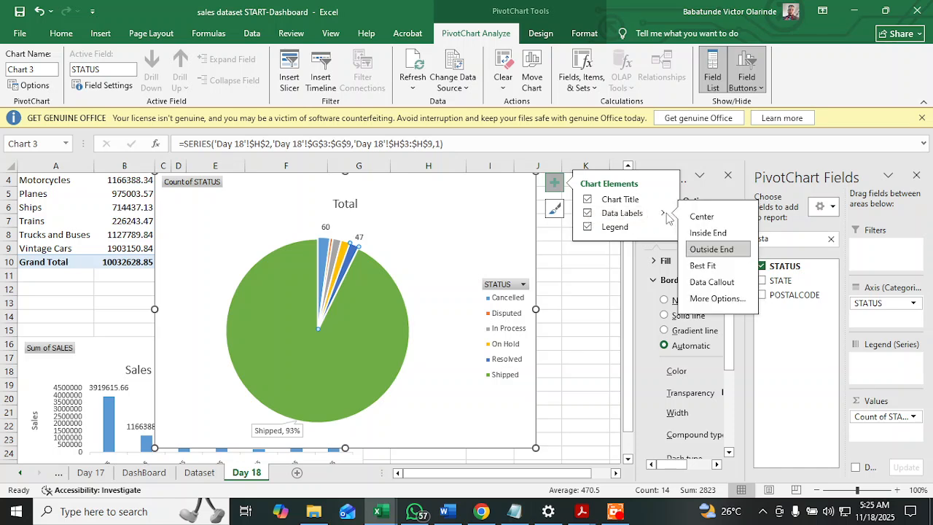
click(699, 250)
- Add Outside End data labels to the On Hold, In Process and Disputed slices of the pie chart
click(333, 245)
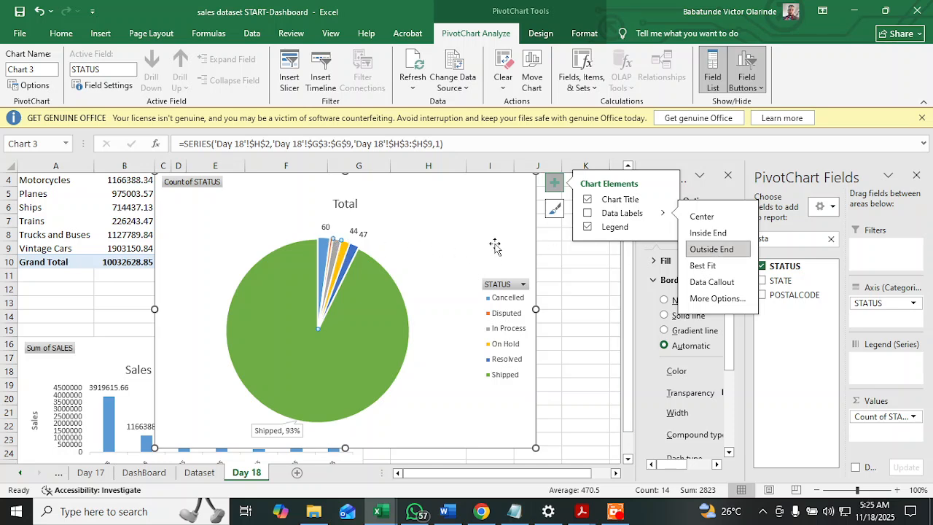
click(722, 252)
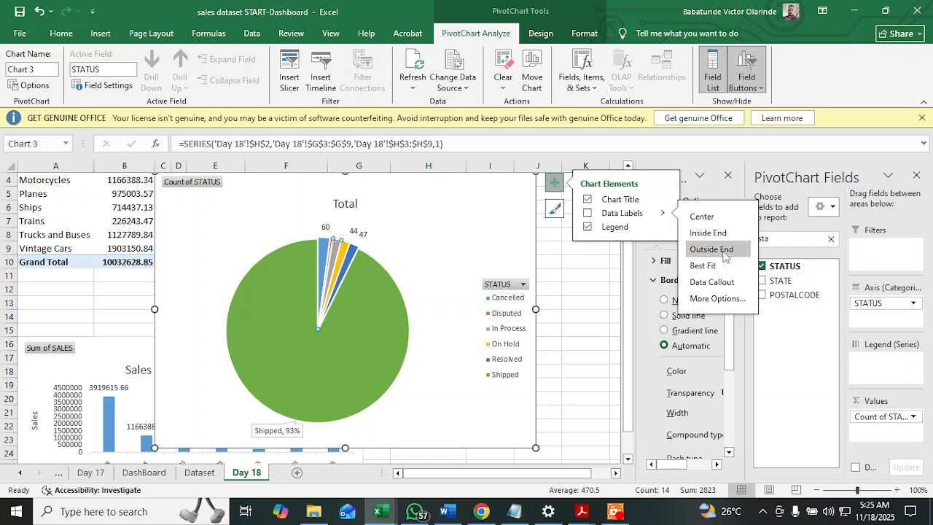
click(333, 246)
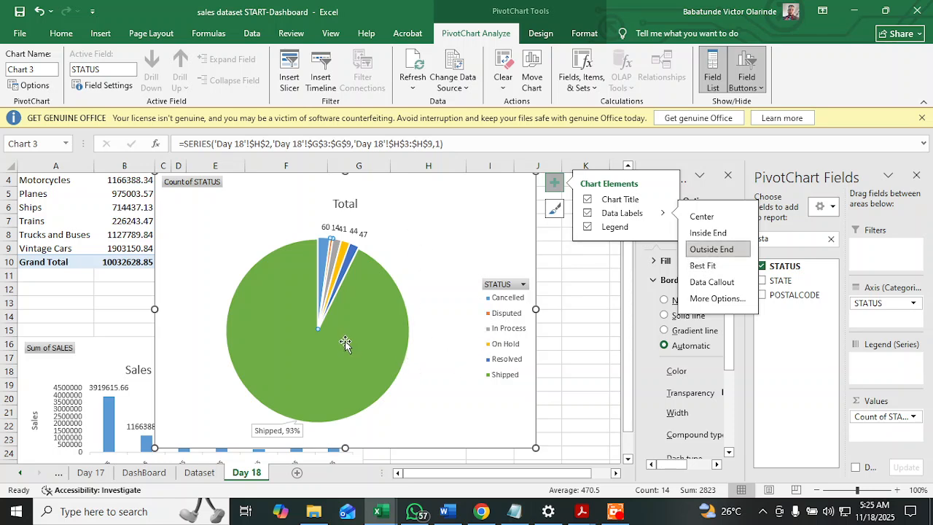
click(456, 227)
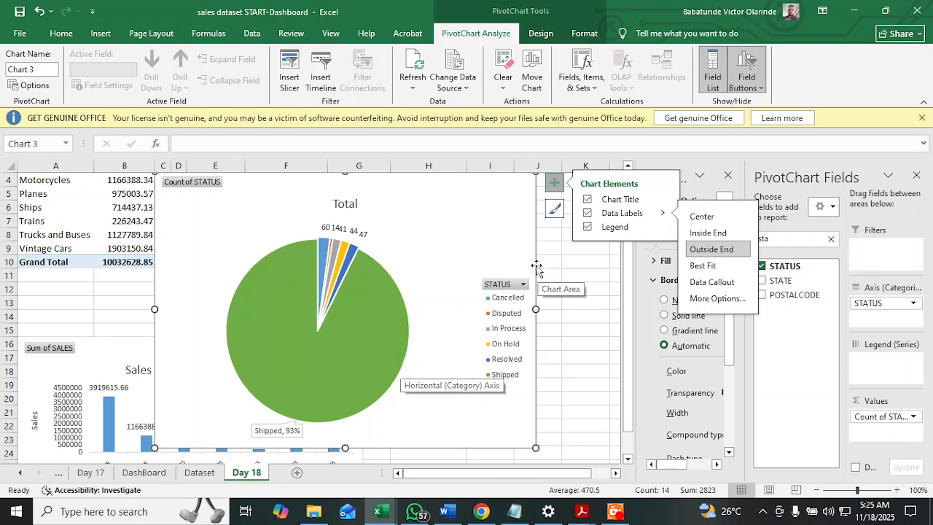
- Move the status pie chart down to clear the status PivotTable, with its upper edge around row 21
click(586, 316)
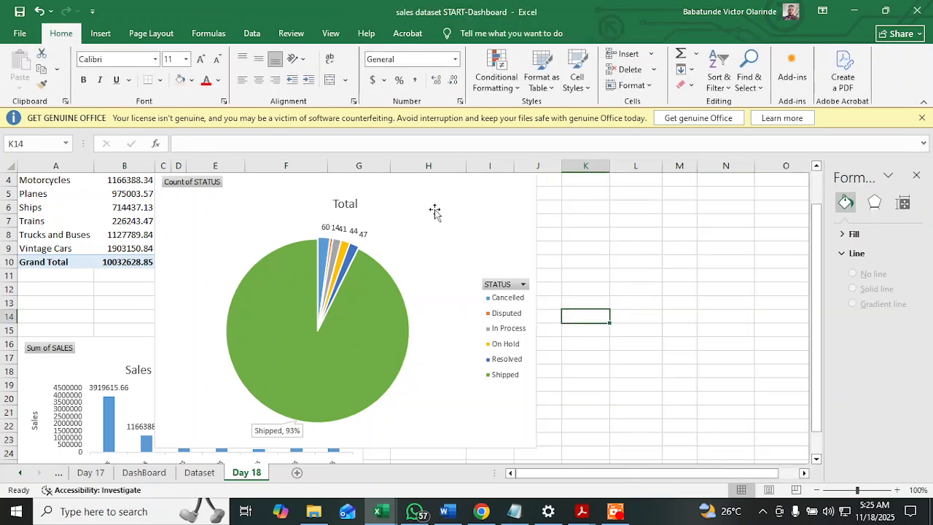
drag(434, 211, 558, 441)
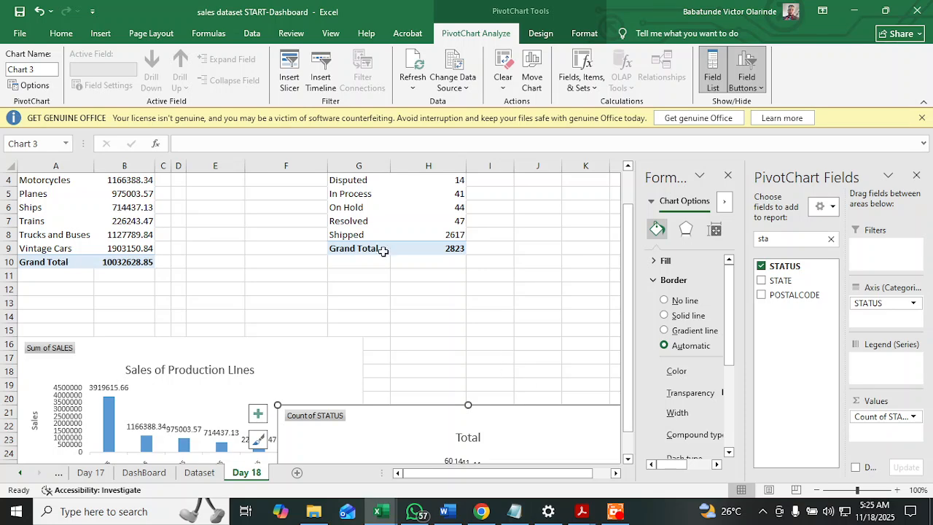
click(333, 306)
- Examine the columns of the Dataset sheet for the next chart's fields, and return to the Day 18 sheet
click(199, 472)
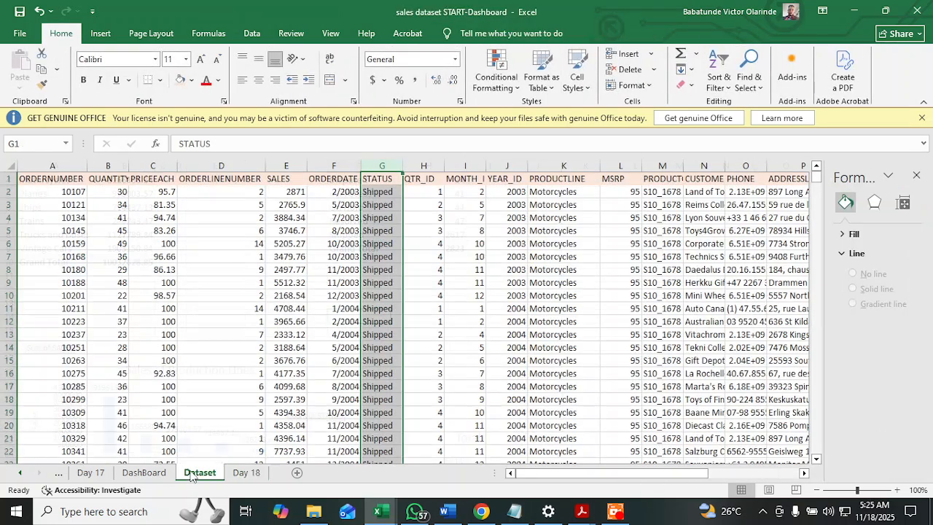
click(448, 226)
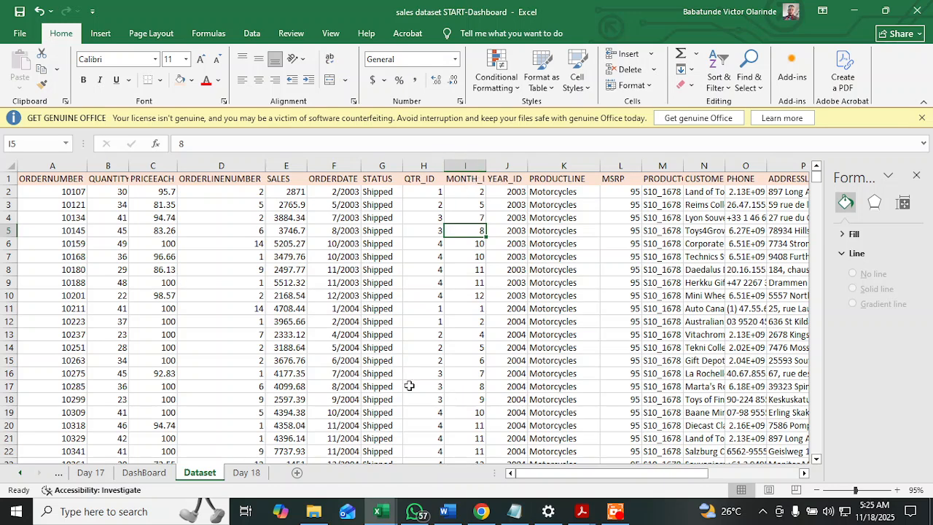
click(247, 472)
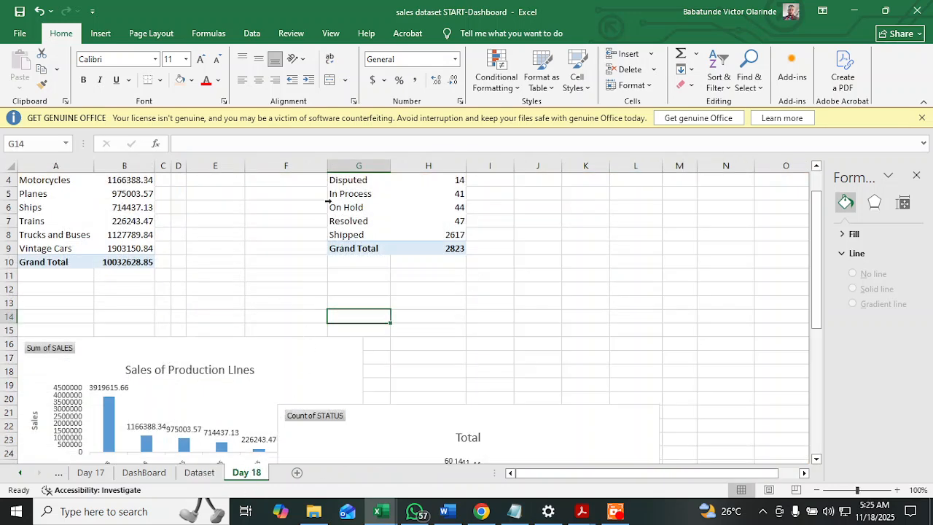
- Copy the status PivotTable in G2:H9 and paste the copy at cell J2
scroll(441, 327, up, 2)
drag(372, 204, 460, 295)
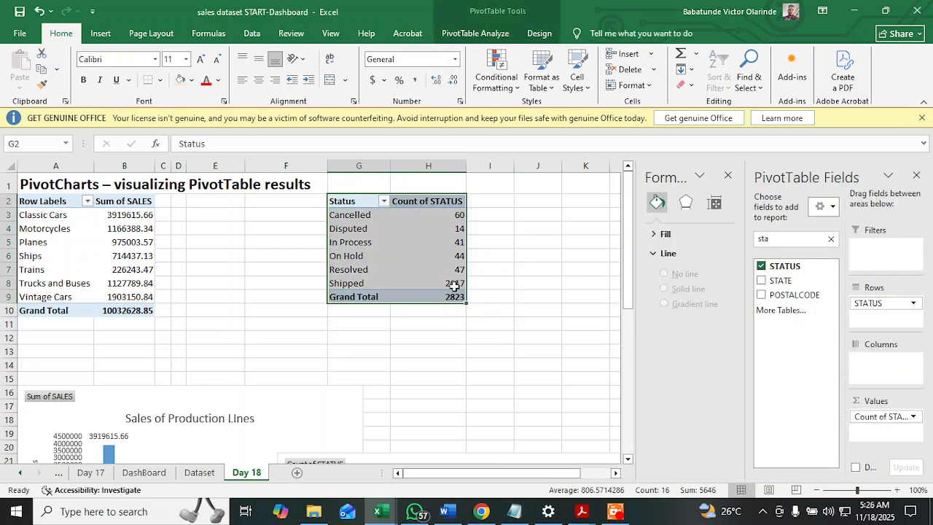
key(ctrl+c)
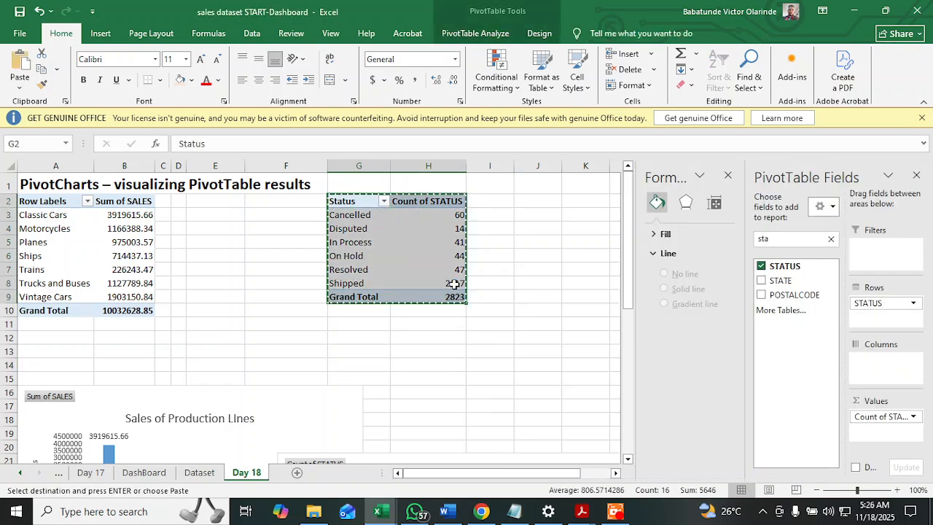
click(498, 207)
click(551, 203)
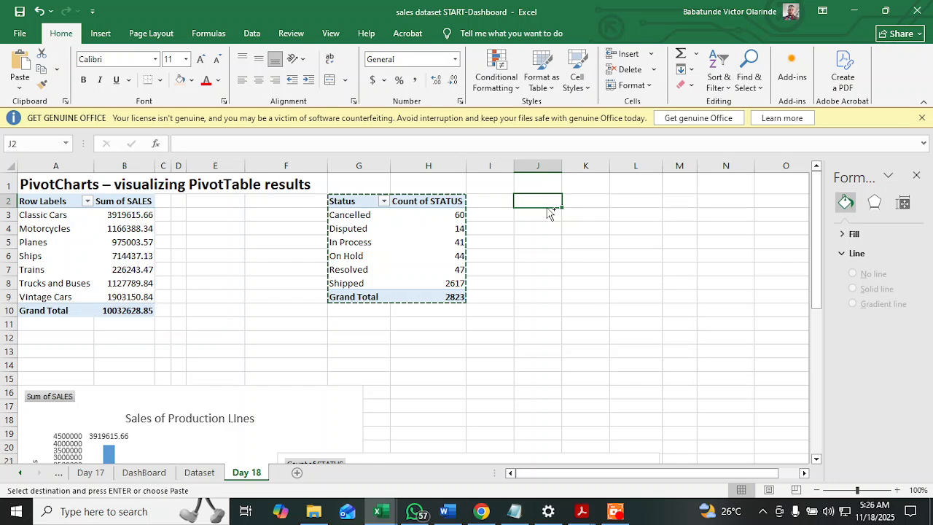
key(ctrl+v)
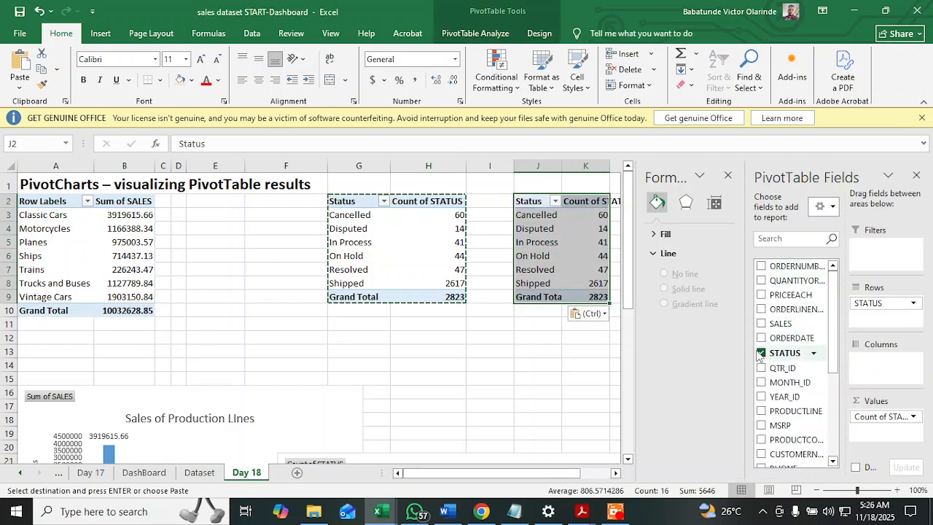
- Remove the STATUS field from the copied PivotTable and add SALES as its summed value
click(761, 354)
click(786, 243)
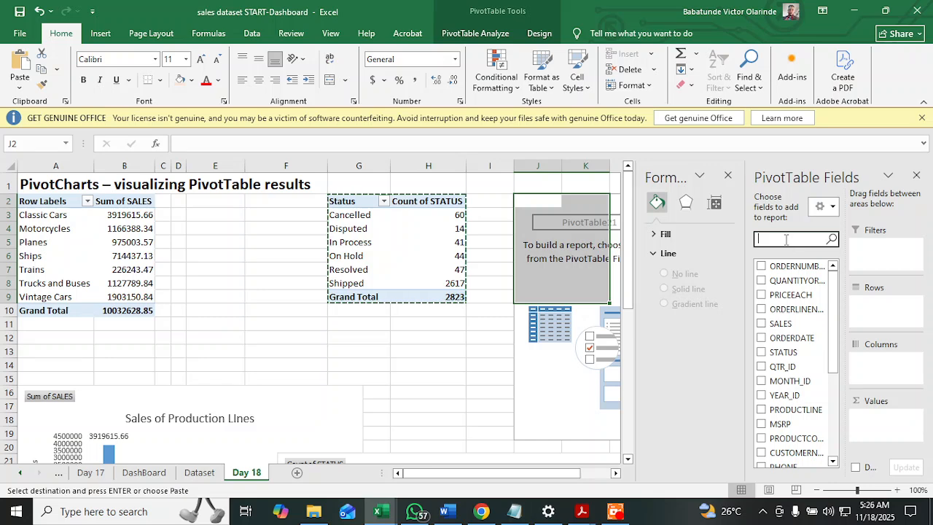
text(sal)
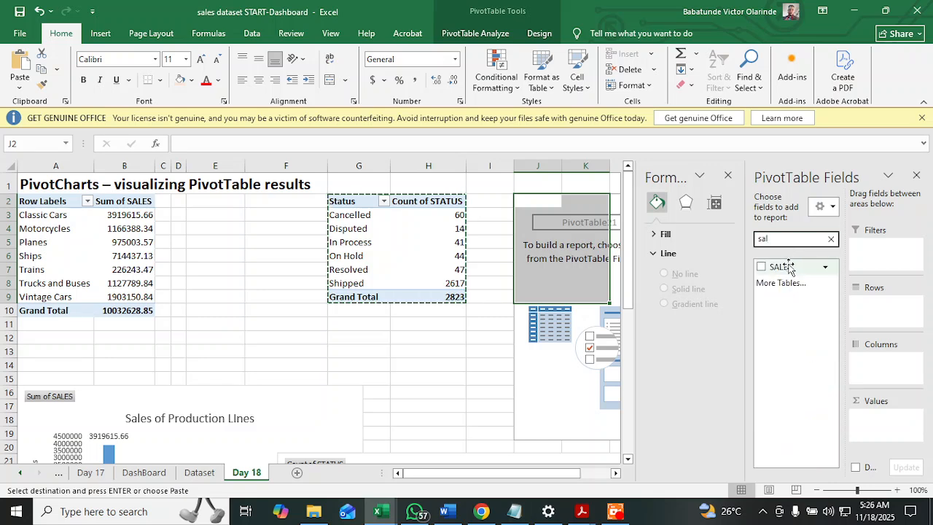
click(761, 265)
- Add the MONTH_ID field to the copied PivotTable and place it in the rows instead of the values
click(782, 242)
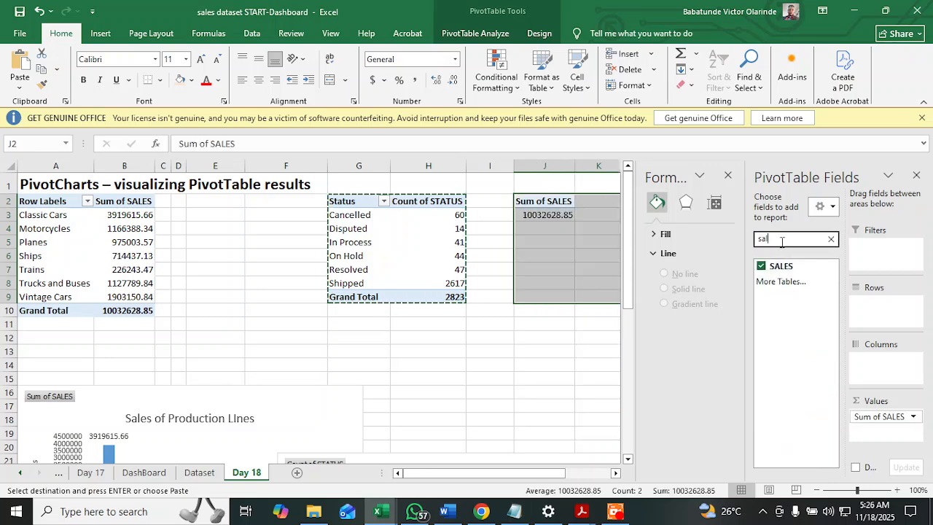
key(BackSpace)
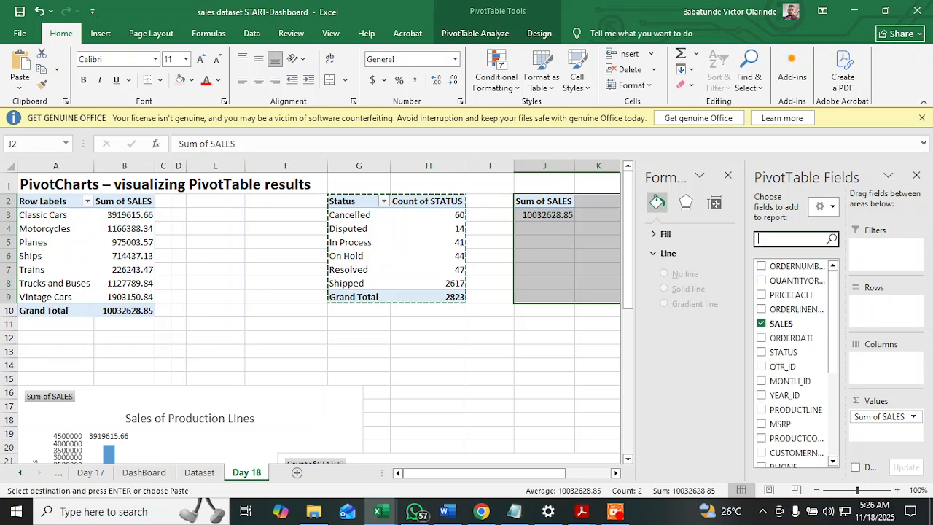
text(mo)
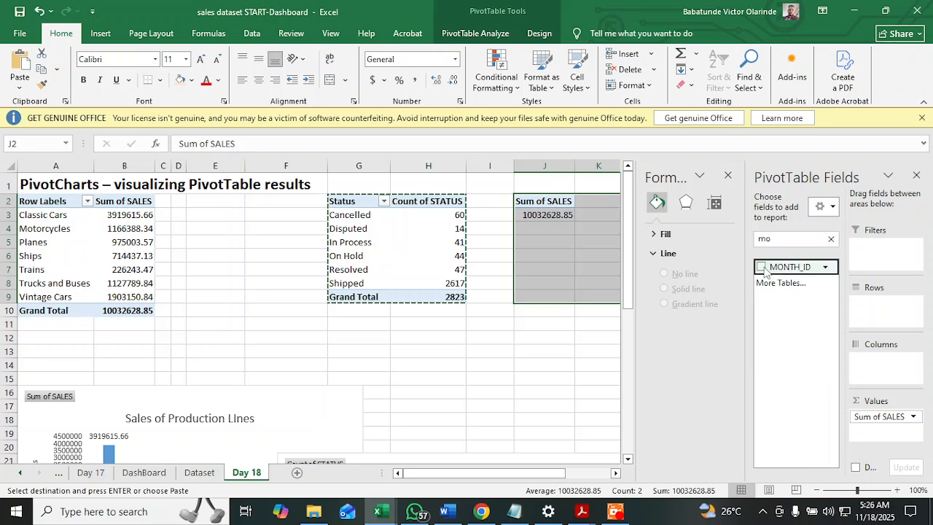
click(762, 267)
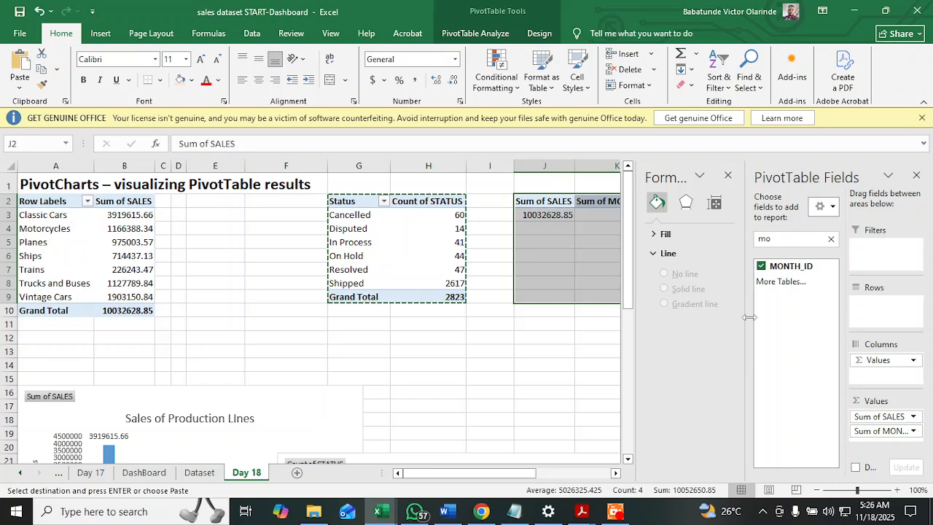
drag(884, 431, 871, 313)
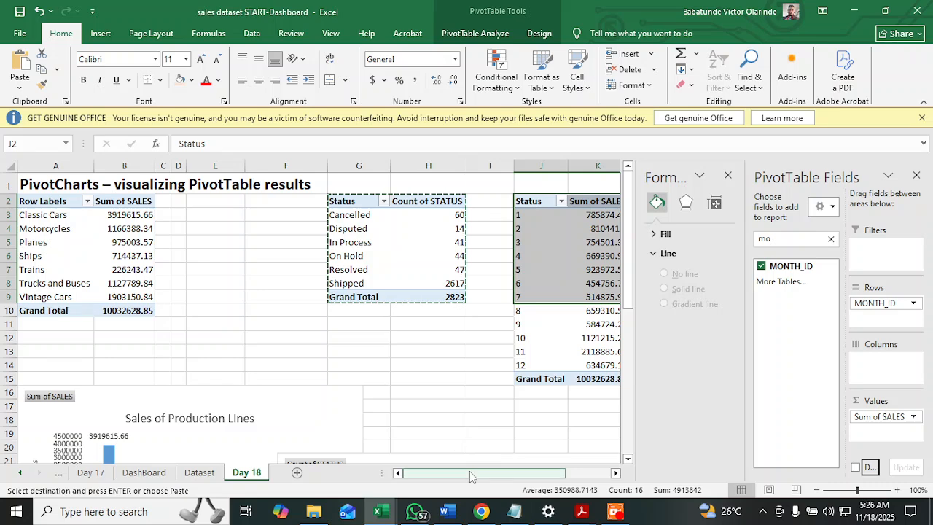
drag(469, 471, 513, 471)
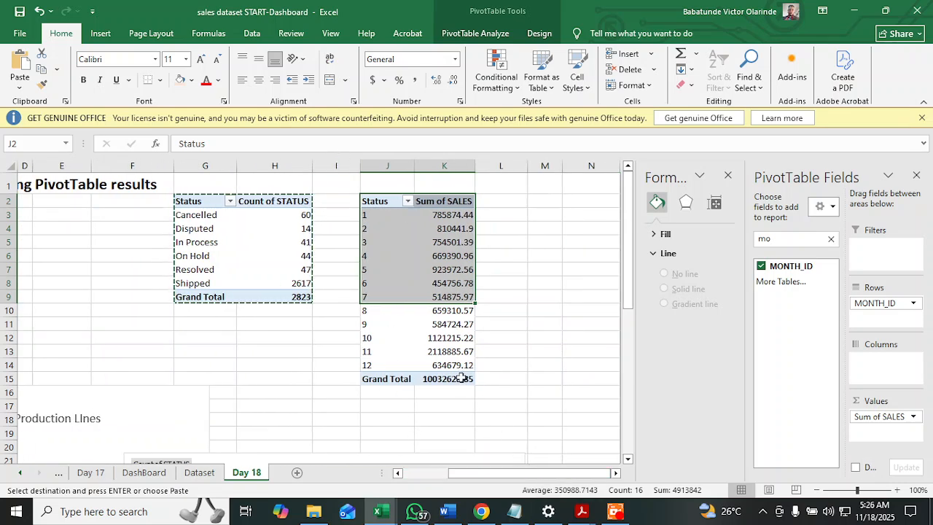
click(569, 340)
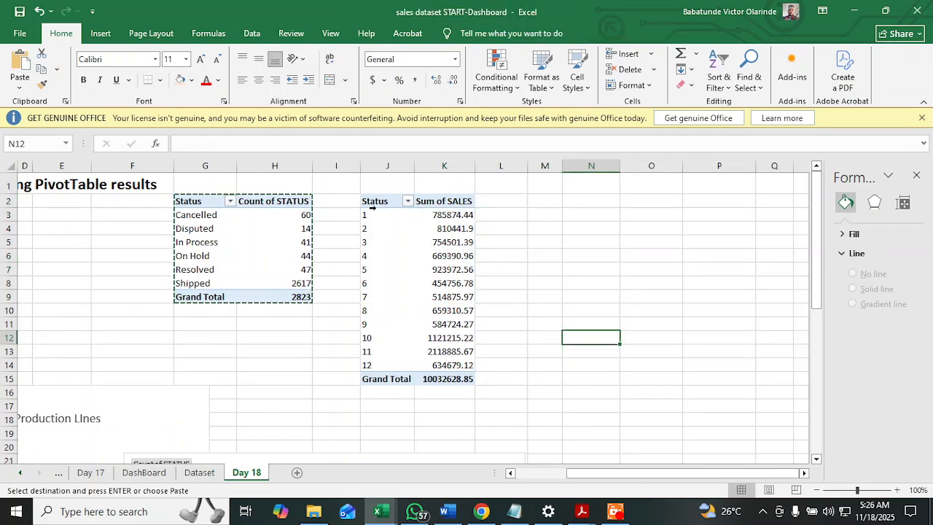
- Select the month numbers 1 to 12 in cells J3:J14 of the monthly sales PivotTable
drag(385, 215, 389, 309)
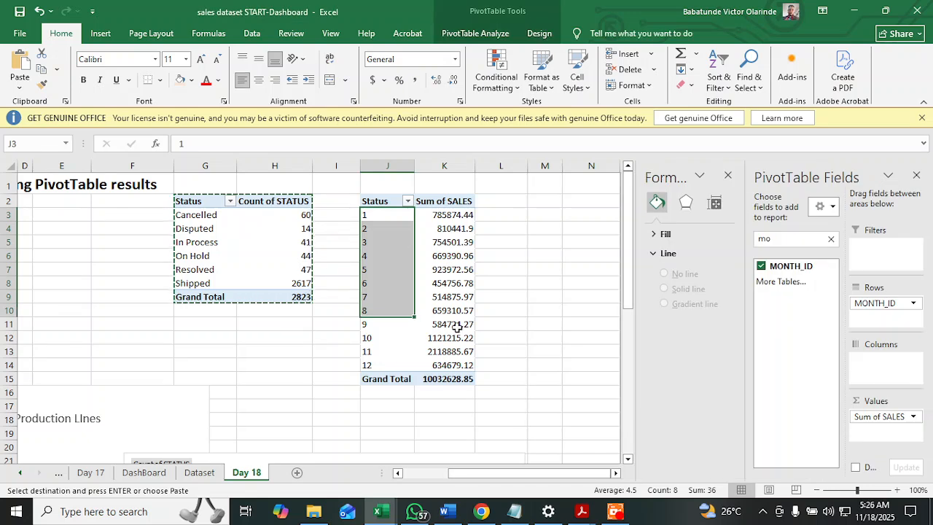
click(427, 347)
drag(386, 215, 368, 352)
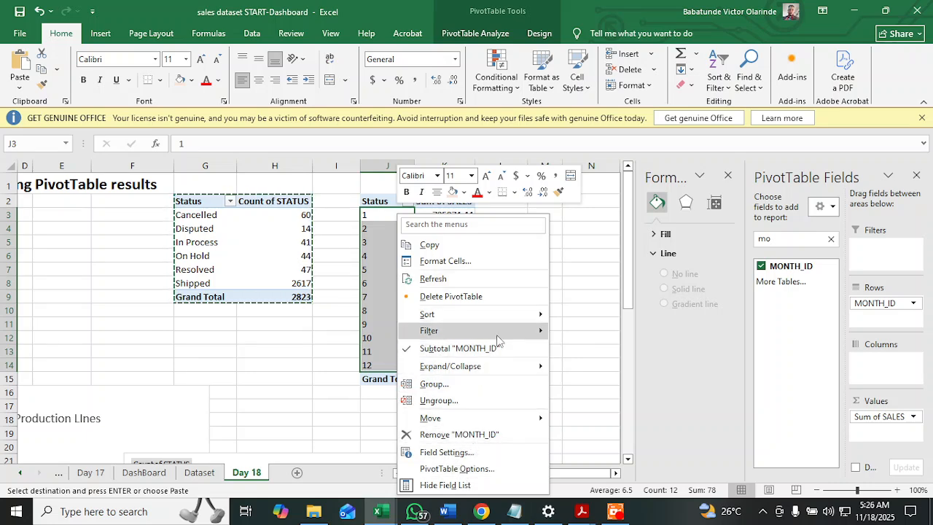
mouse_move(500, 332)
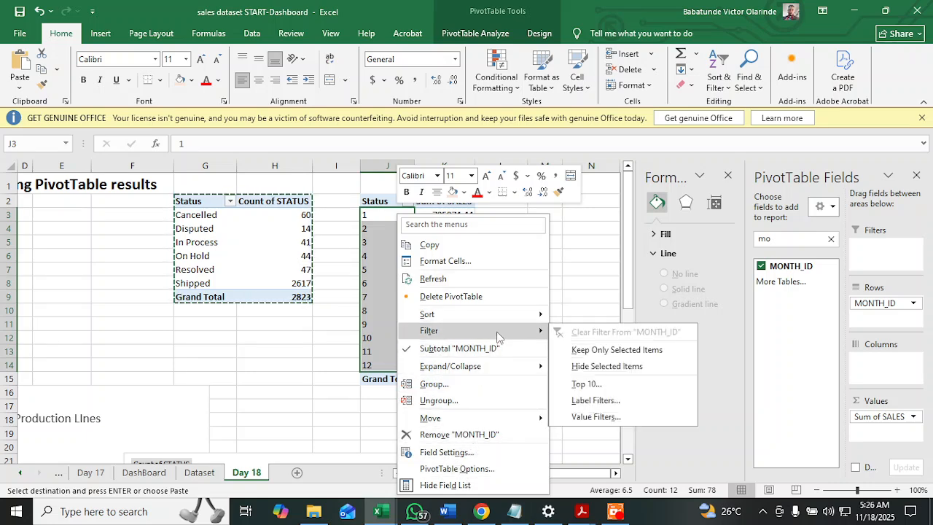
click(576, 274)
- Try formatting the month numbers in J3:J14 with a custom month-only format, shortened from m/d/yyyy
right_click(384, 289)
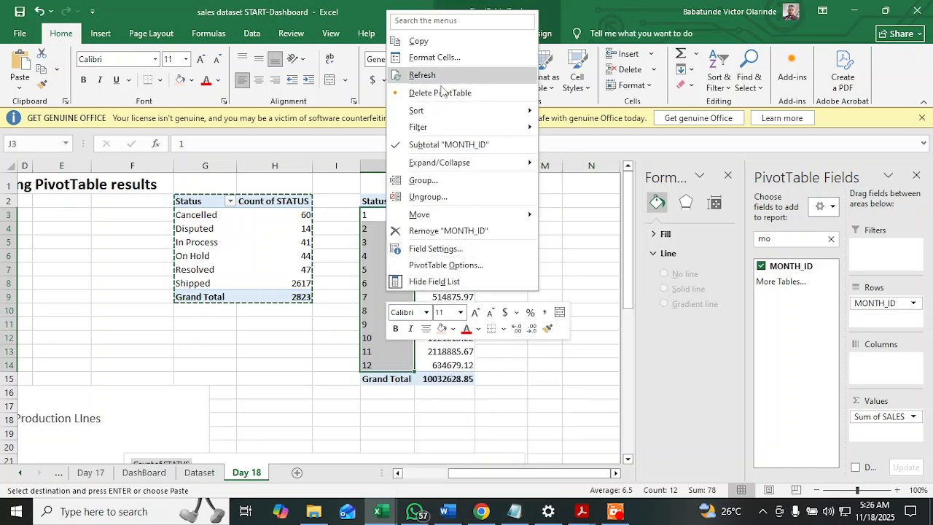
click(459, 59)
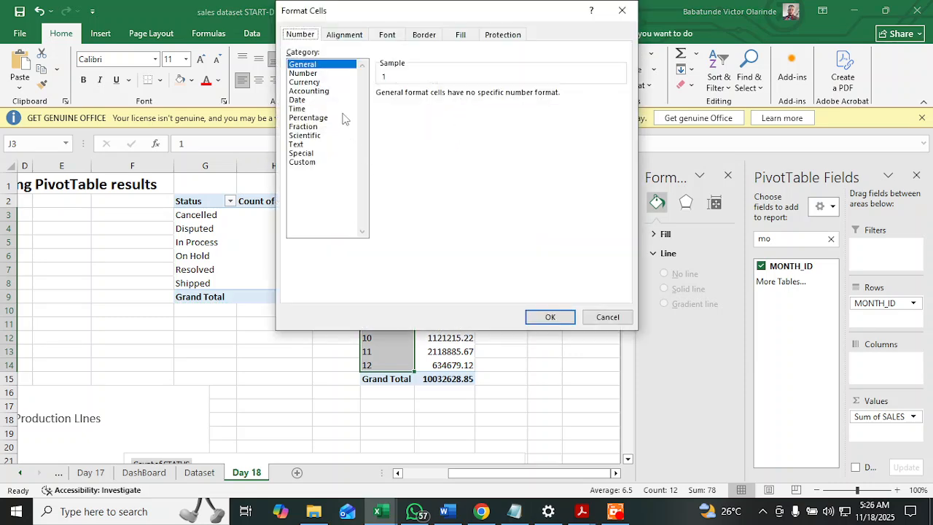
click(299, 100)
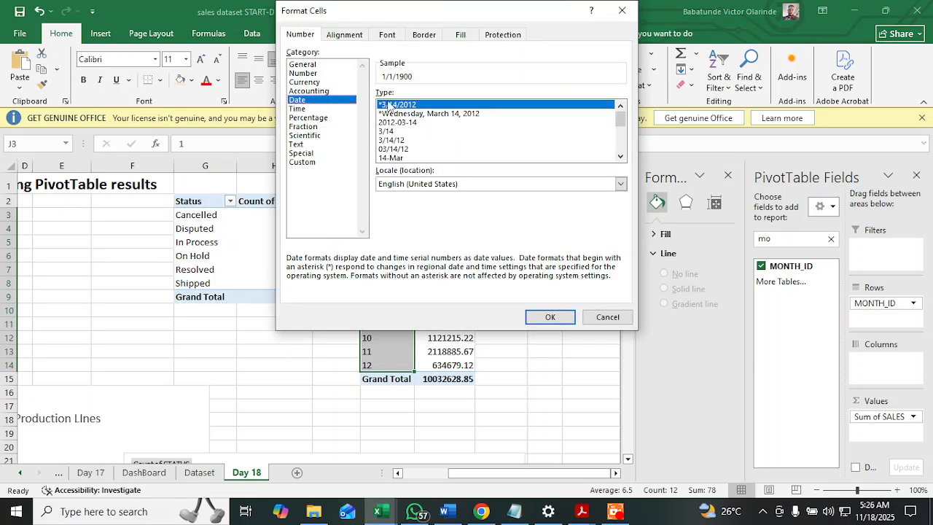
click(620, 157)
click(621, 157)
click(620, 156)
click(621, 156)
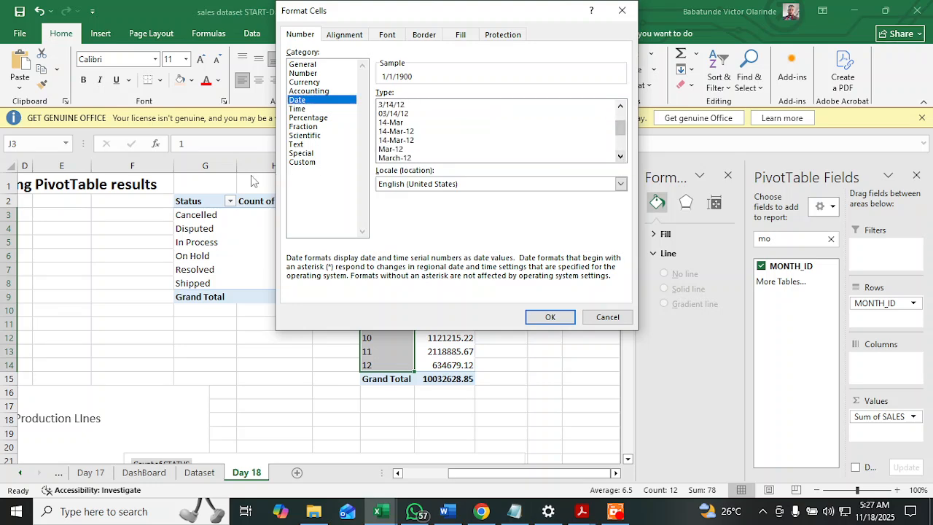
click(304, 163)
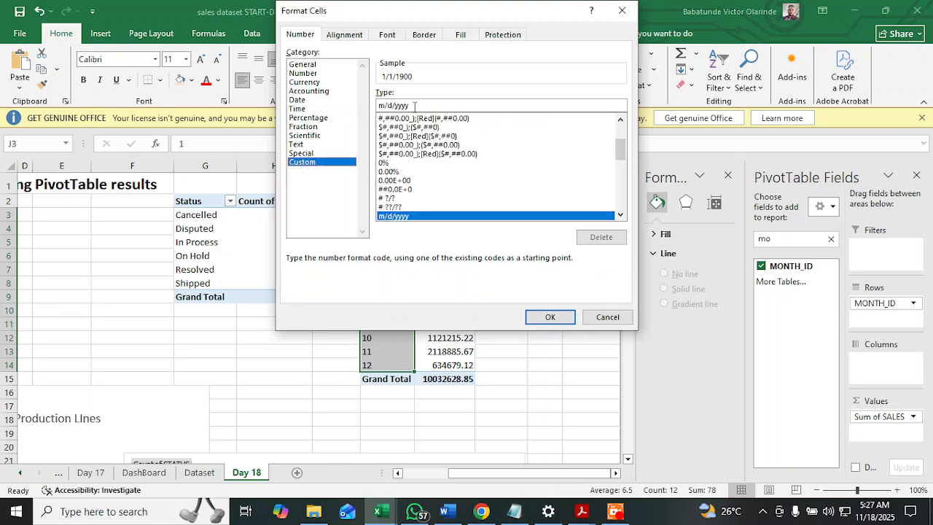
key(BackSpace)
key(BackSpace)
key(BackSpace)
key(BackSpace)
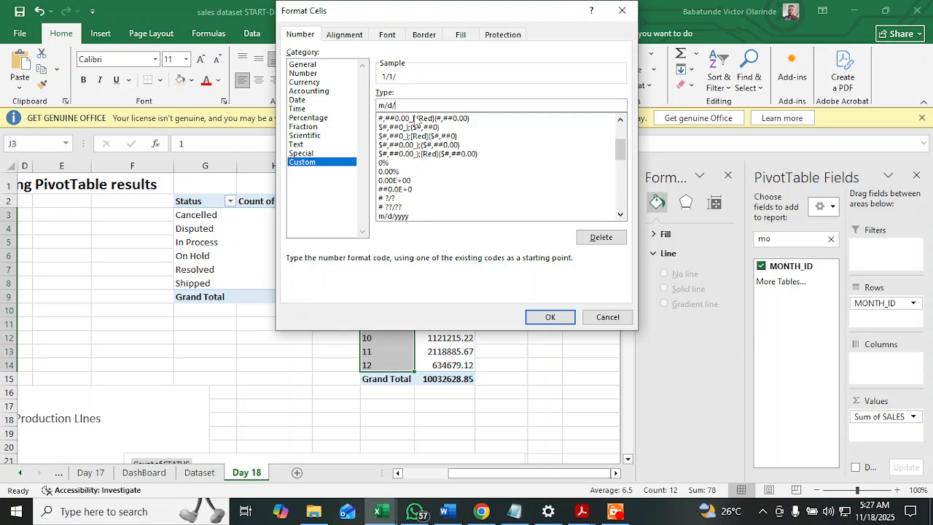
key(BackSpace)
click(548, 317)
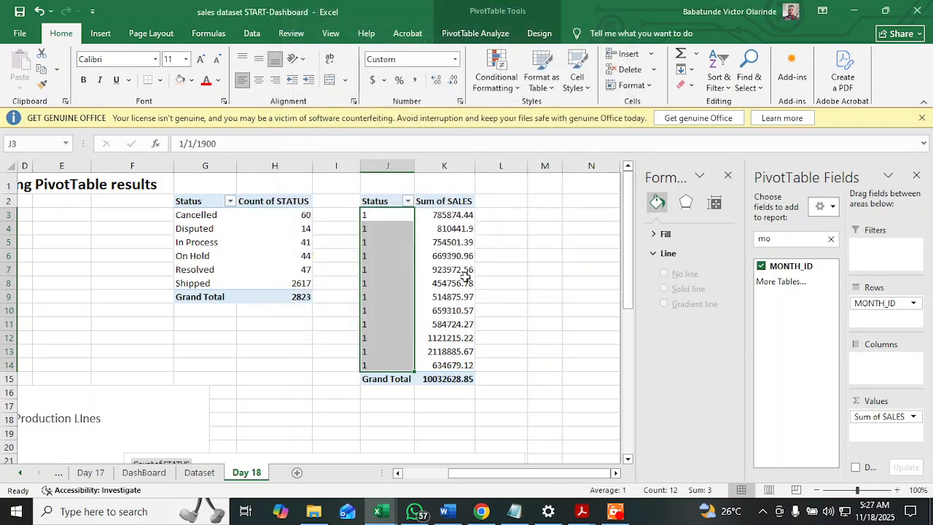
right_click(389, 243)
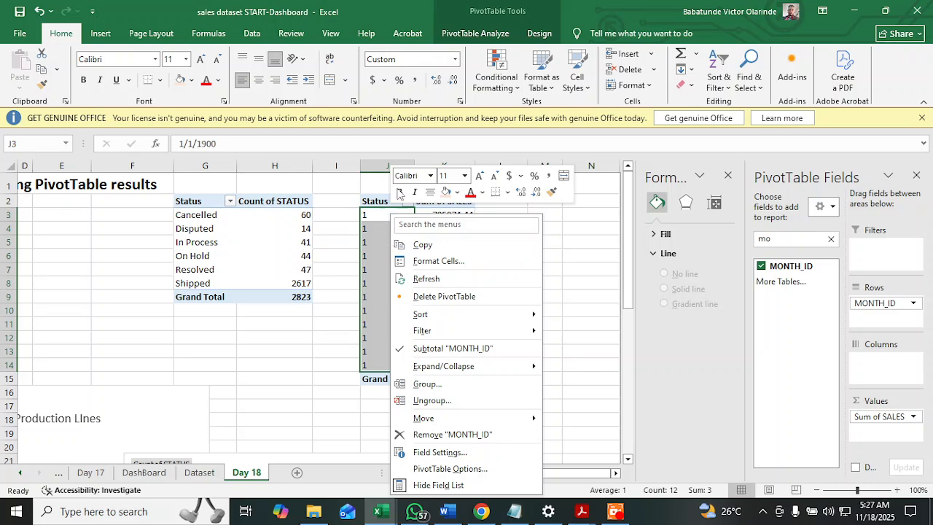
key(Escape)
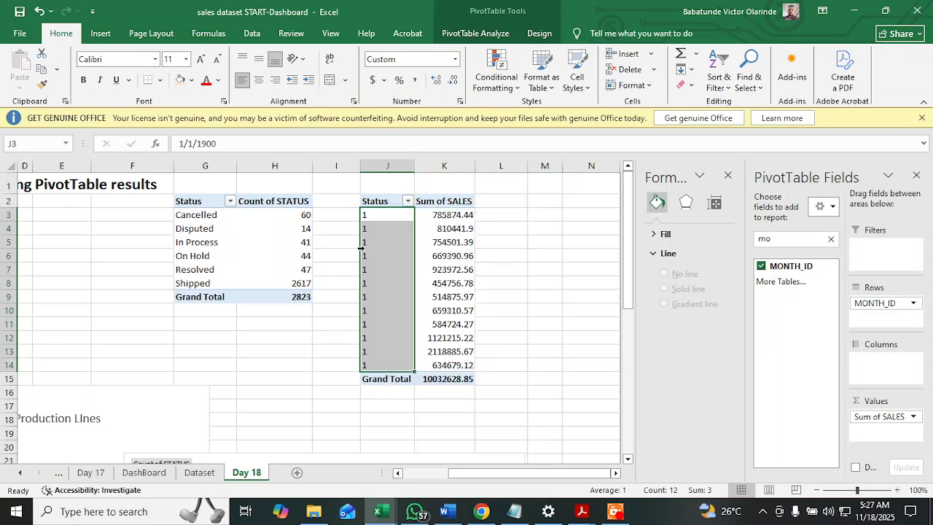
click(251, 33)
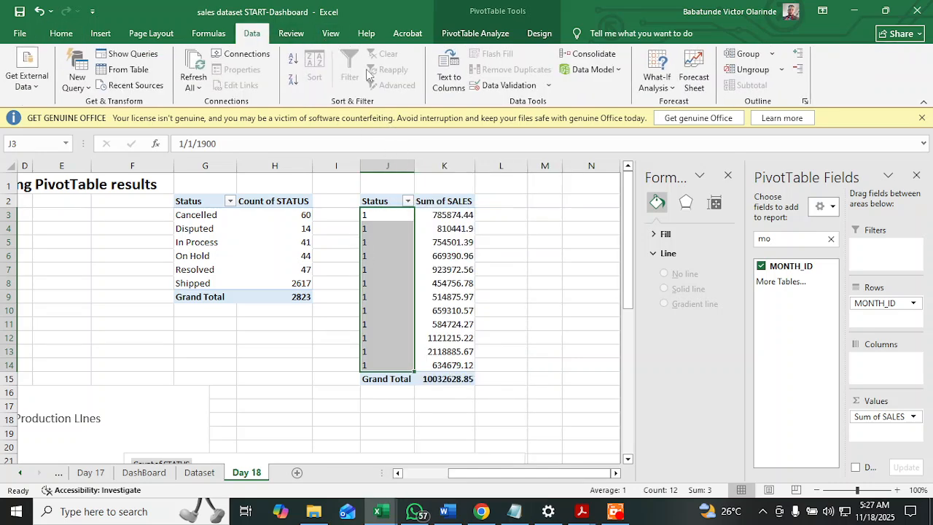
click(66, 34)
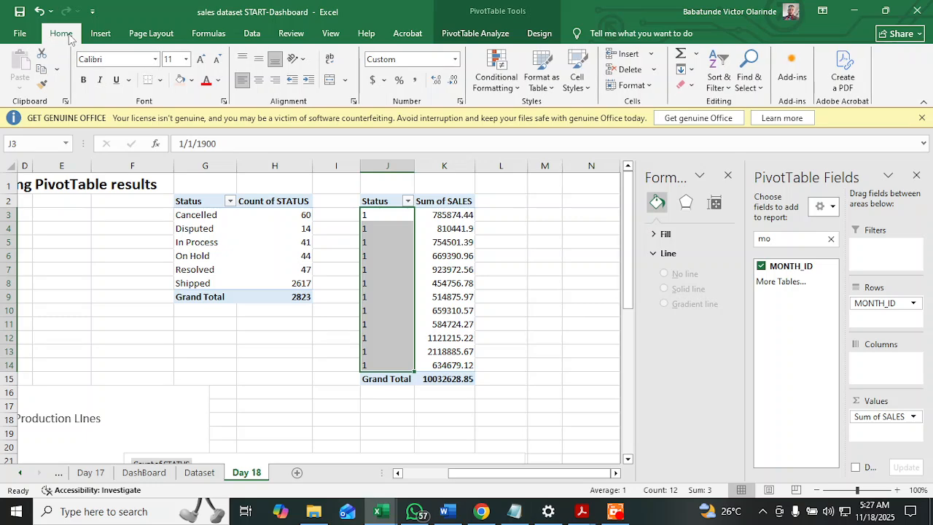
click(112, 37)
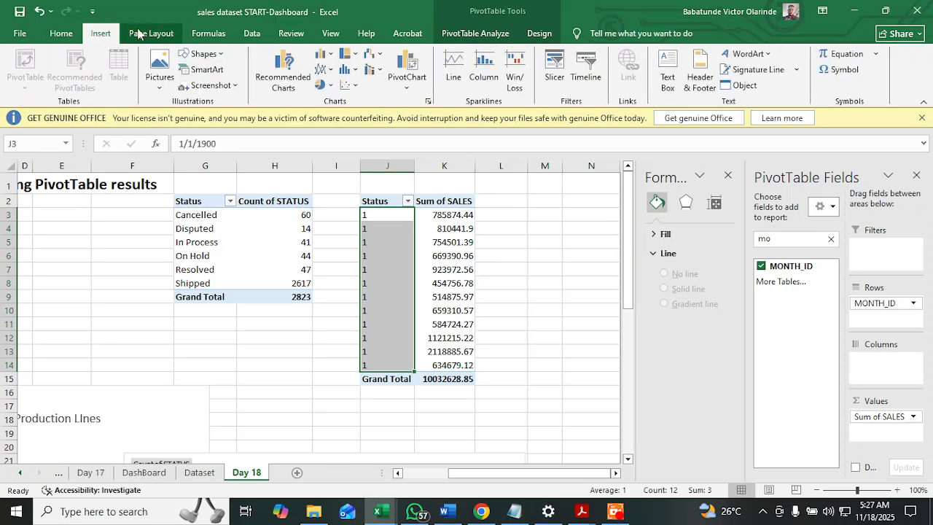
click(142, 33)
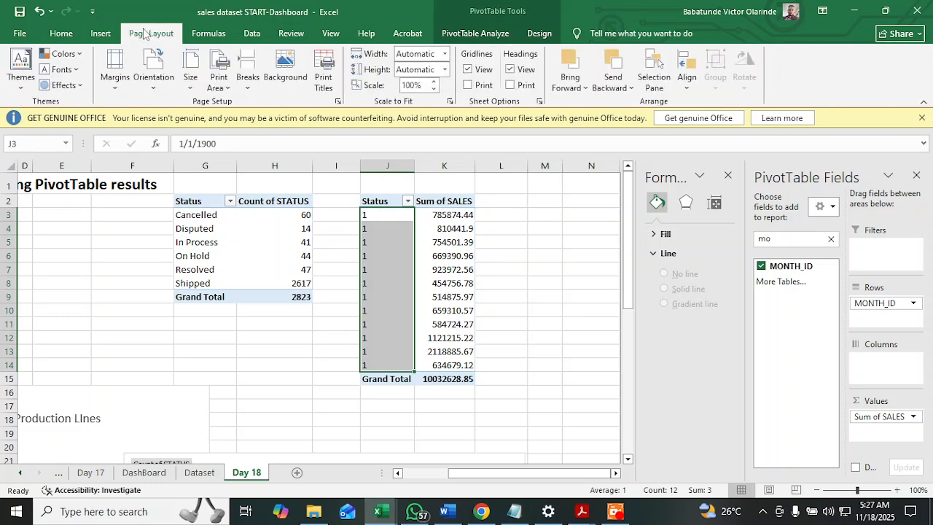
click(206, 34)
click(261, 34)
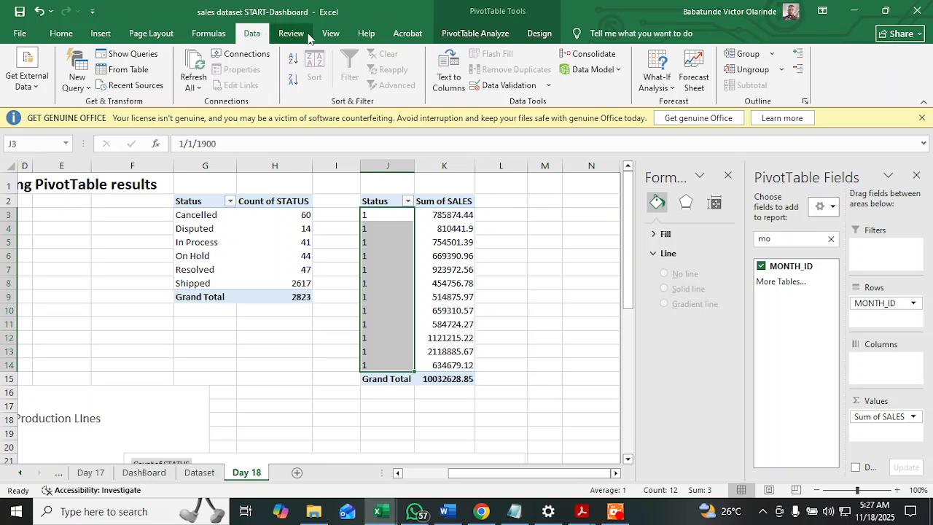
click(296, 34)
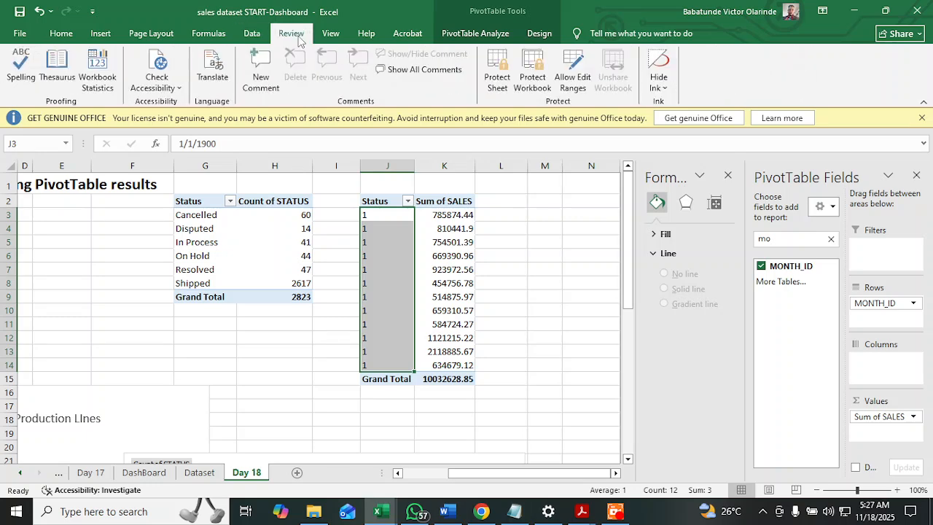
click(321, 35)
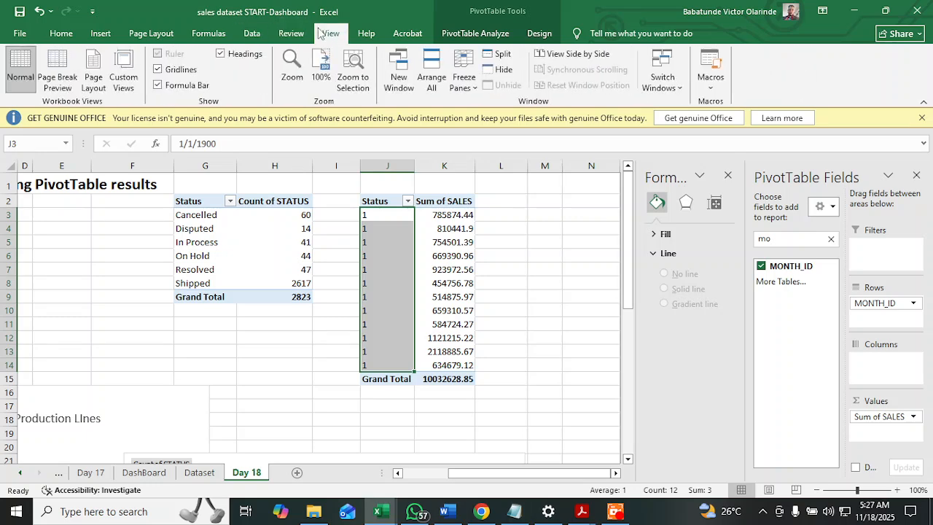
- Try the Short Date number format on the month cells J3:J14
click(62, 34)
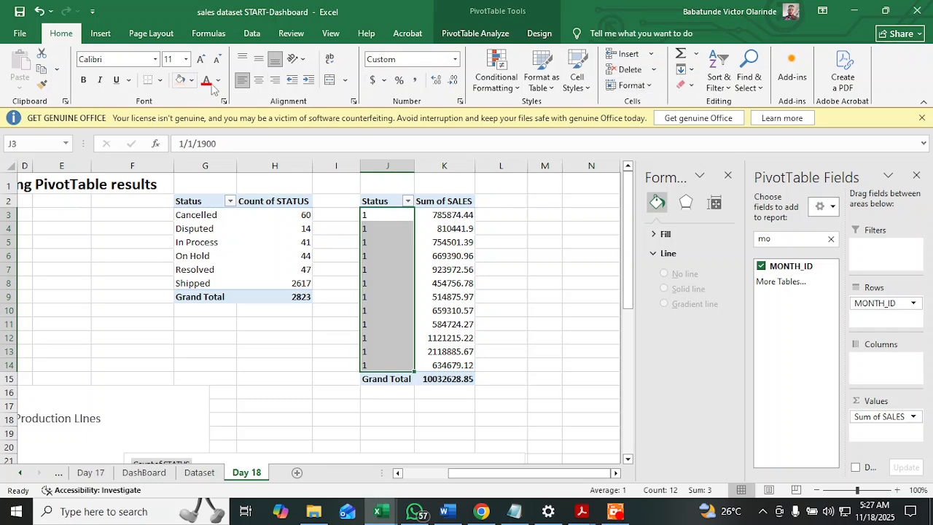
click(456, 59)
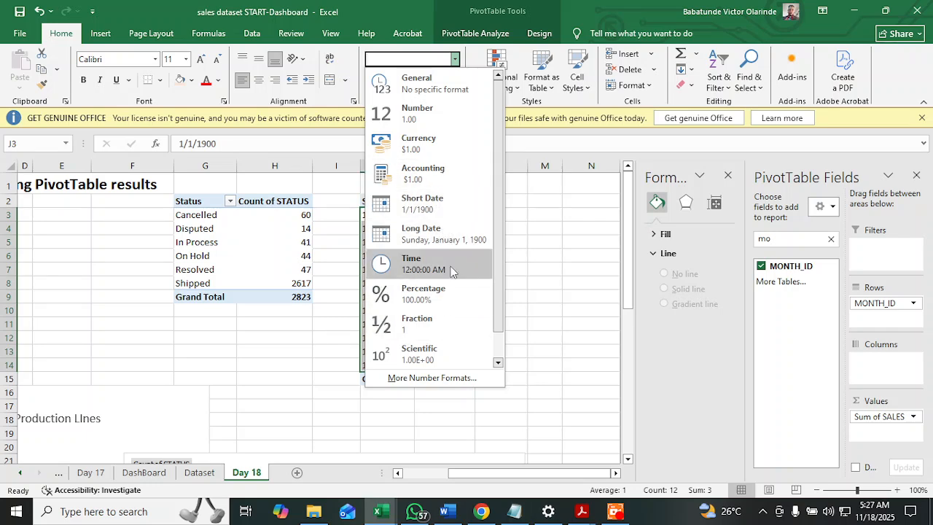
click(452, 206)
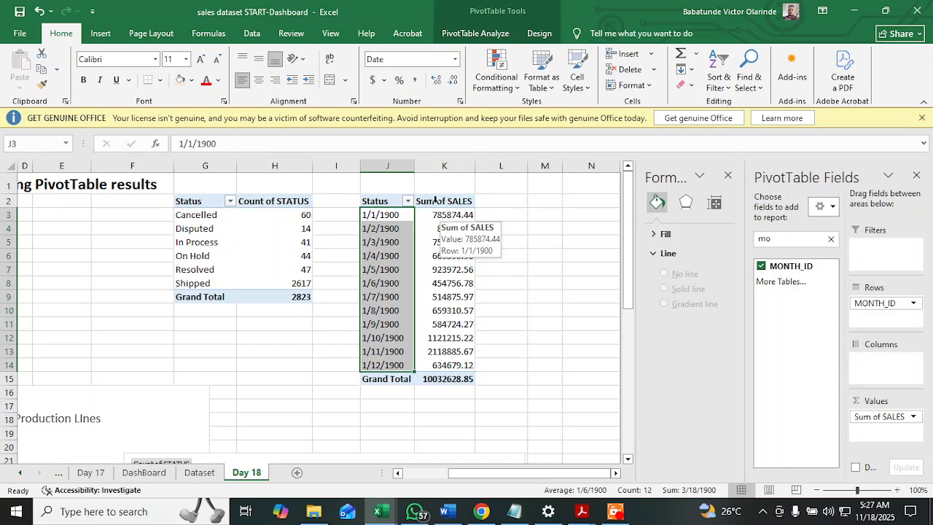
- Try the single-letter month date format M on the month cells J3:J14
right_click(405, 235)
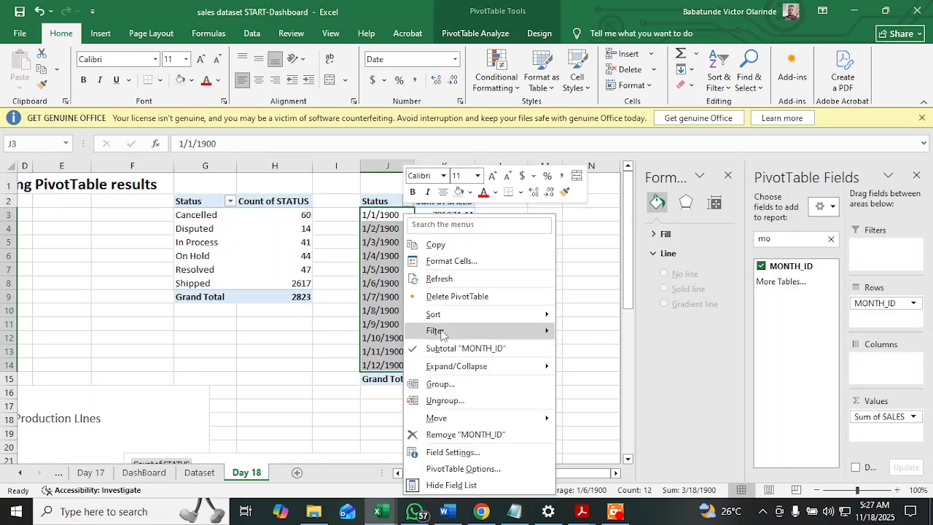
click(462, 262)
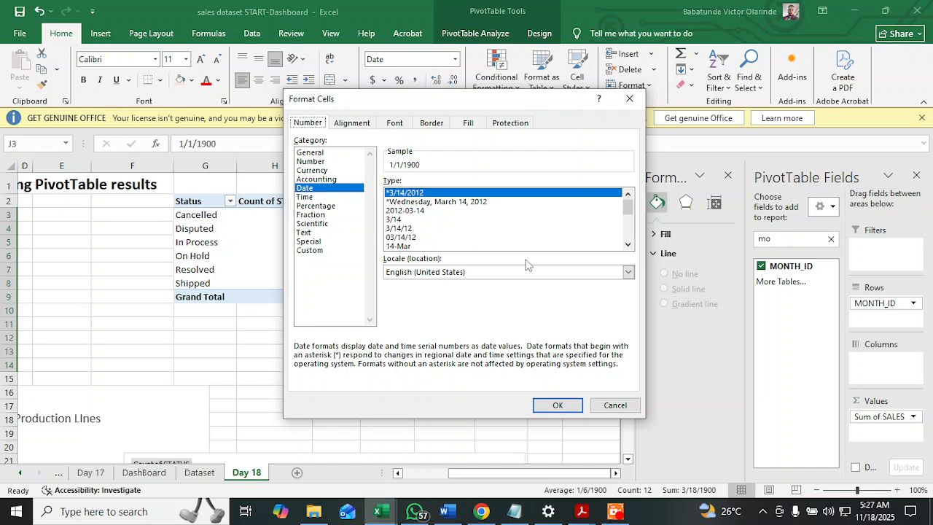
click(628, 245)
click(628, 245)
click(628, 245)
click(628, 245)
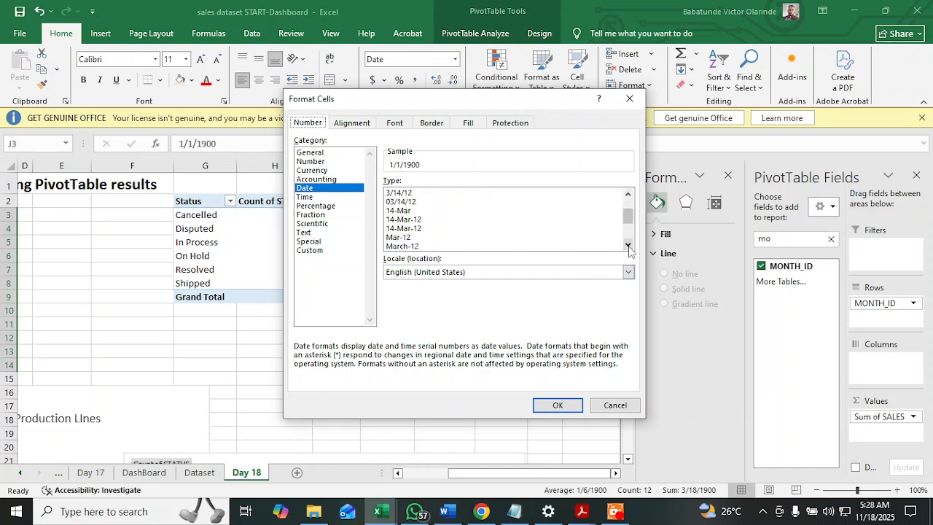
click(629, 246)
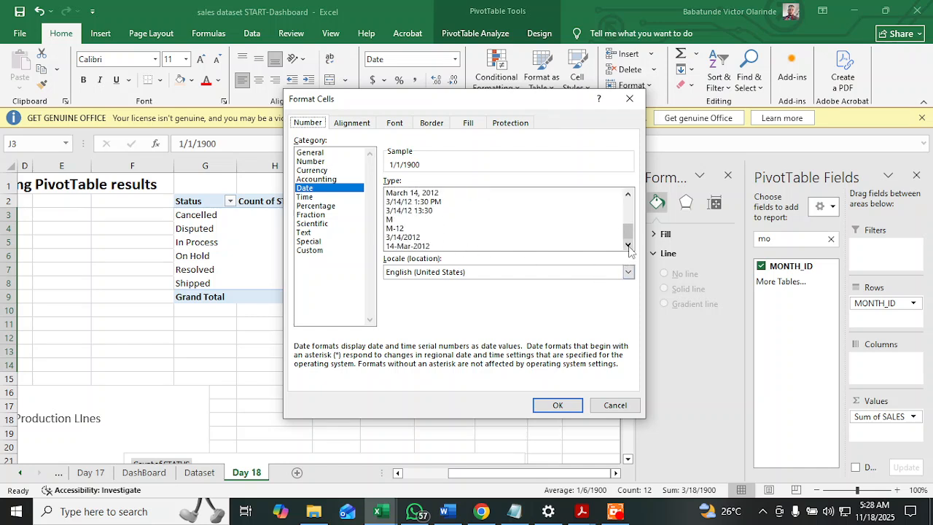
click(428, 219)
click(557, 406)
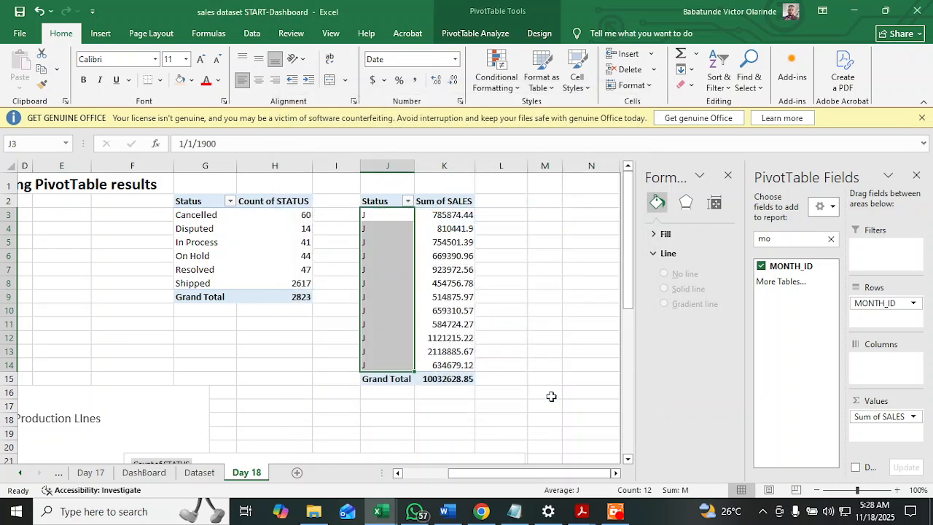
- Undo the last three number format changes on the month cells J3:J14
scroll(381, 350, down, 2)
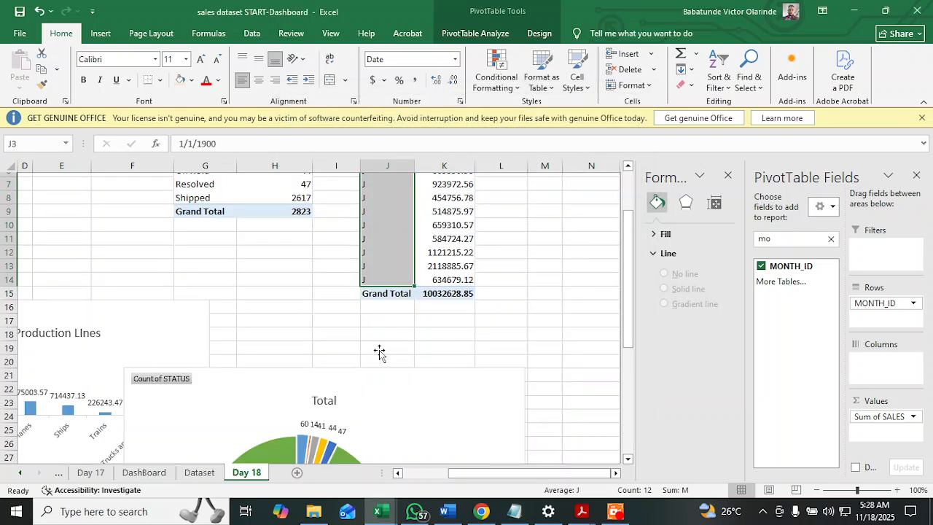
scroll(371, 368, up, 2)
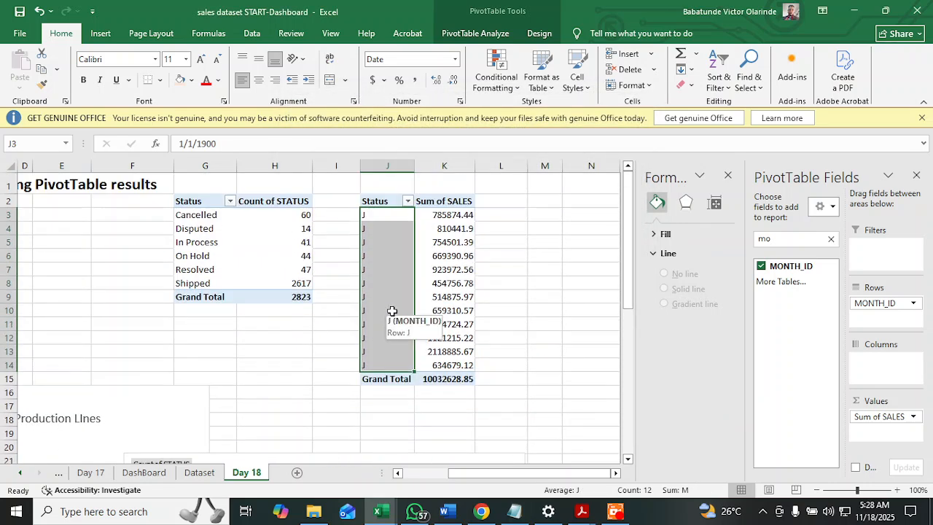
key(ctrl+z)
key(ctrl+z)
key(ctrl+z)
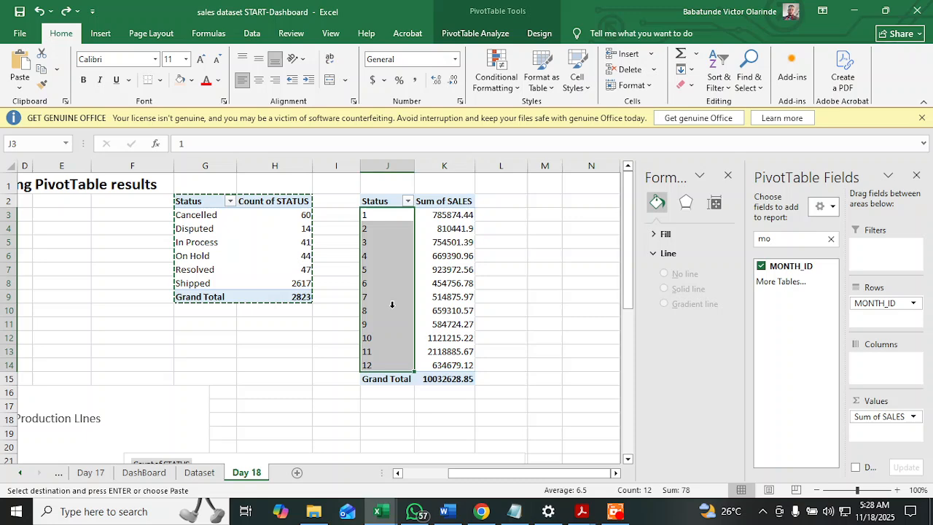
- Format the restored month numbers in J3:J14 with the Date type M
right_click(400, 243)
click(449, 261)
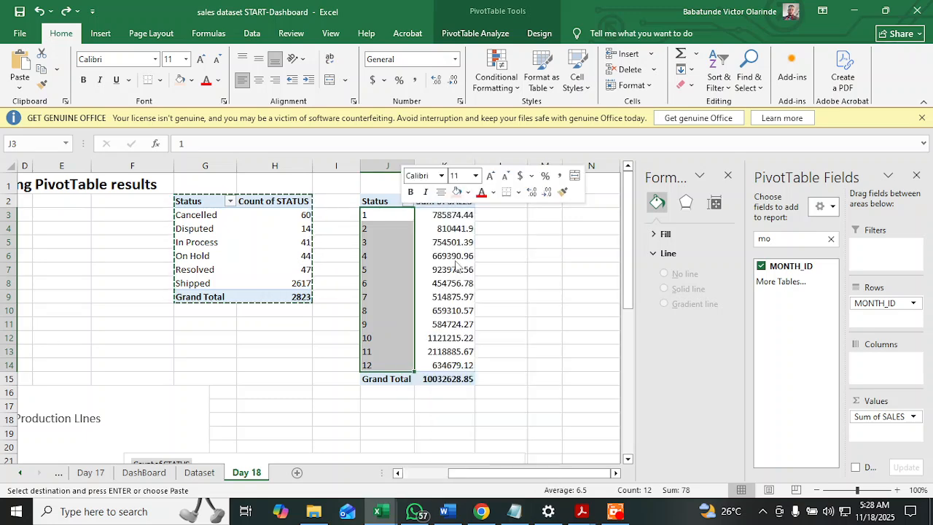
click(312, 187)
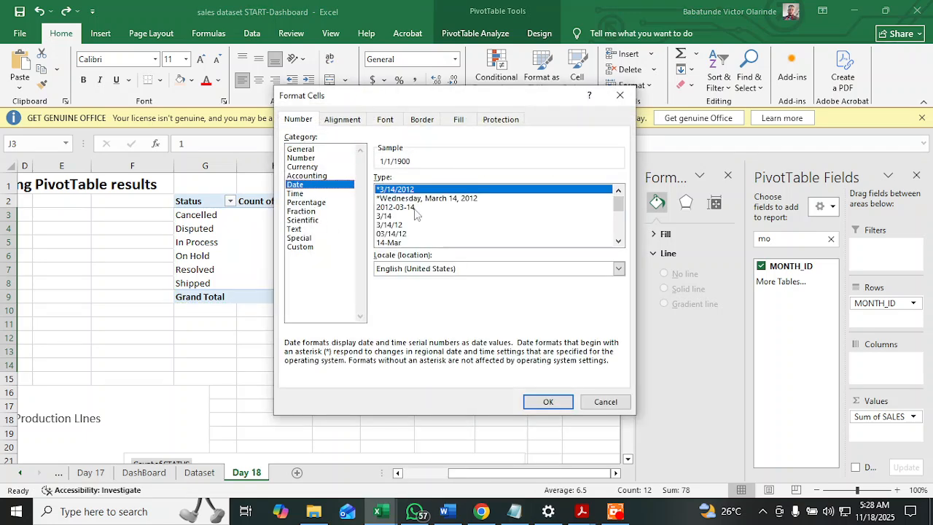
click(617, 243)
click(617, 243)
click(617, 243)
click(616, 243)
click(617, 243)
click(617, 243)
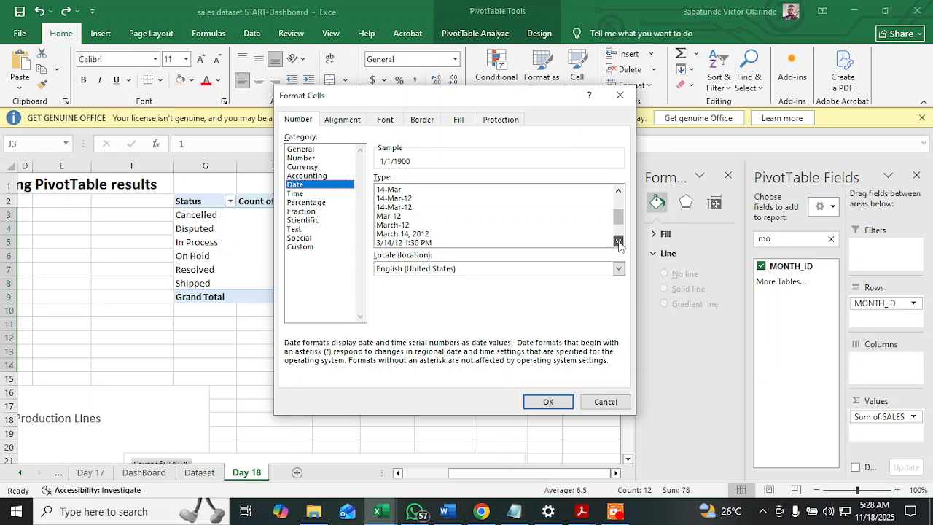
click(618, 243)
click(619, 243)
click(461, 234)
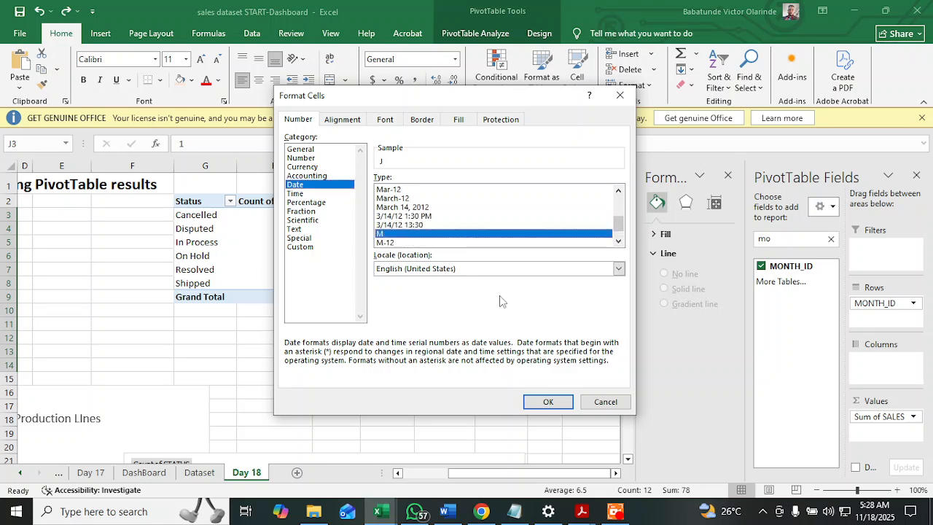
click(547, 403)
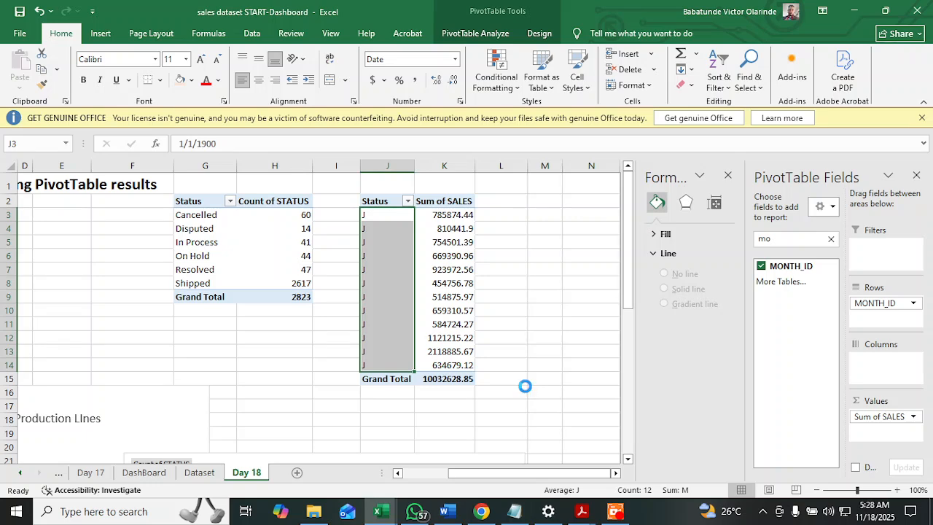
- Undo the Date format on the month cells J3:J14 to restore the plain month numbers
key(ctrl+z)
right_click(400, 266)
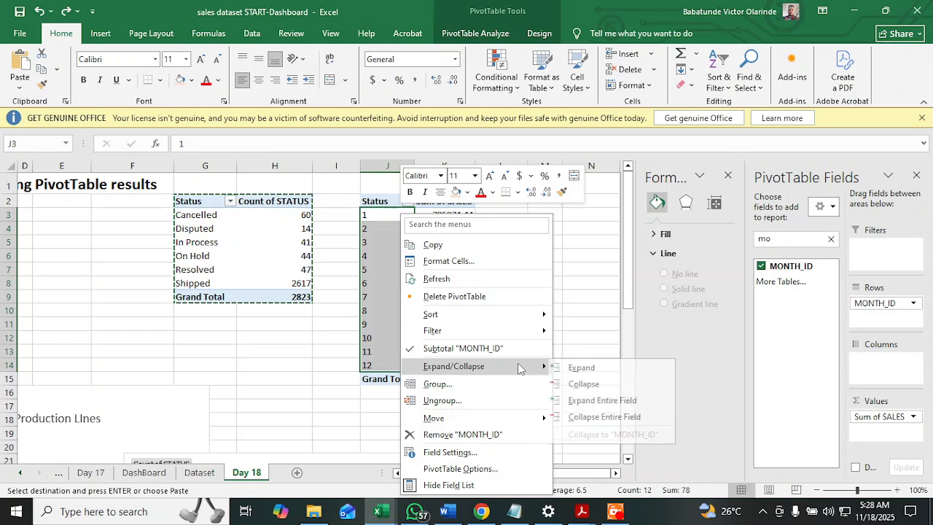
mouse_move(528, 420)
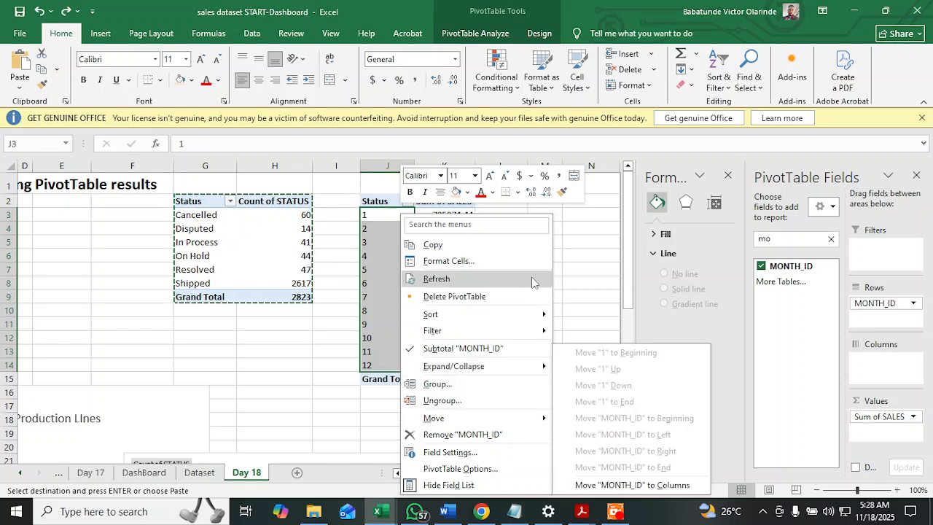
click(793, 325)
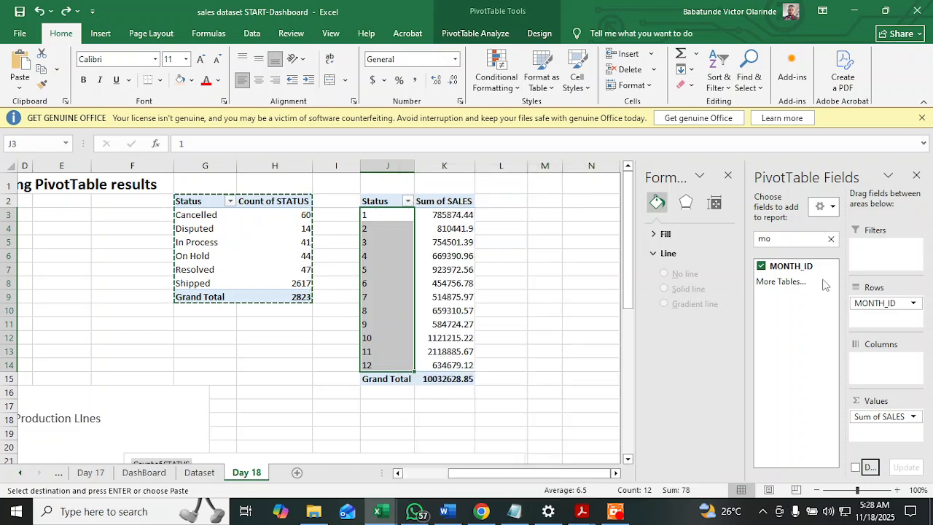
click(833, 207)
click(833, 208)
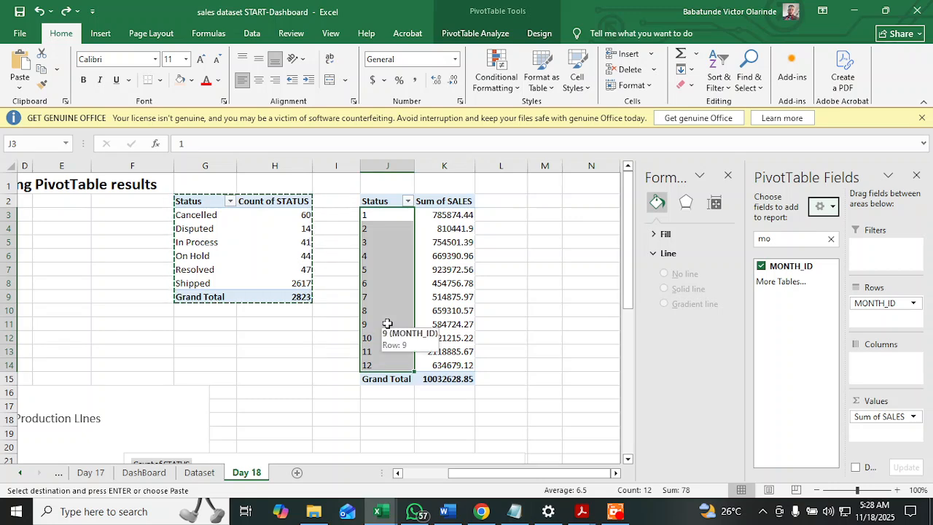
ctrl+click(397, 293)
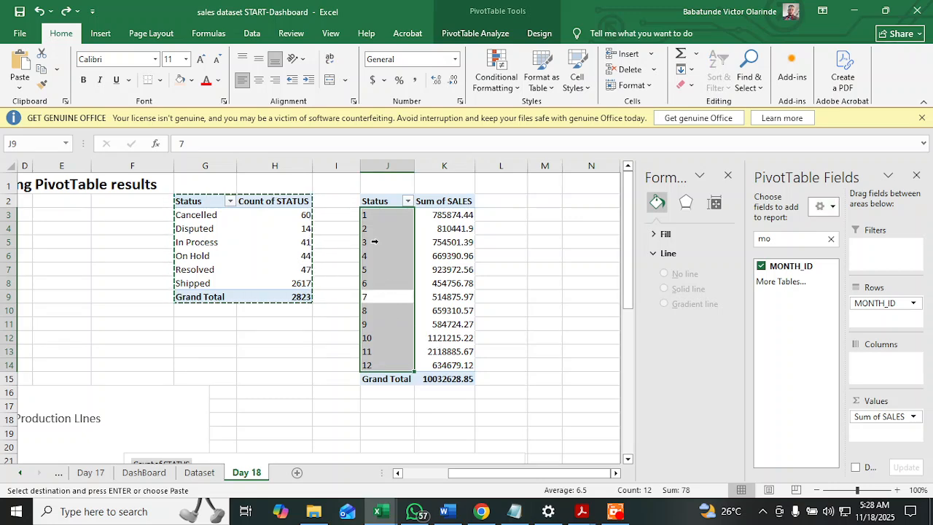
right_click(380, 218)
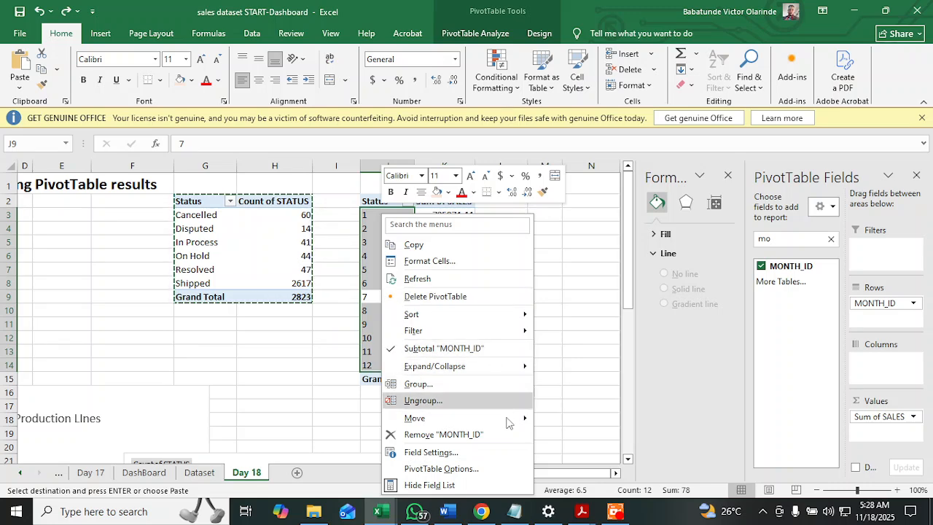
mouse_move(498, 421)
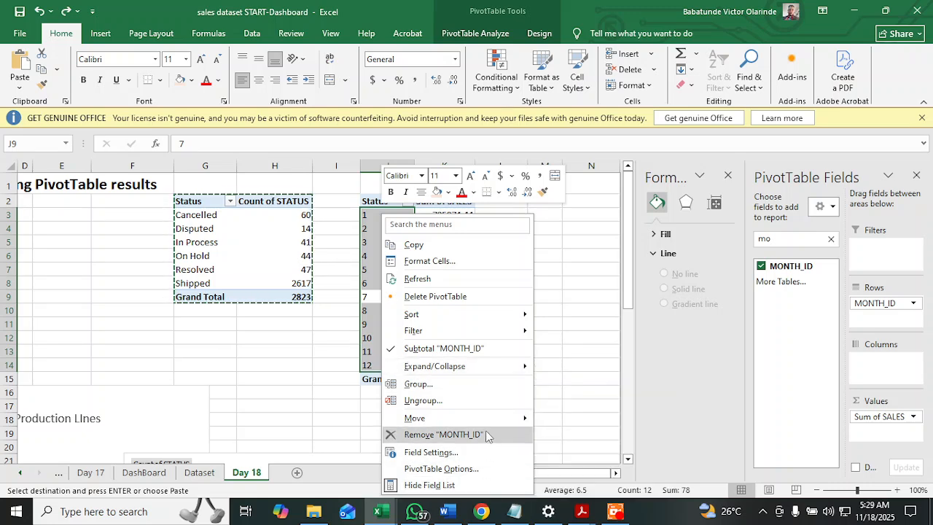
click(609, 514)
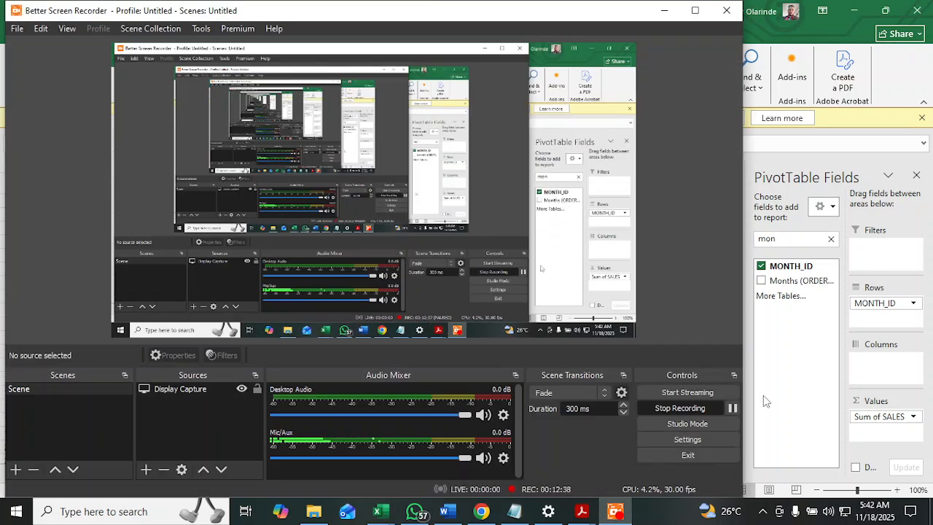
- Clear the PivotTable field search and remove the MONTH_ID field from the monthly sales PivotTable
click(763, 395)
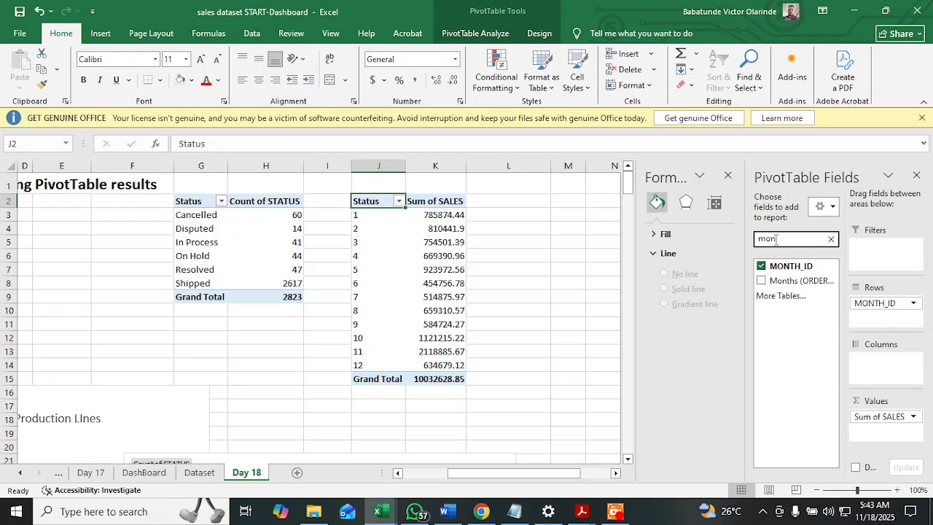
key(BackSpace)
key(BackSpace)
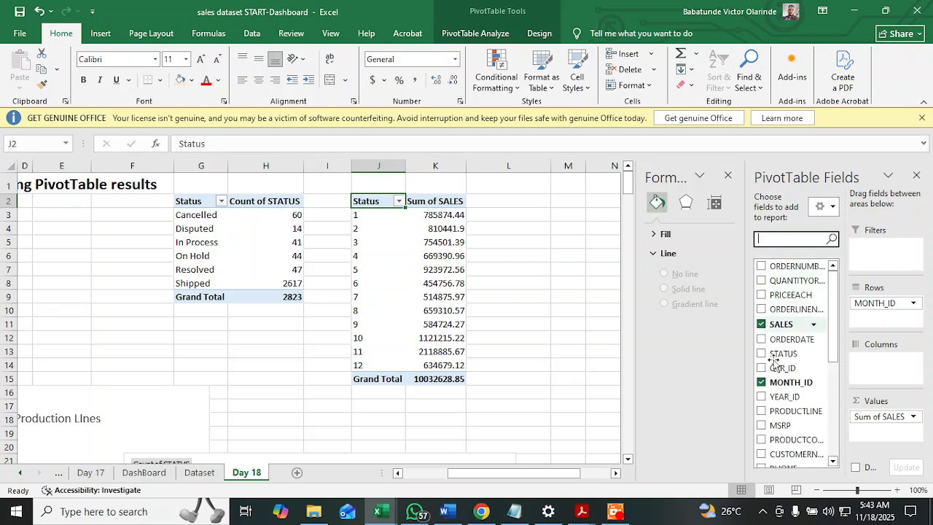
click(761, 380)
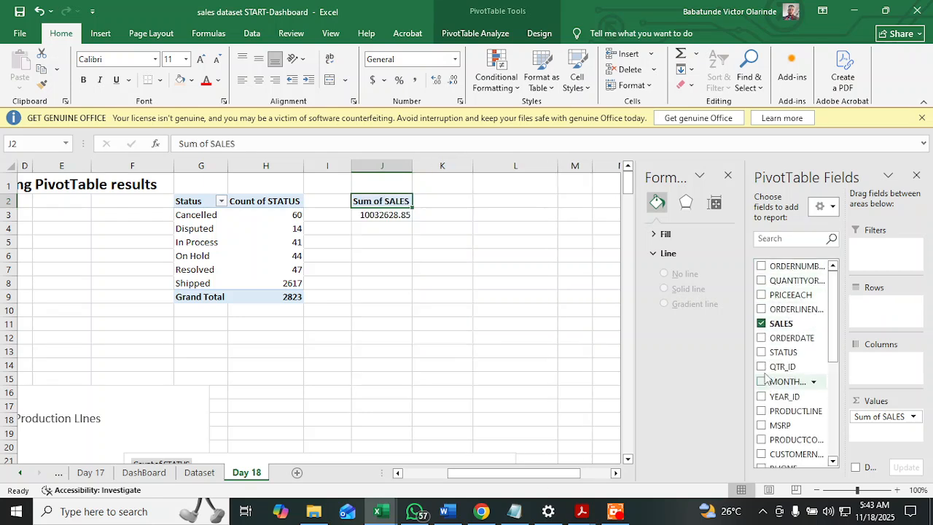
- Search the PivotTable fields for "da" and add Months (ORDERDATE) to the rows of the sales PivotTable
click(782, 240)
text(da)
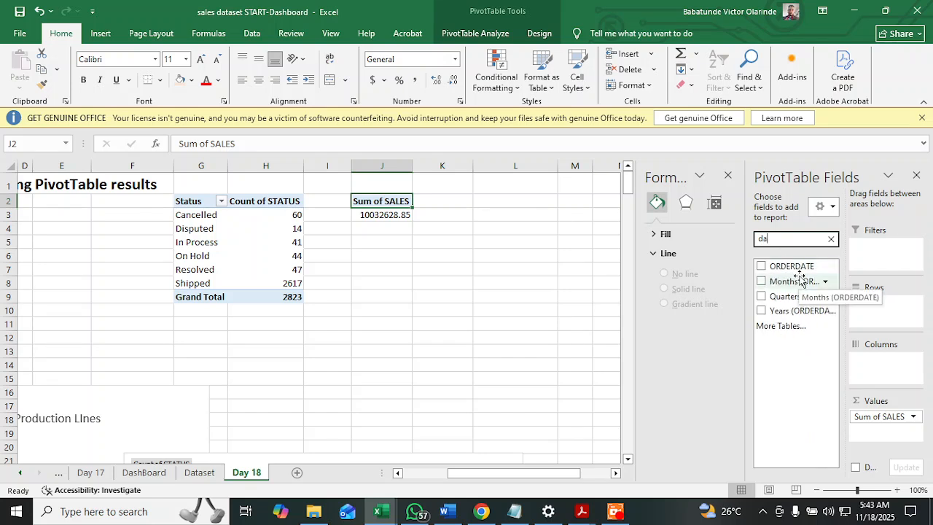
click(761, 281)
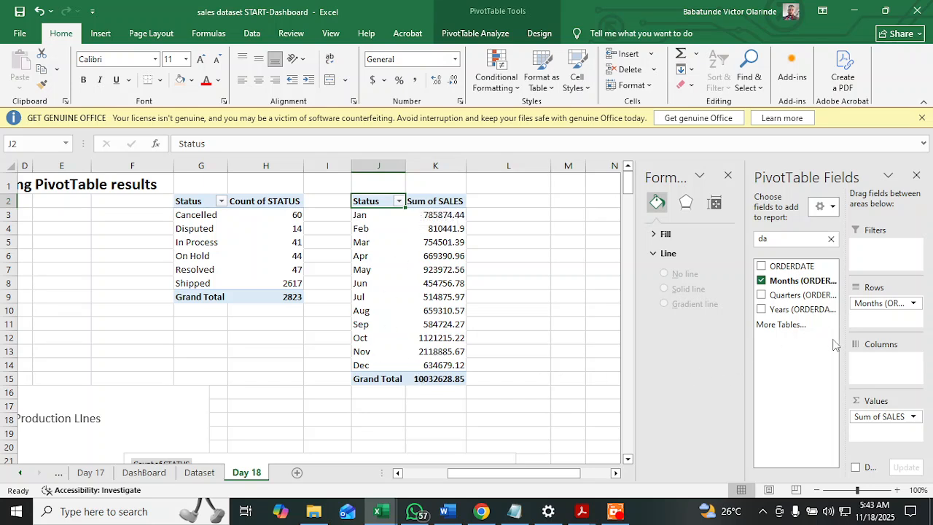
click(514, 325)
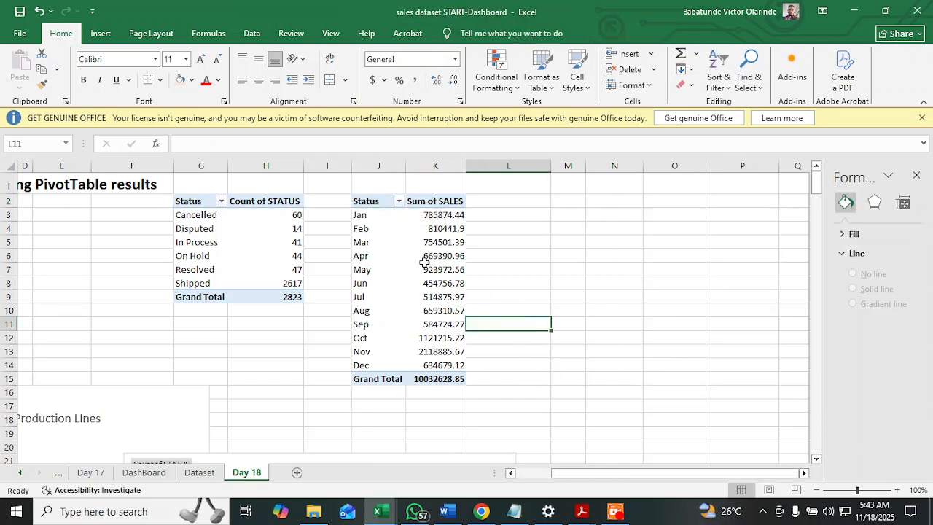
- Rename the monthly sales PivotTable's row header in J2 to "Months"
click(380, 207)
double_click(191, 143)
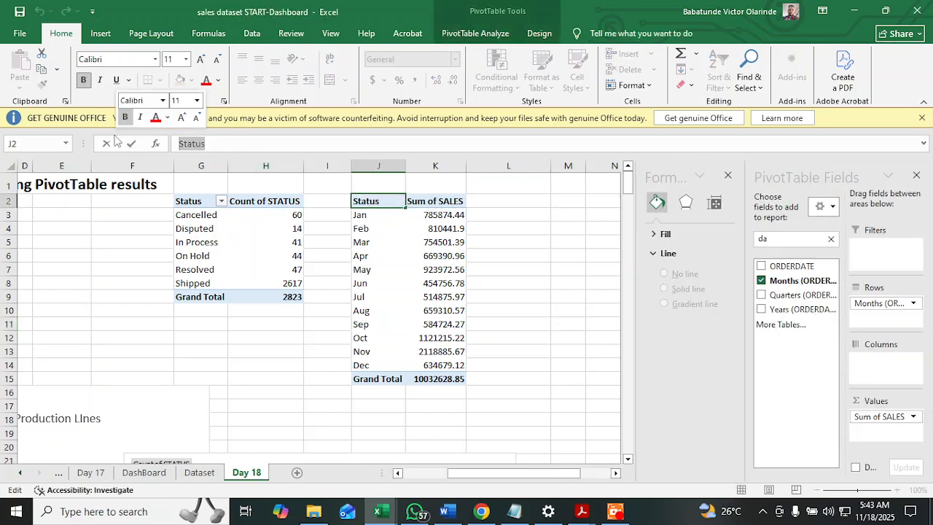
text(Months)
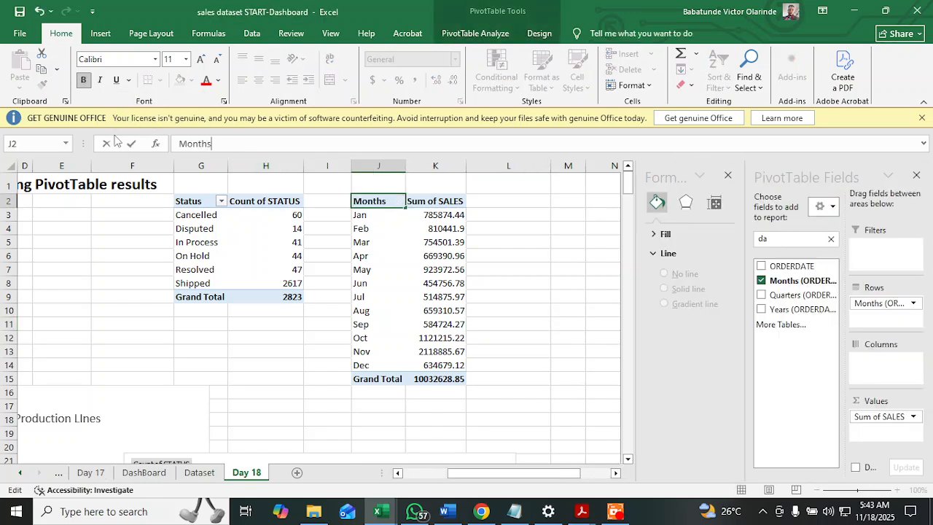
key(Return)
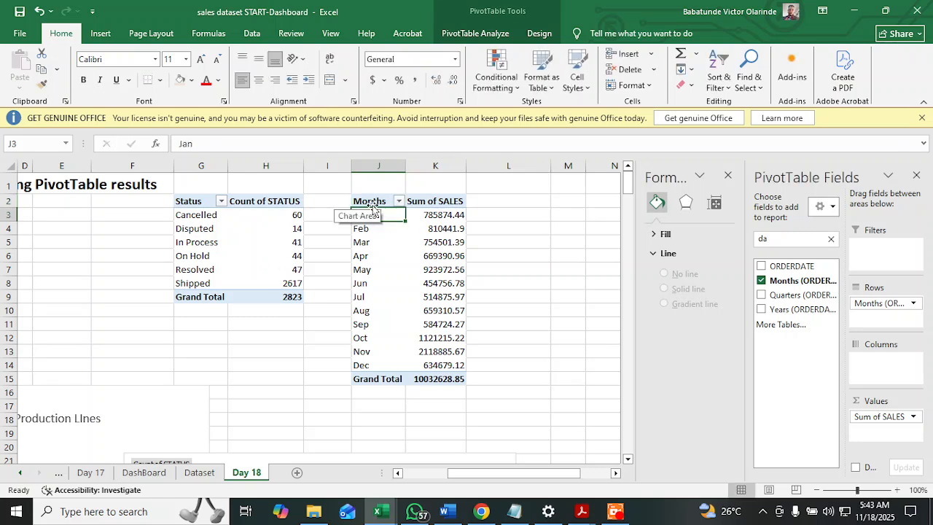
- Insert a Line PivotChart from the monthly sales in J2:K14 and remove its legend
drag(379, 205, 437, 366)
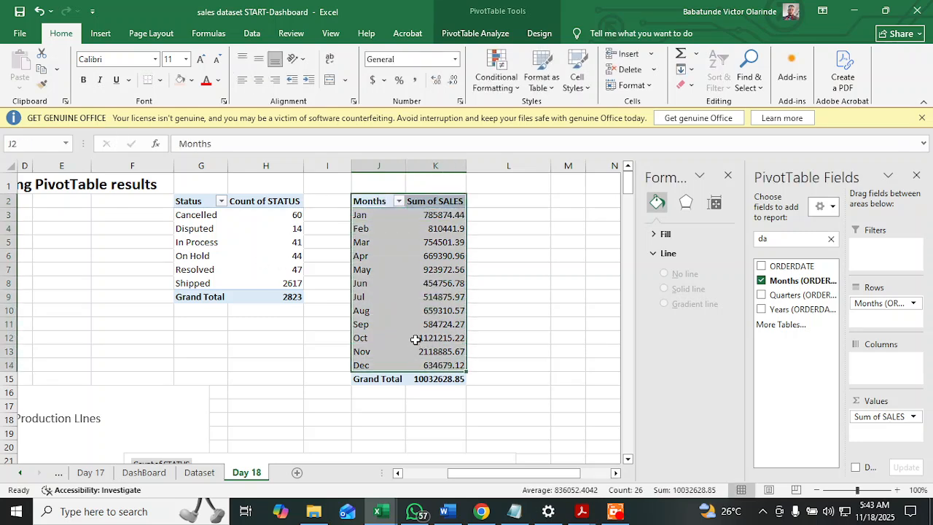
click(101, 34)
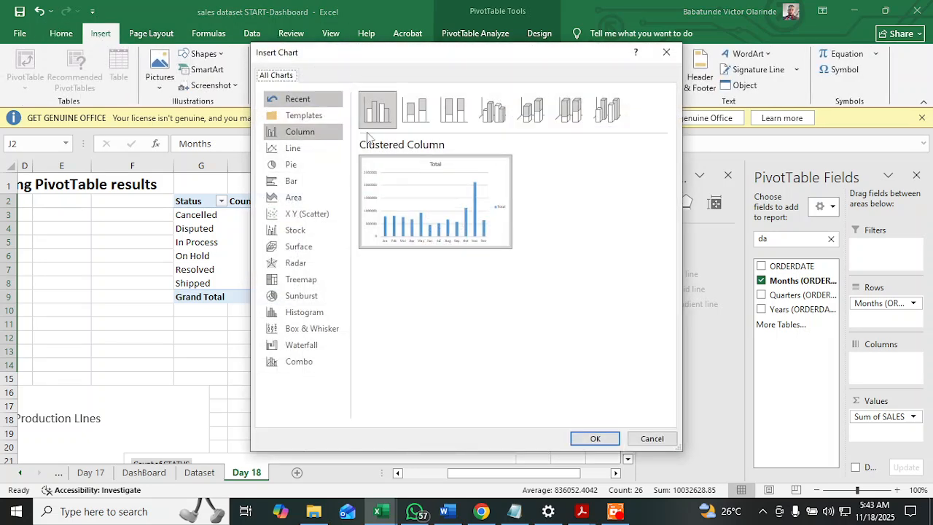
click(316, 148)
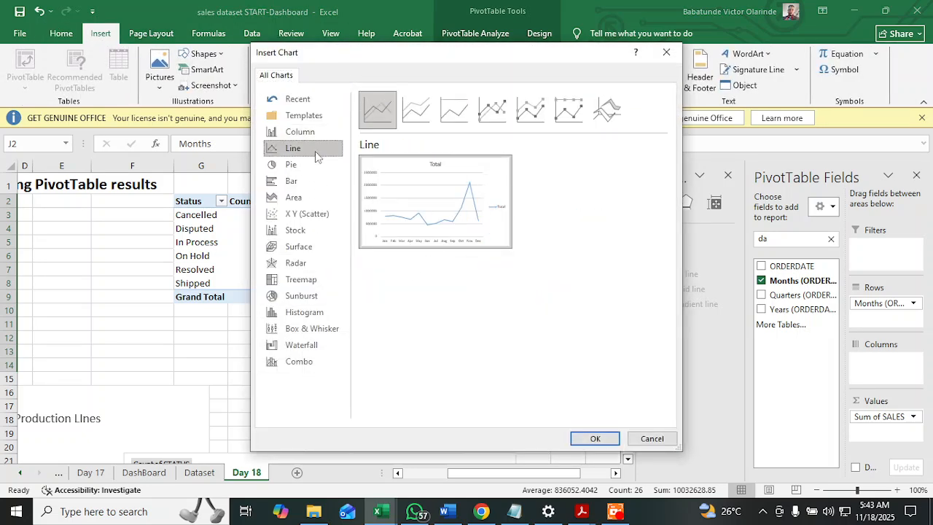
mouse_move(460, 217)
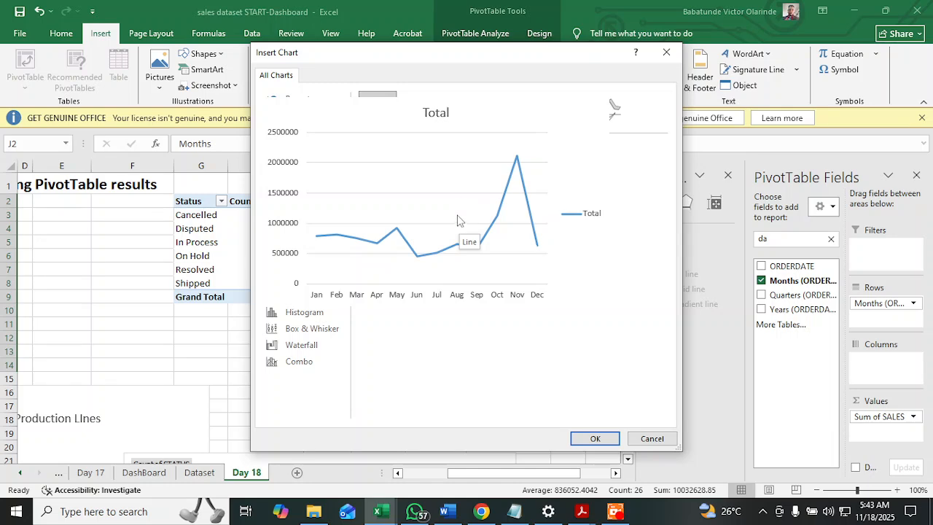
click(595, 440)
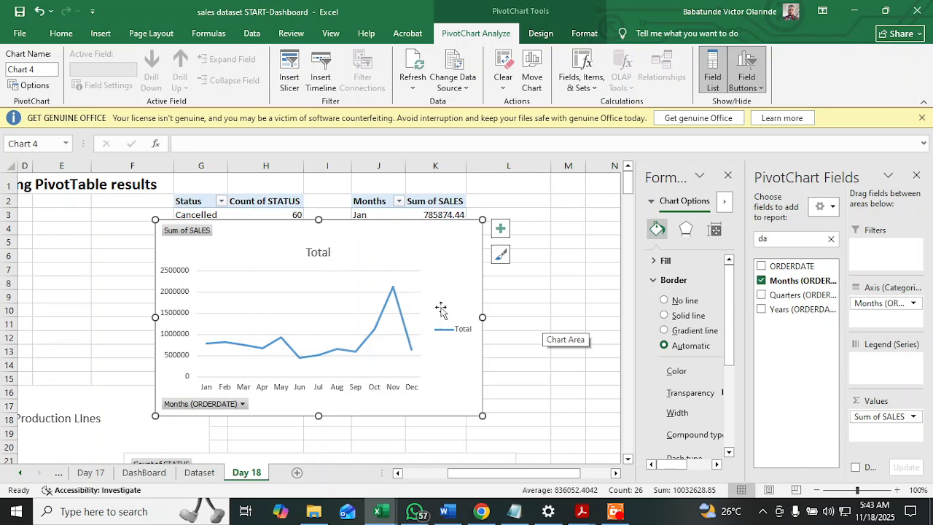
click(500, 229)
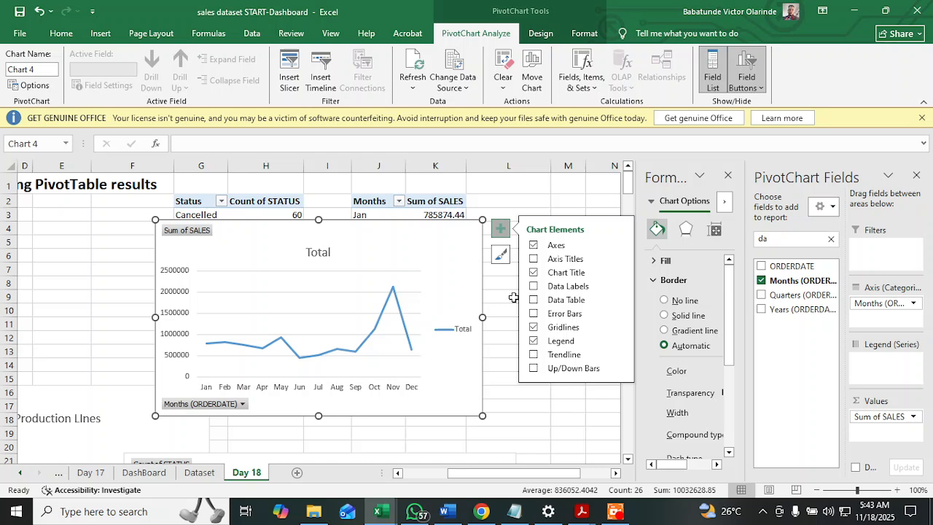
click(534, 341)
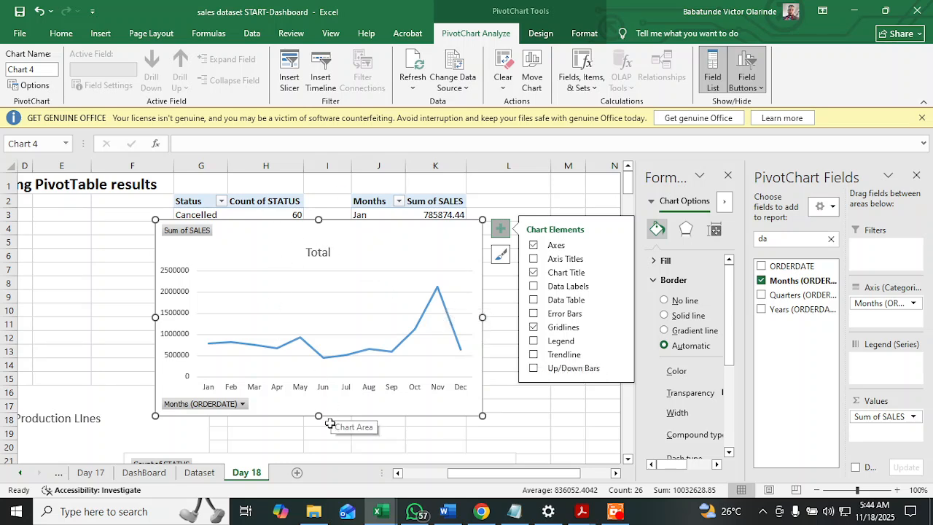
- Replace the line chart's title with "Sales In Monthsl"
click(330, 254)
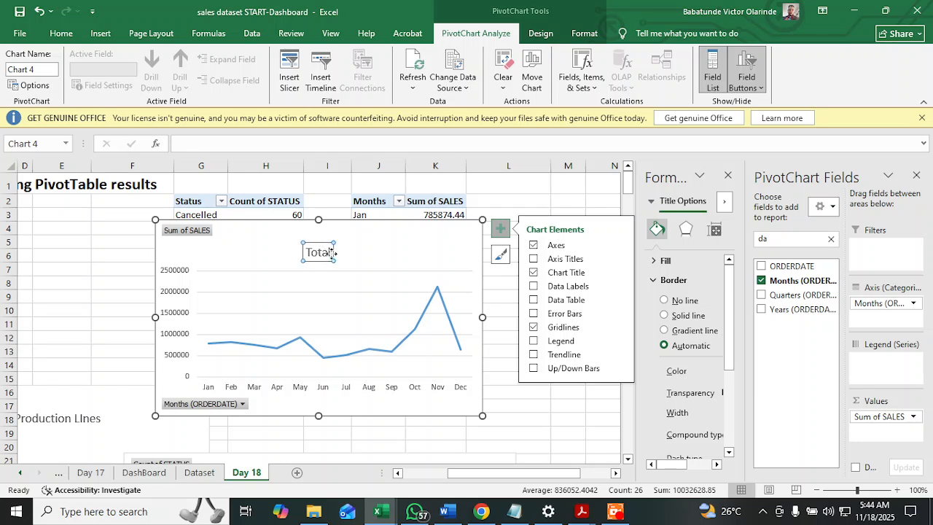
click(330, 252)
key(BackSpace)
key(BackSpace)
key(BackSpace)
key(BackSpace)
key(BackSpace)
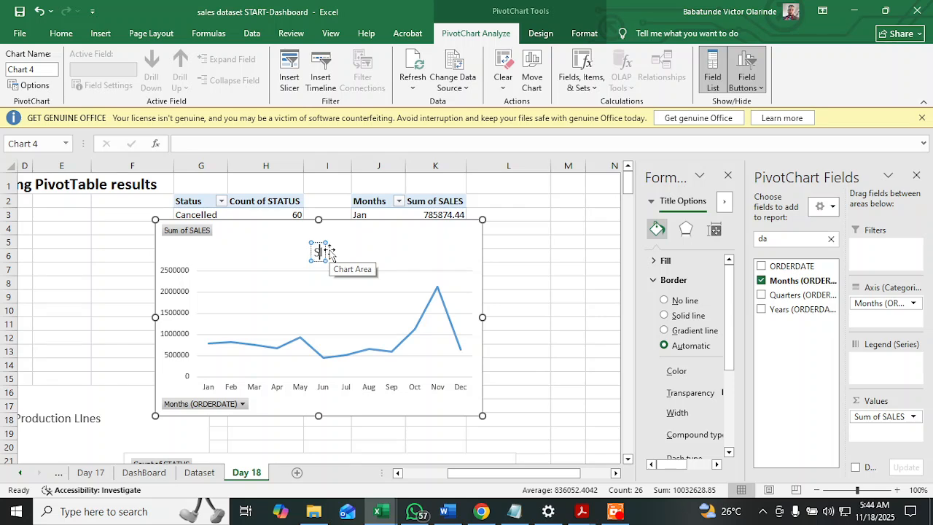
text(Sales In Month)
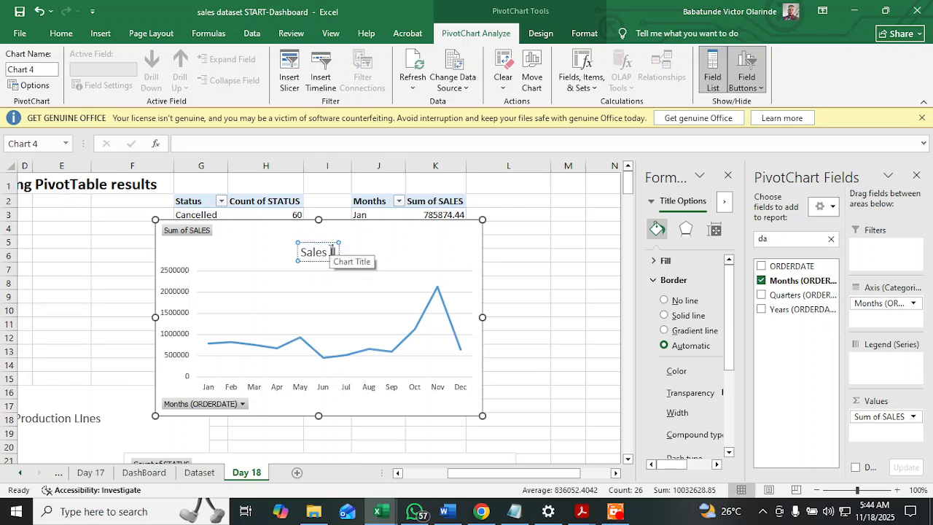
text(s)
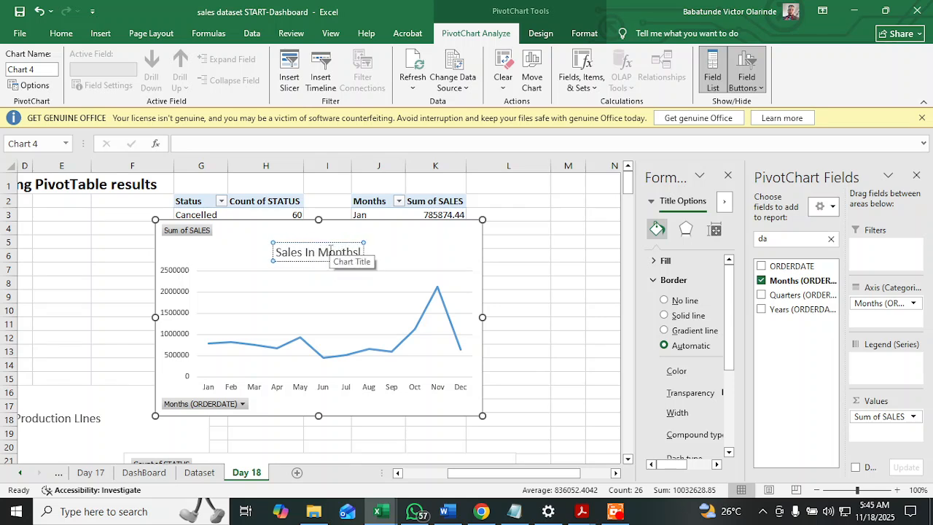
key(Return)
key(BackSpace)
click(212, 276)
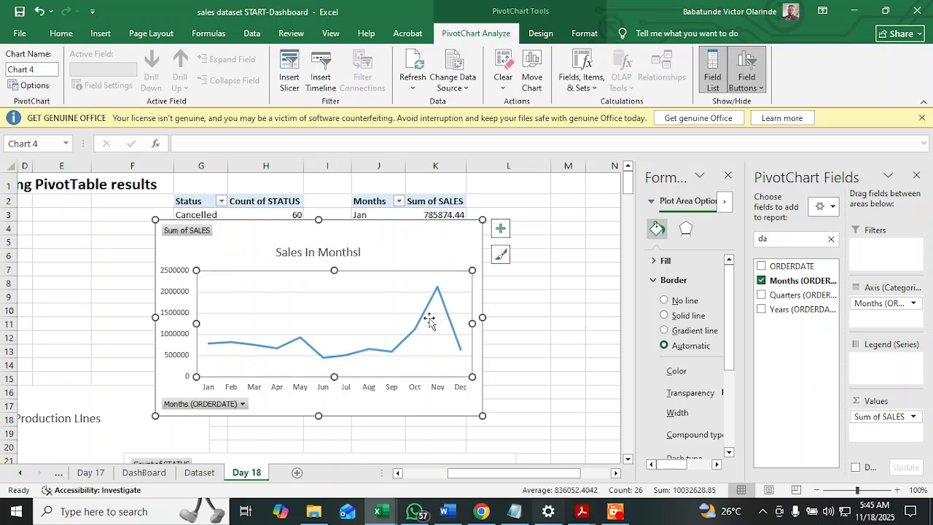
- Move the monthly sales line chart below its PivotTable and shift the product line sales chart down to about row 19
drag(425, 254, 475, 390)
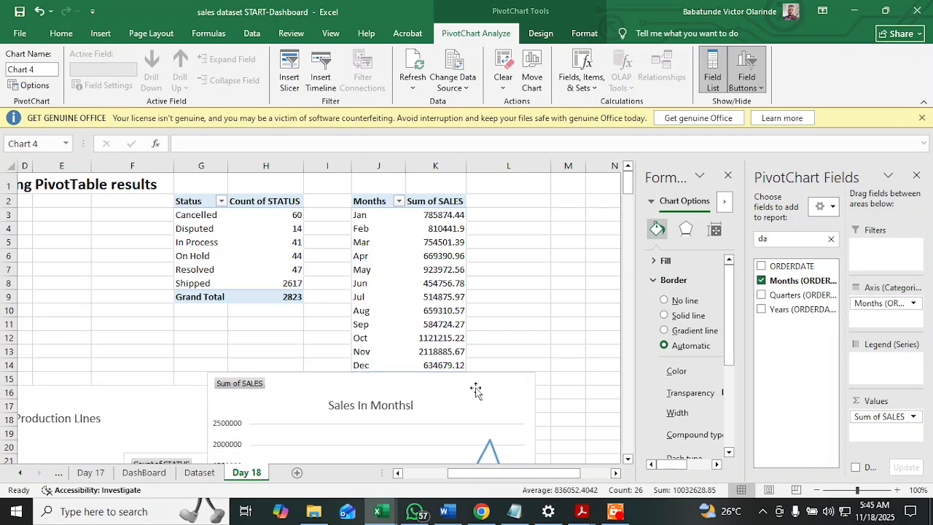
scroll(434, 379, down, 5)
click(300, 409)
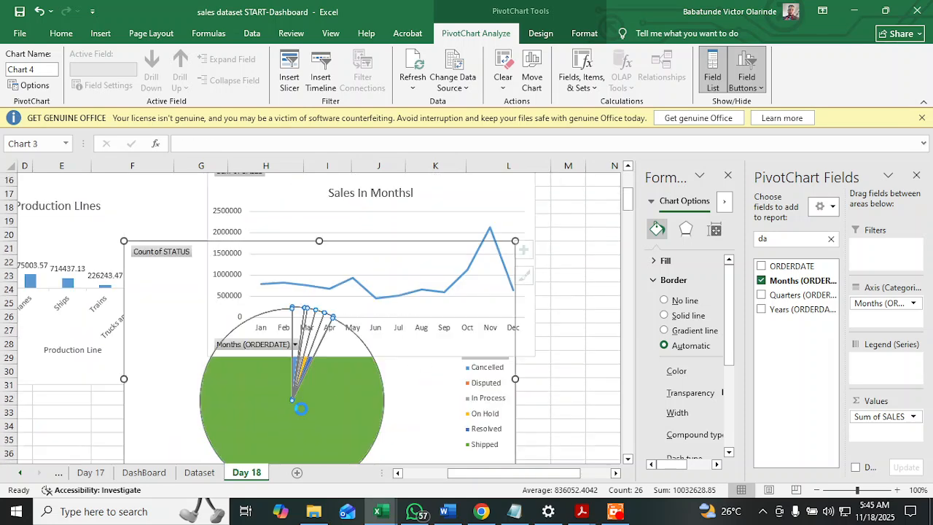
click(124, 207)
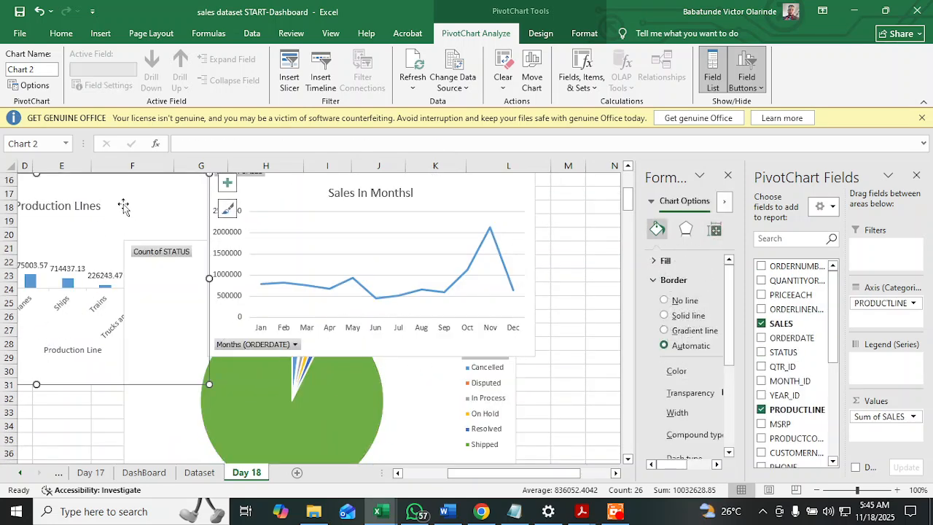
drag(124, 207, 212, 253)
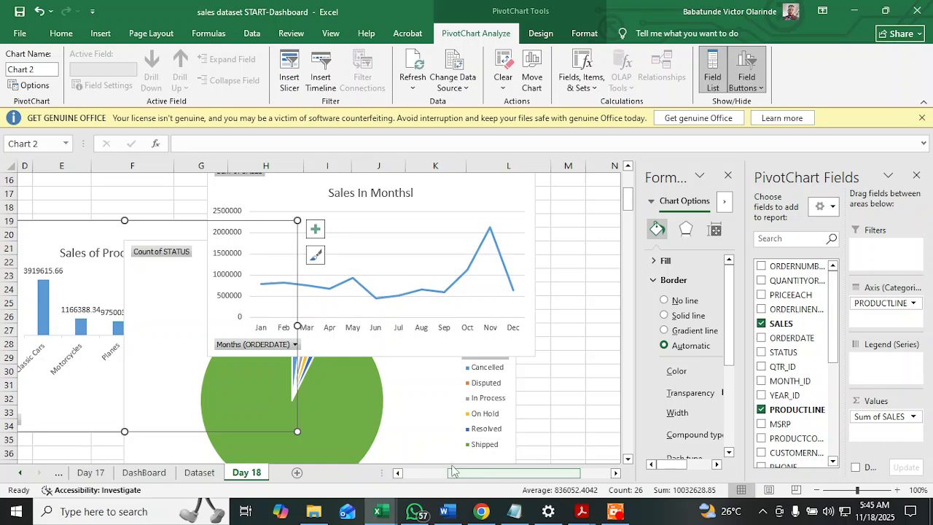
- Add a new worksheet and move the monthly sales line chart from Day 18 to its cell A1
click(297, 473)
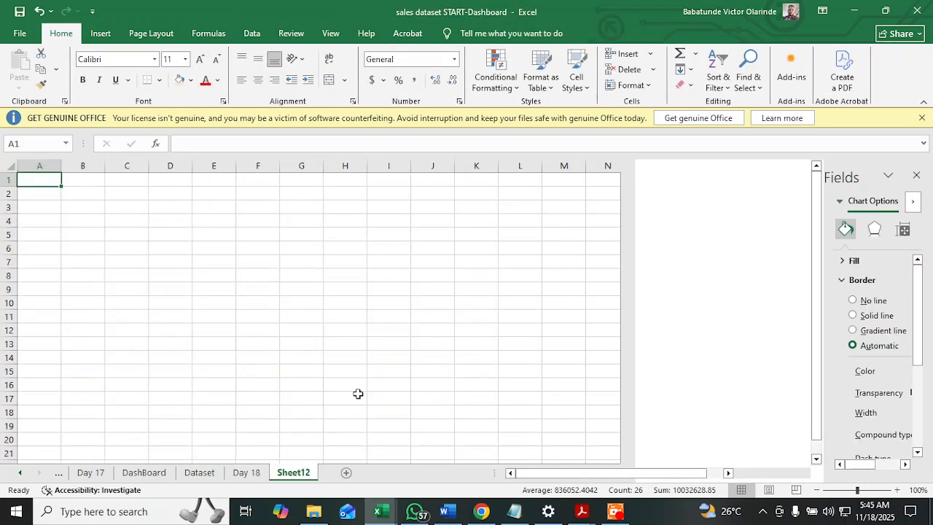
click(241, 474)
click(374, 267)
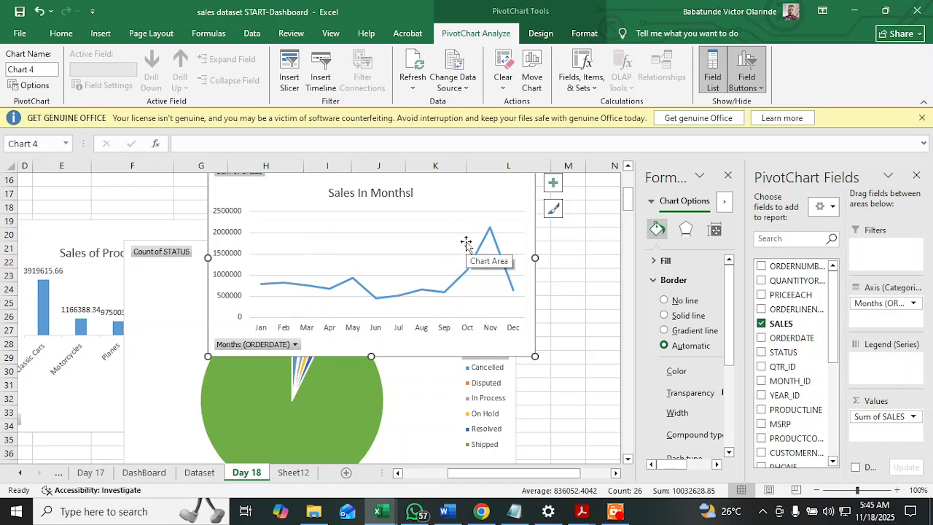
key(Delete)
key(ctrl+Page_Down)
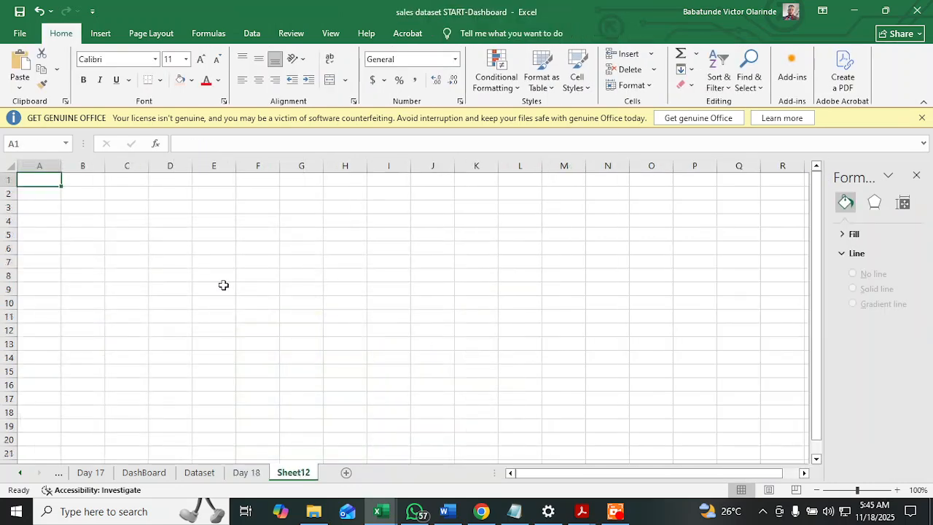
key(ctrl+v)
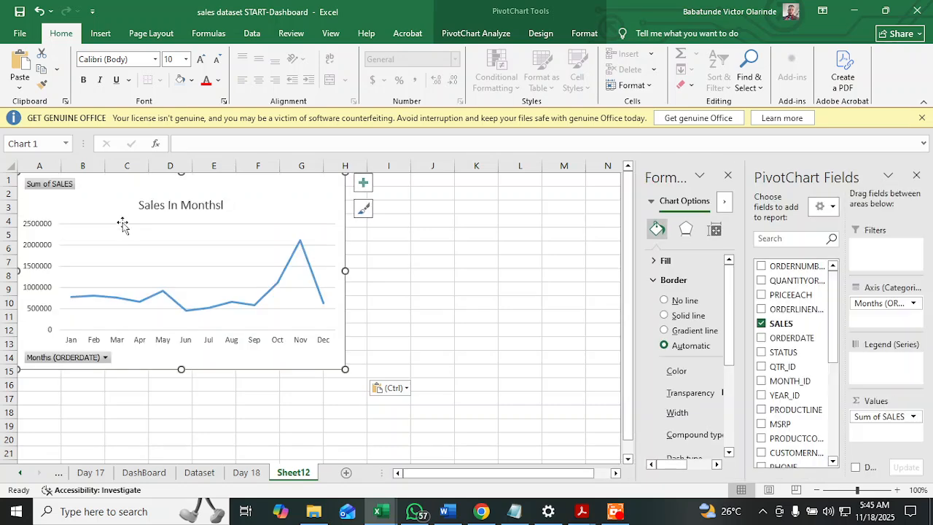
- Move the order status pie chart from Day 18 to cell A17 of Sheet12
click(246, 472)
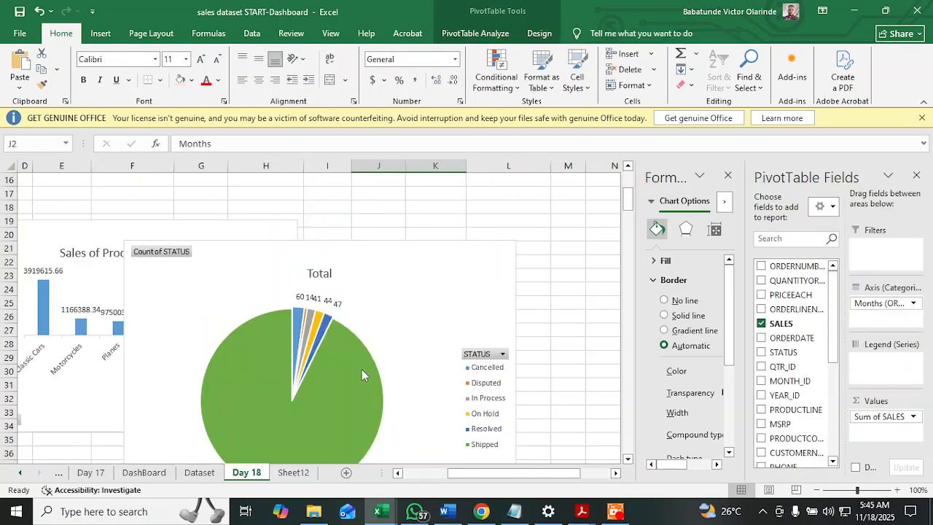
click(449, 296)
key(ctrl+x)
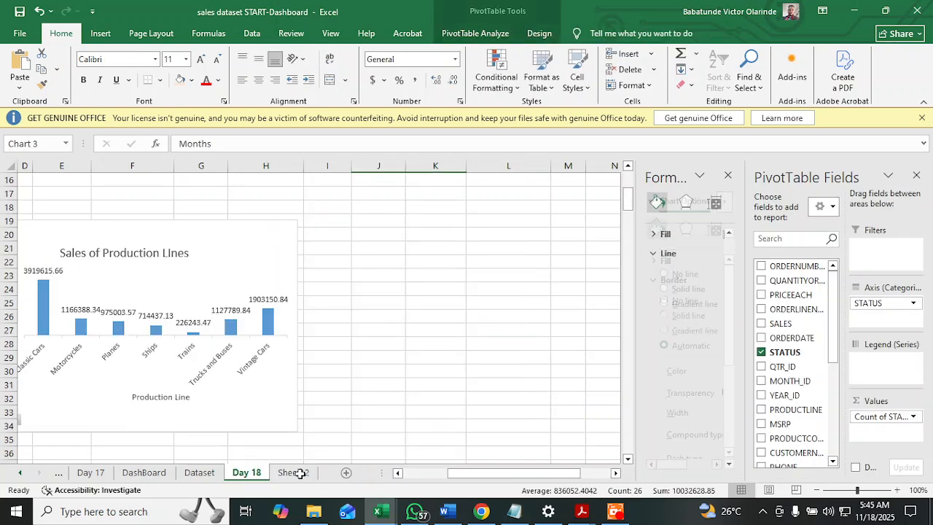
click(293, 472)
click(139, 413)
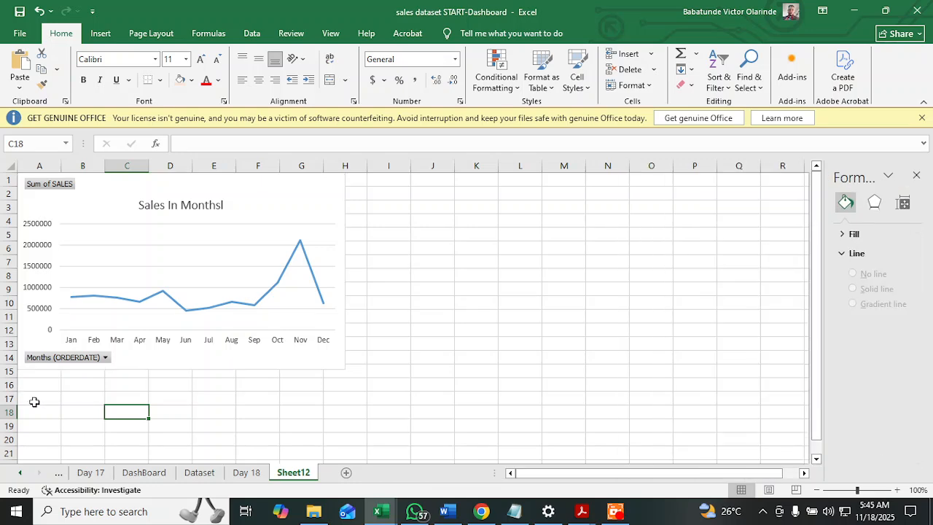
click(56, 401)
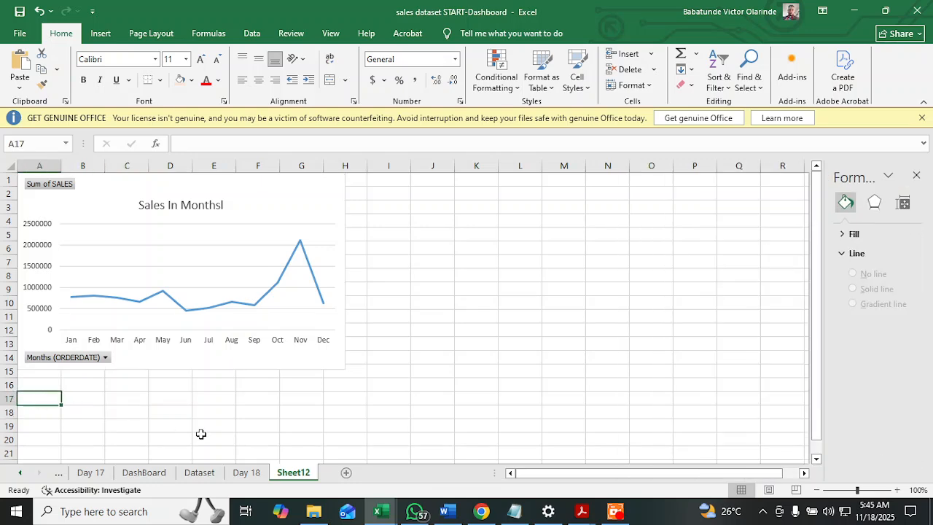
key(ctrl+v)
- Close the chart formatting and PivotChart Fields panes, and move the status pie chart to the right of the line chart, around column R
ctrl+scroll(531, 317, down, 4)
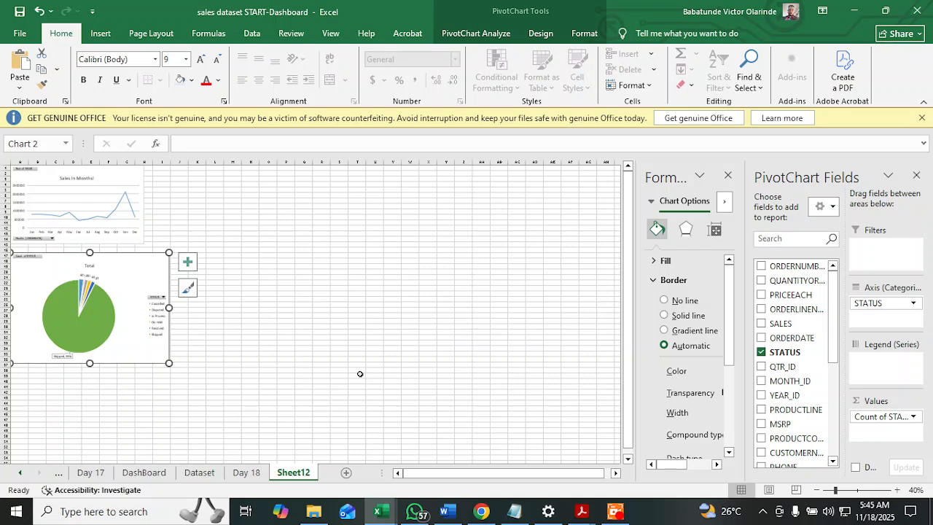
click(898, 491)
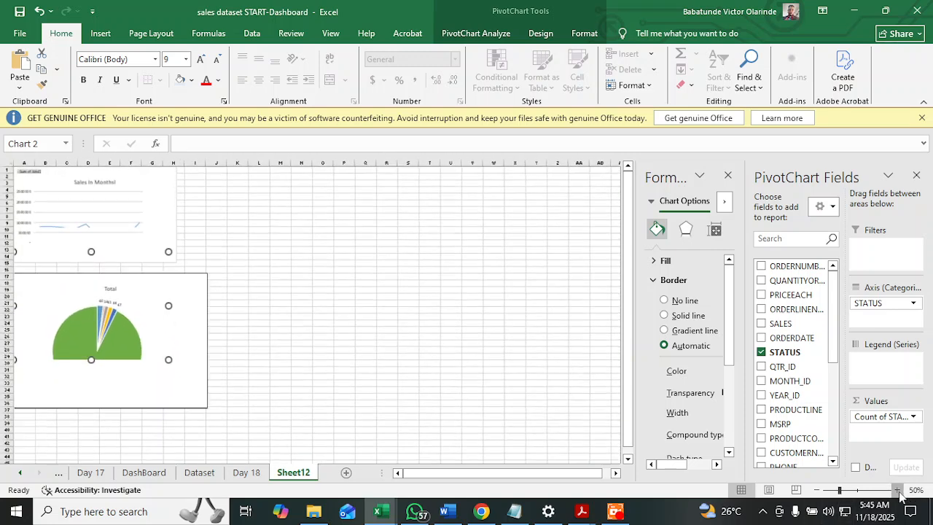
click(898, 490)
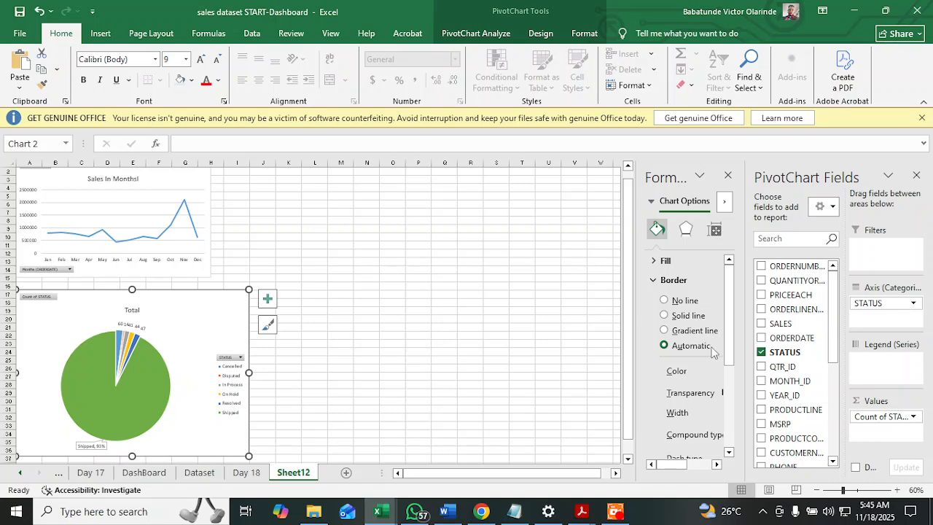
click(727, 175)
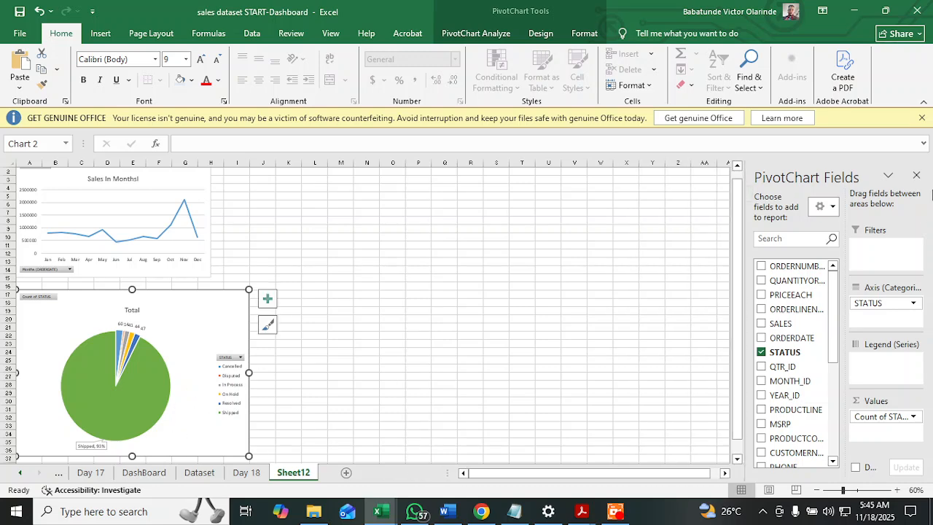
click(917, 175)
drag(162, 312, 618, 190)
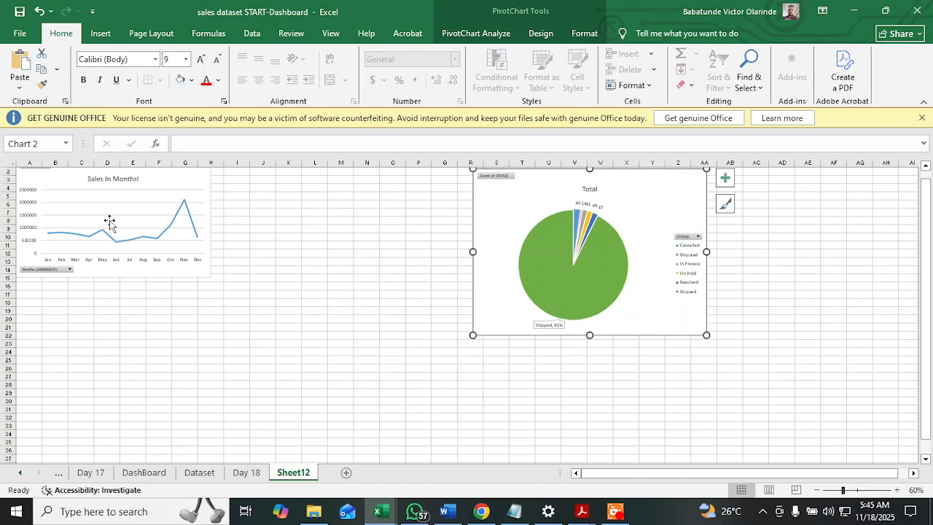
- Reposition and enlarge the monthly sales line chart so it spans about A3:I22
drag(73, 185, 94, 214)
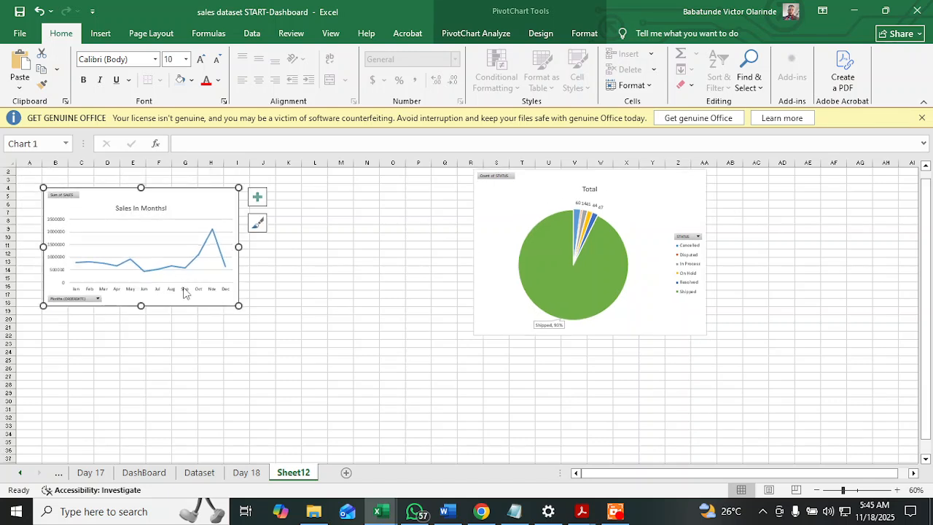
drag(238, 306, 256, 326)
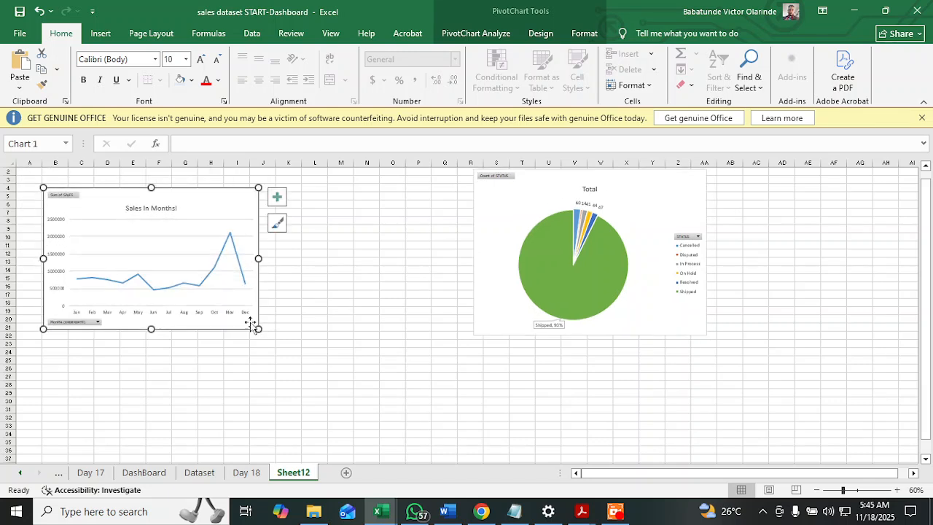
drag(115, 197, 85, 179)
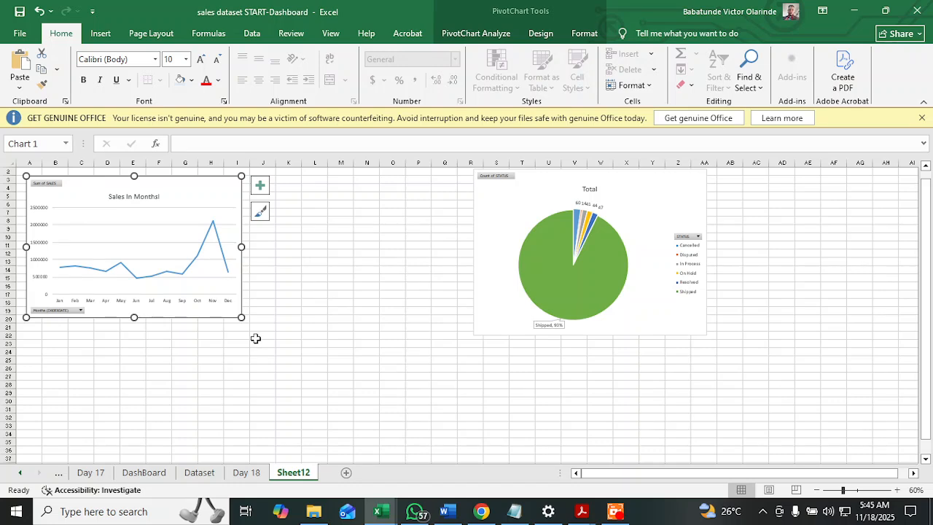
drag(241, 318, 258, 338)
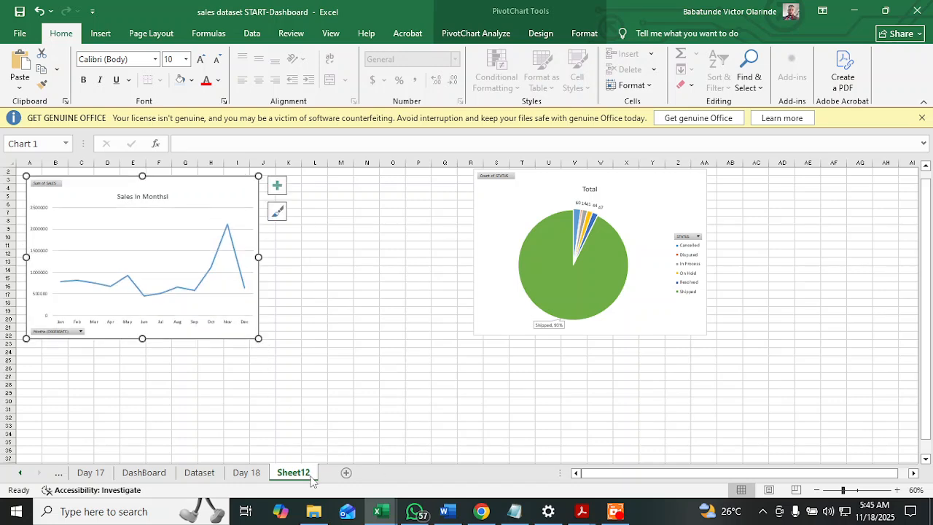
- Move the product line sales chart from Day 18 to cell B28 of Sheet12
click(246, 473)
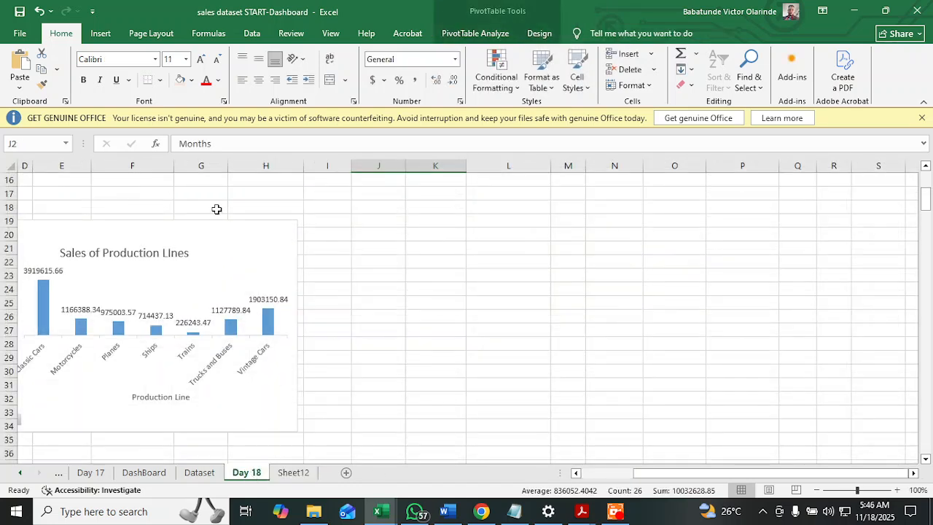
click(213, 207)
click(206, 254)
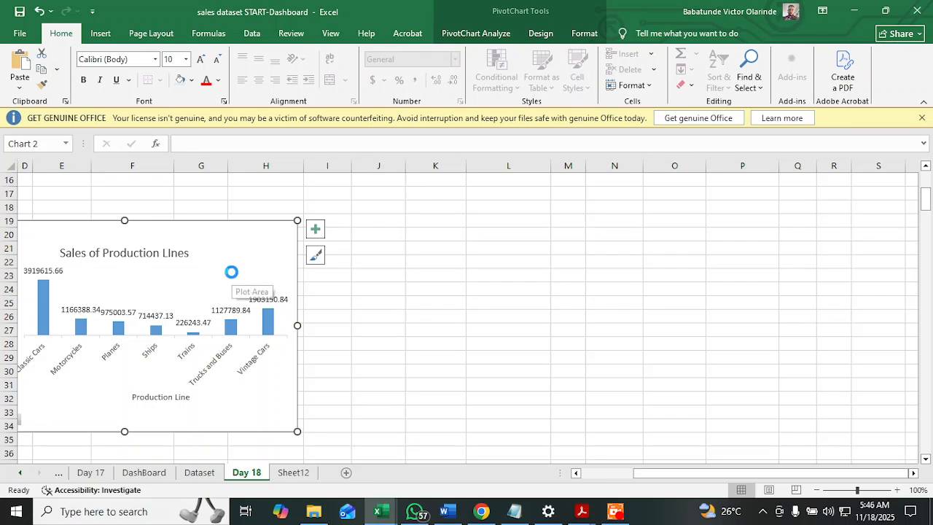
key(Delete)
click(293, 473)
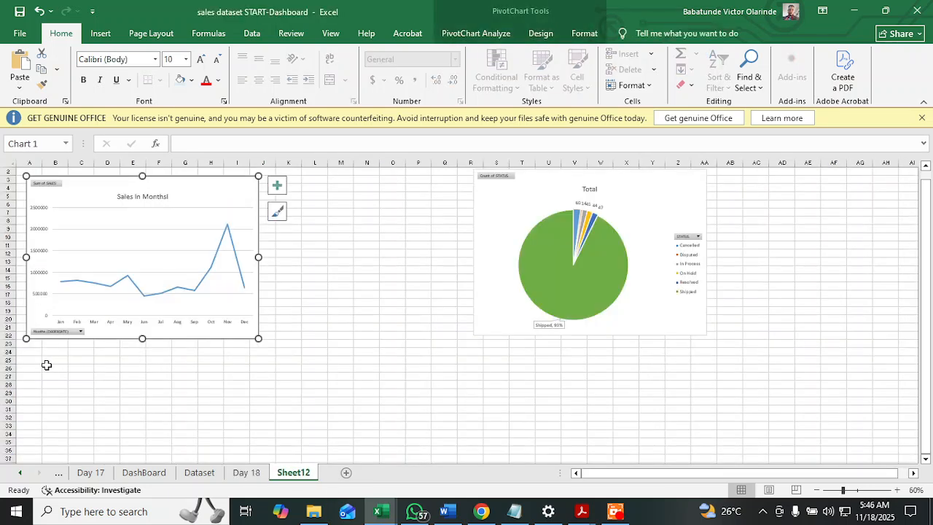
click(64, 386)
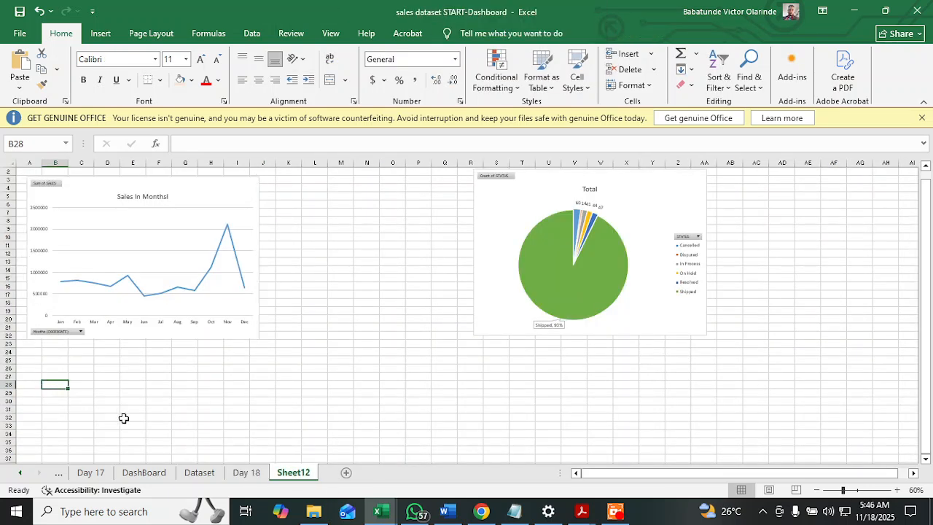
key(ctrl+v)
- Arrange the product line sales chart over about A25:J45 and move the status pie chart beside the line chart, over about M4:U24
drag(208, 392, 195, 375)
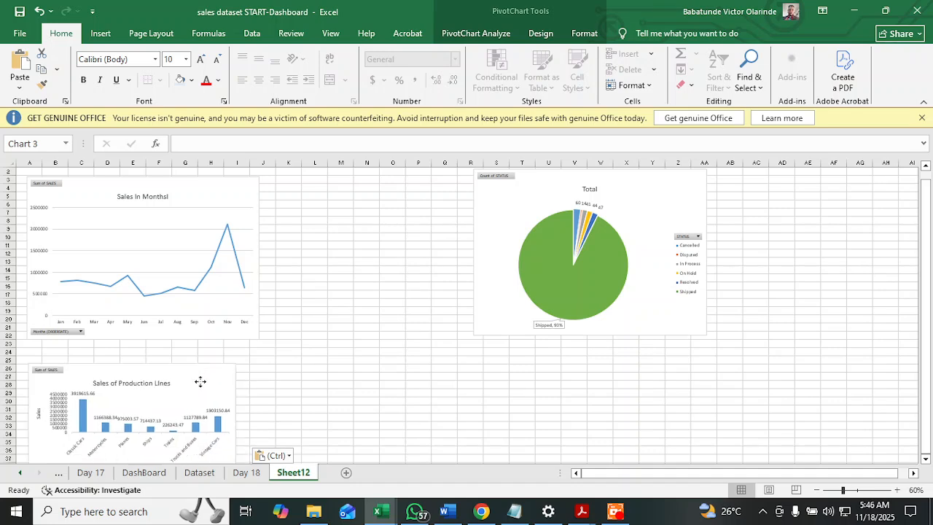
scroll(374, 419, down, 3)
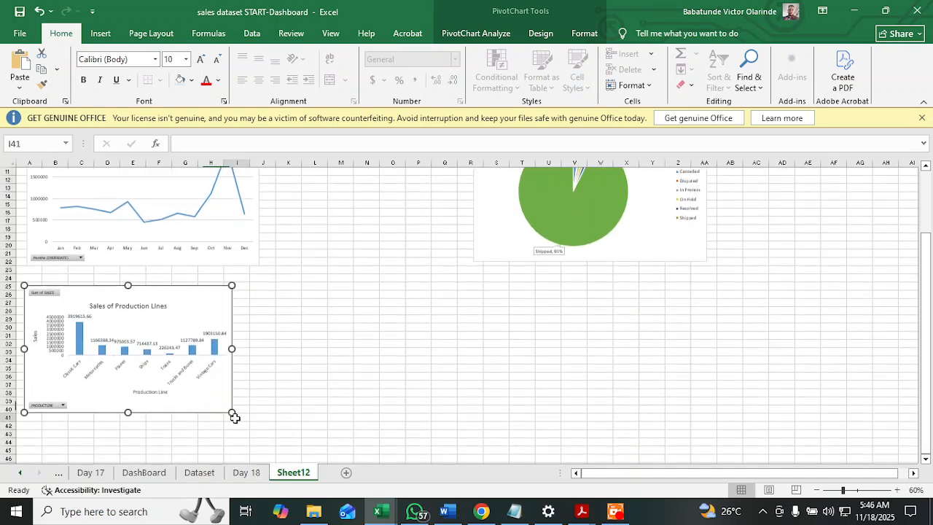
click(234, 415)
click(226, 411)
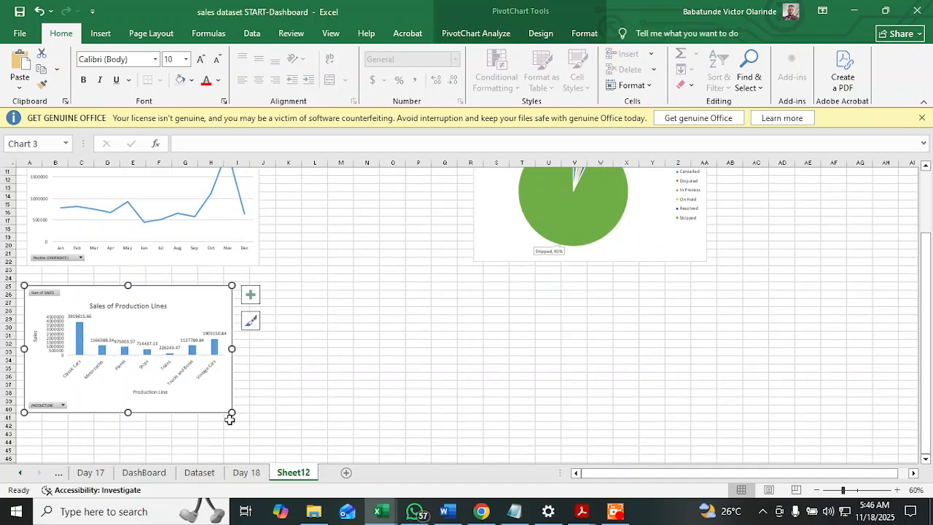
drag(232, 413, 264, 449)
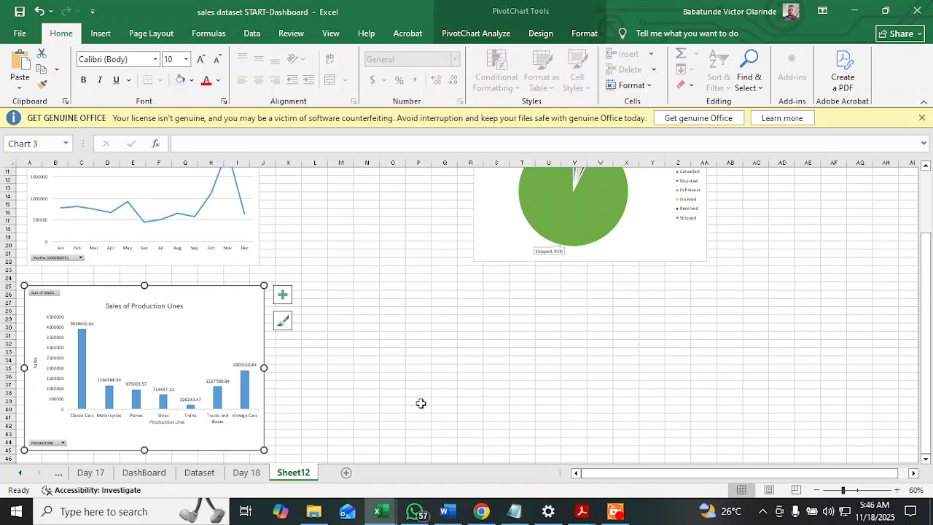
scroll(517, 348, up, 3)
drag(535, 202, 385, 216)
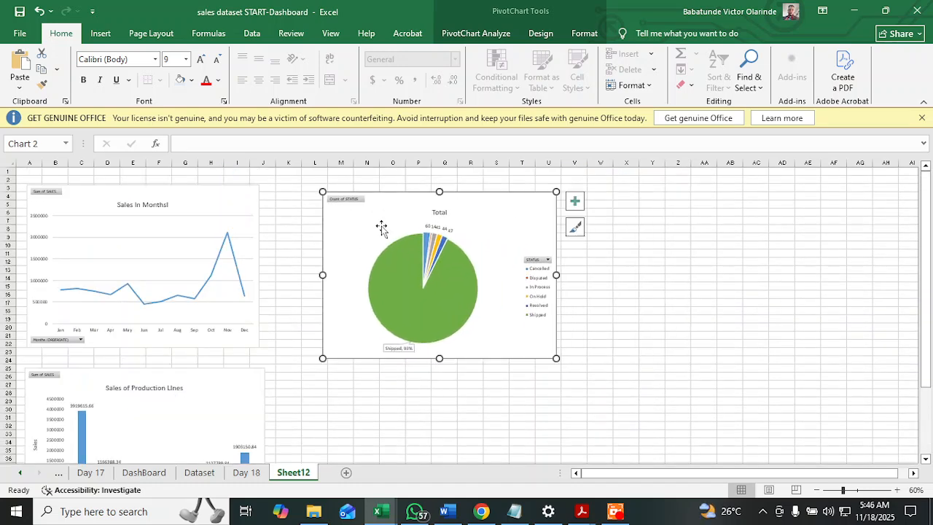
- Review the three PivotTables on Day 18 and the charts gathered on Sheet12
click(247, 473)
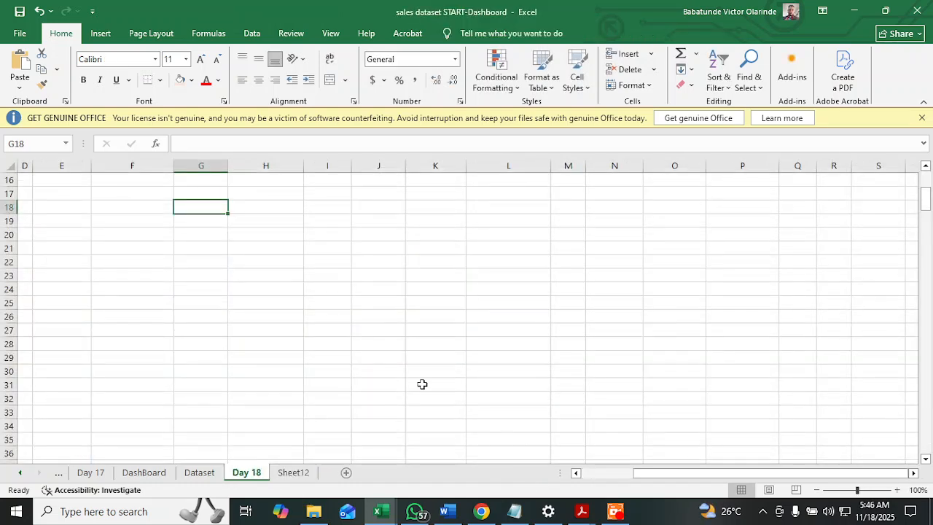
scroll(422, 385, up, 5)
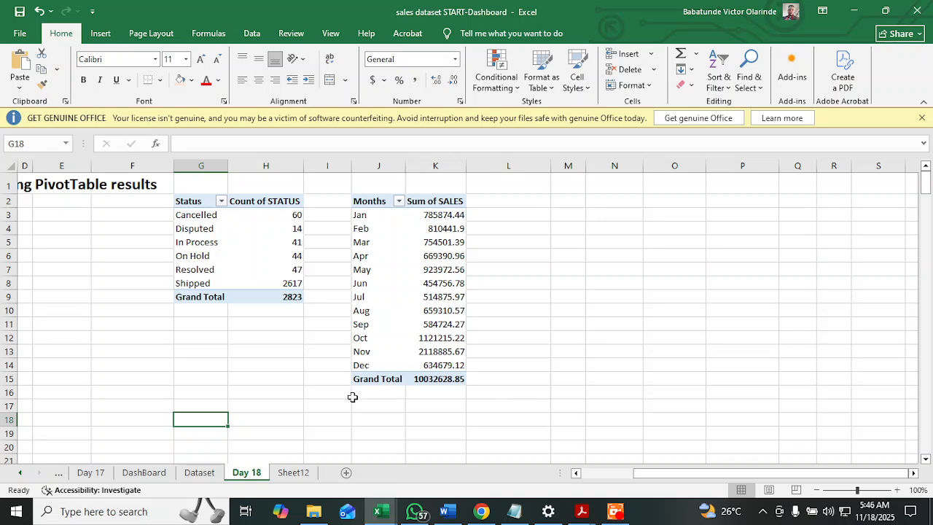
drag(631, 474, 591, 475)
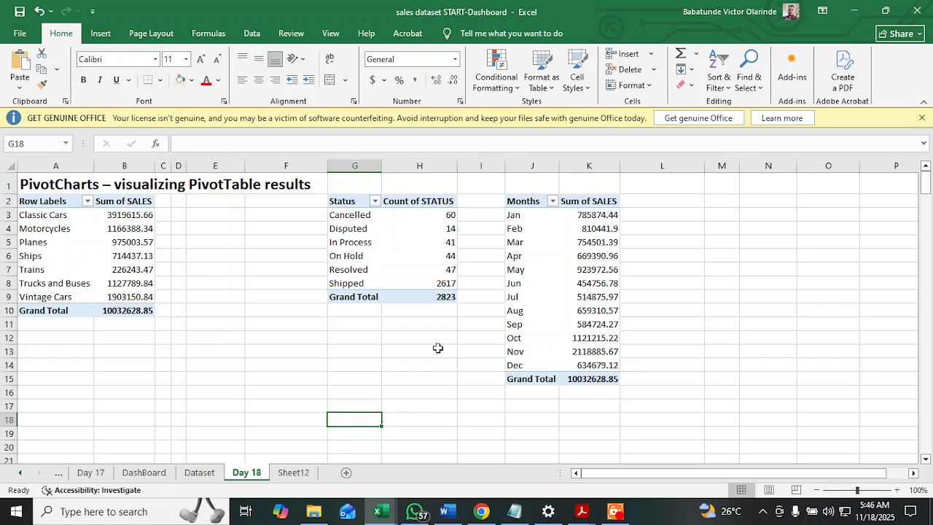
click(296, 474)
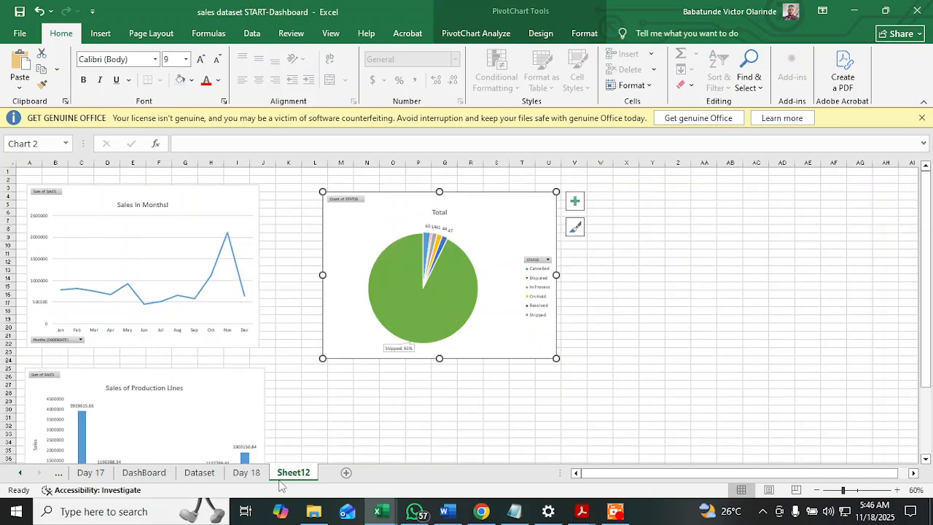
click(247, 473)
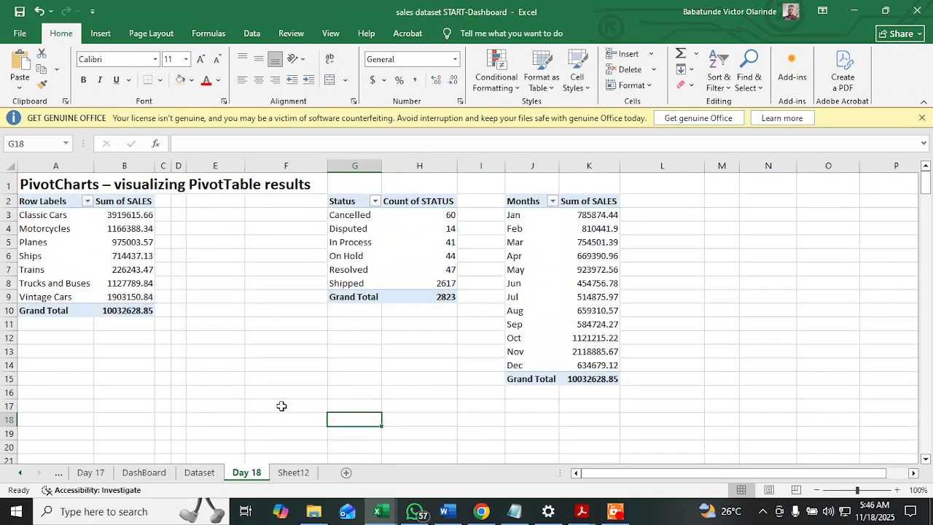